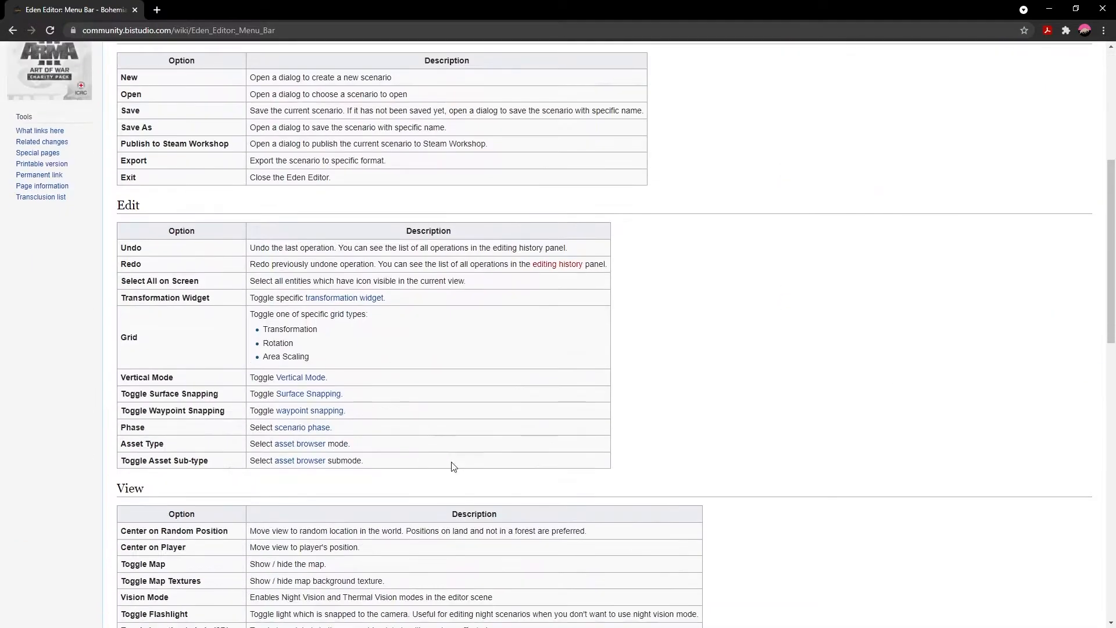
pyautogui.scroll(-7, 425, 273)
# Look over the Eden Editor Menu Bar wiki page and return to the Eden Editor category page
pyautogui.scroll(14, 379, 467)
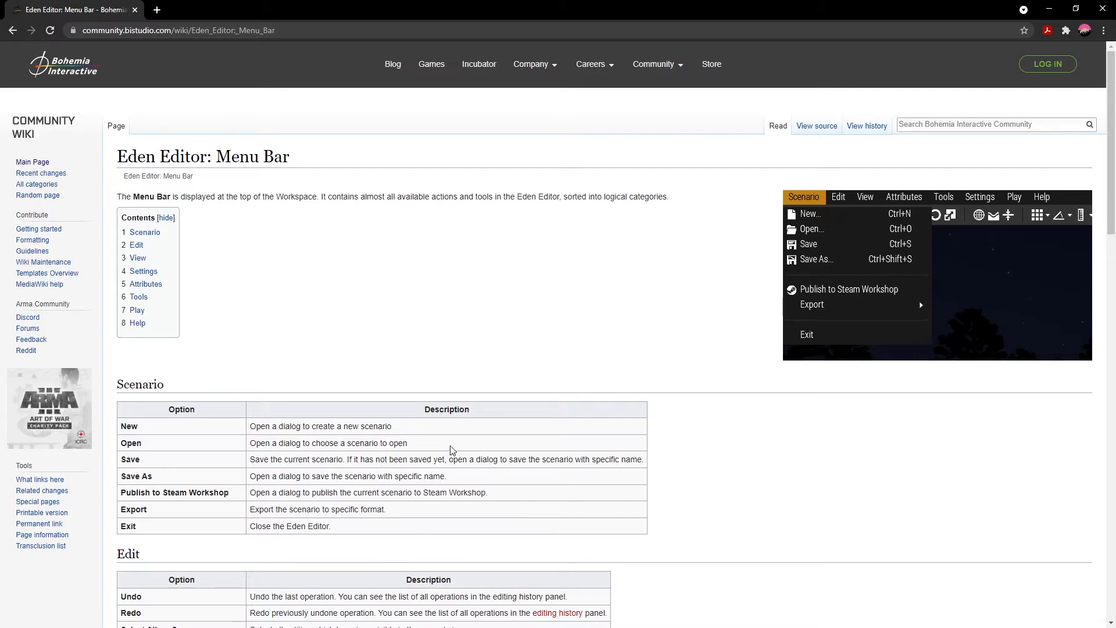
pyautogui.hotkey('alt', 'Left')
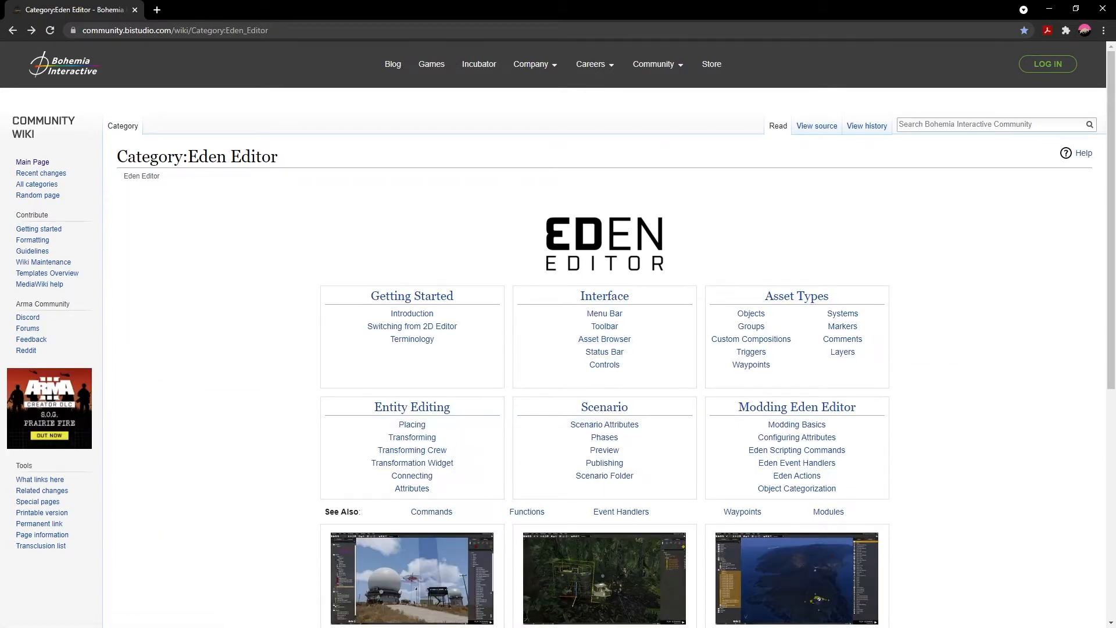
# Switch to Arma 3 and open the Malden 2035 terrain in the editor
pyautogui.click(1051, 10)
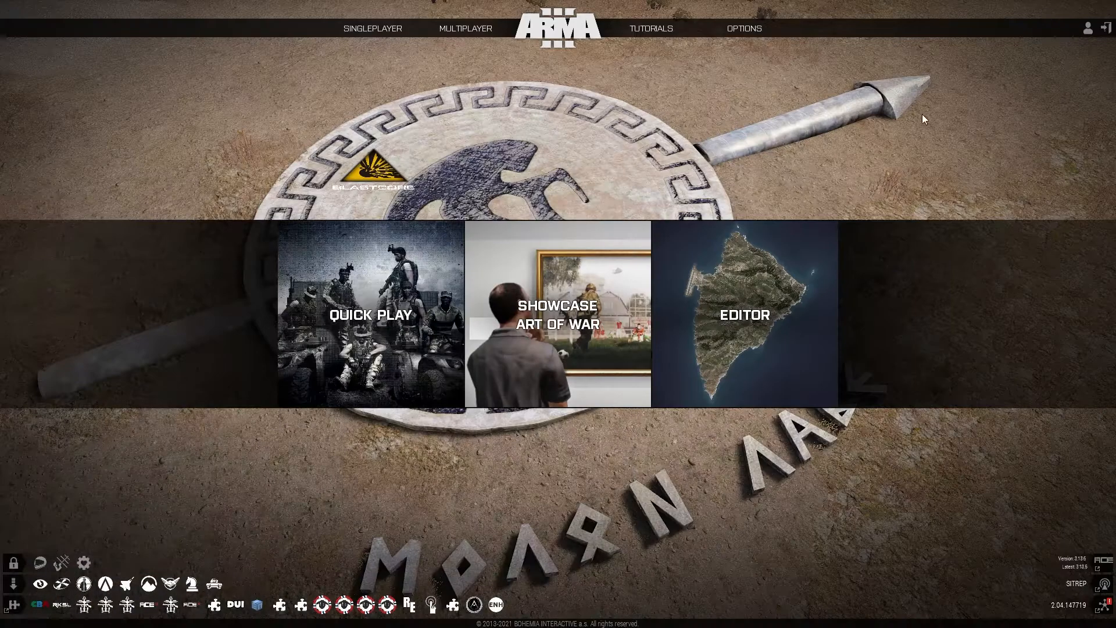
pyautogui.click(744, 331)
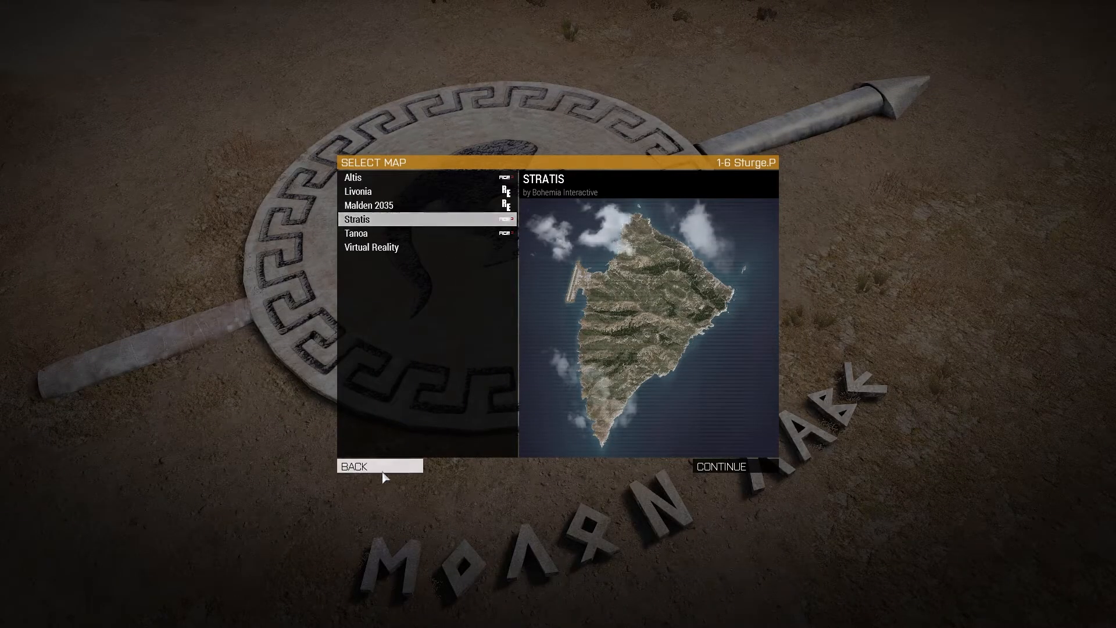
pyautogui.click(354, 469)
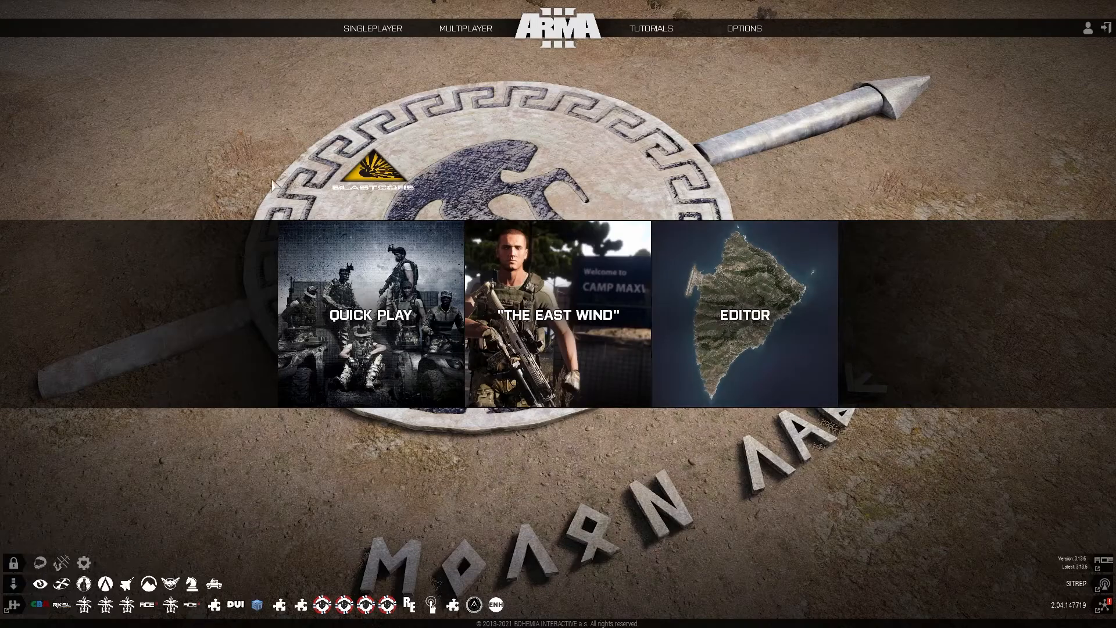
pyautogui.click(758, 344)
pyautogui.click(465, 206)
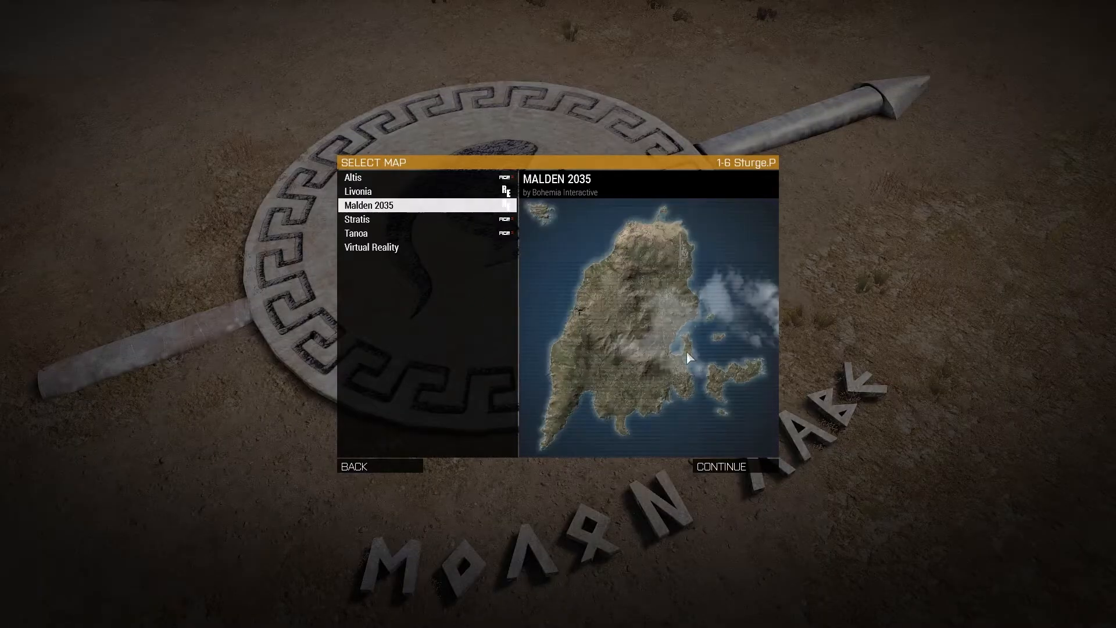
pyautogui.click(721, 467)
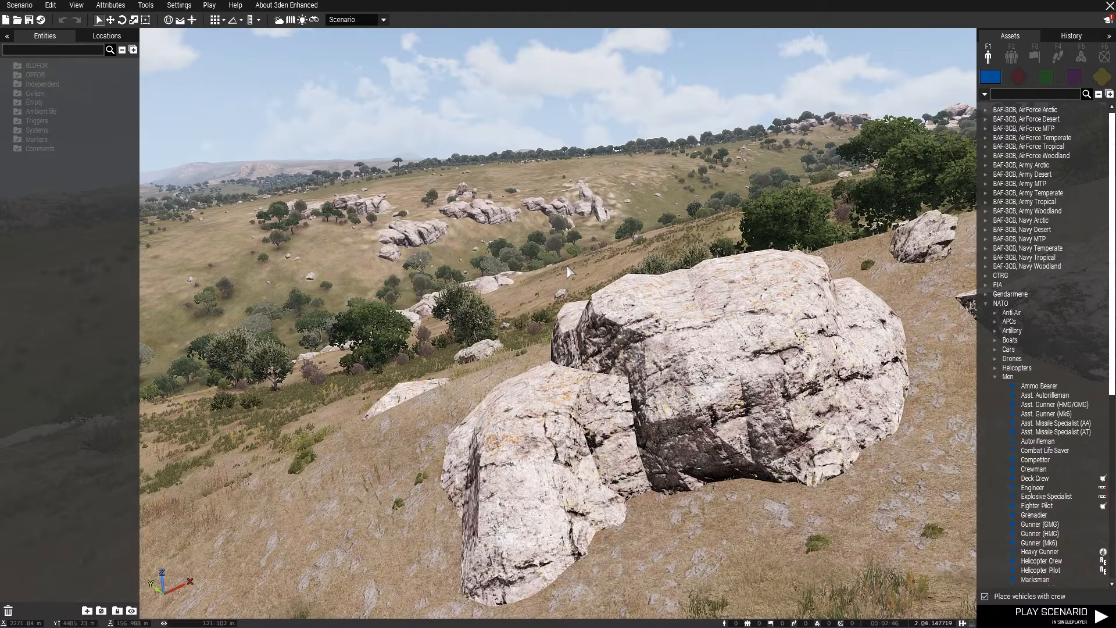
# Survey the Malden island on the 2D map and return to the 3D view
pyautogui.press('m')
pyautogui.scroll(-5, 554, 276)
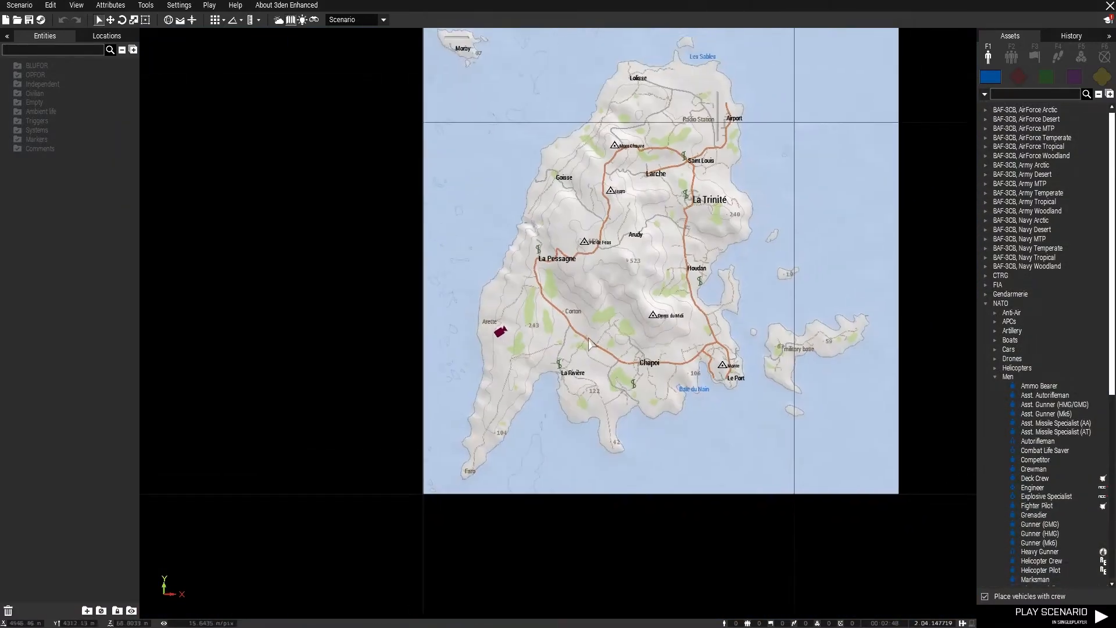
pyautogui.scroll(5, 445, 406)
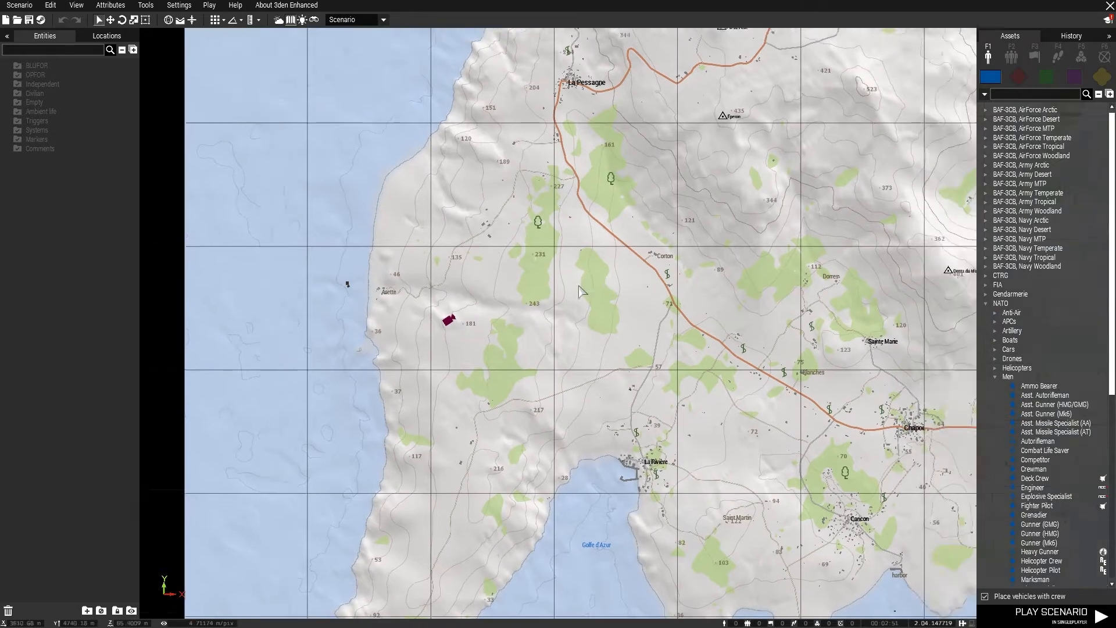
pyautogui.moveTo(902, 233); pyautogui.dragTo(571, 286, button='right')
pyautogui.moveTo(634, 372); pyautogui.dragTo(559, 402, button='right')
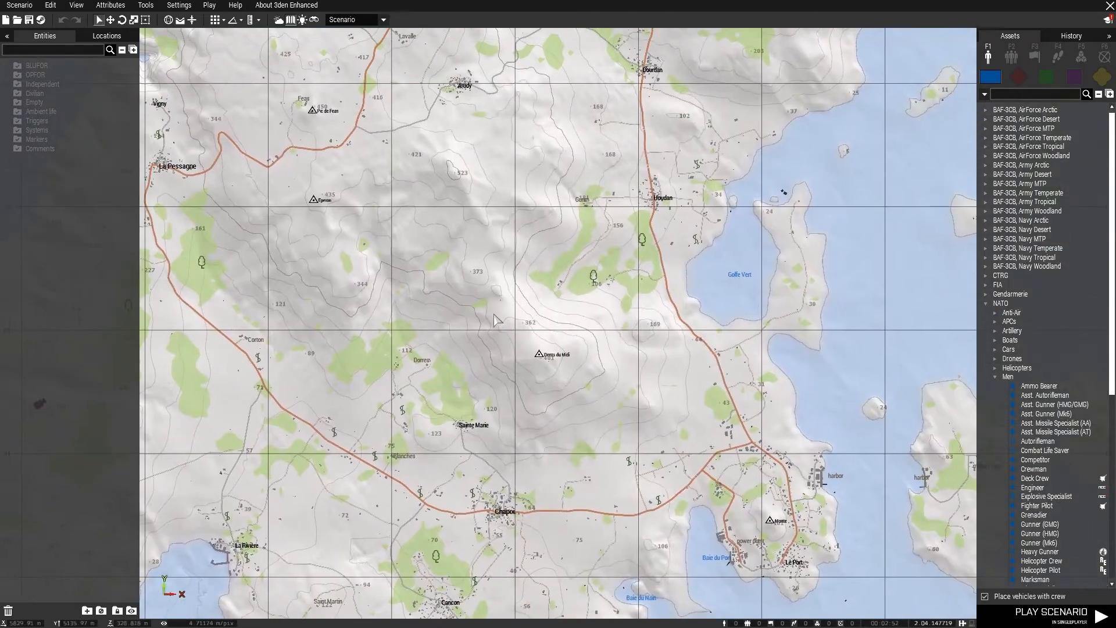
pyautogui.press('m')
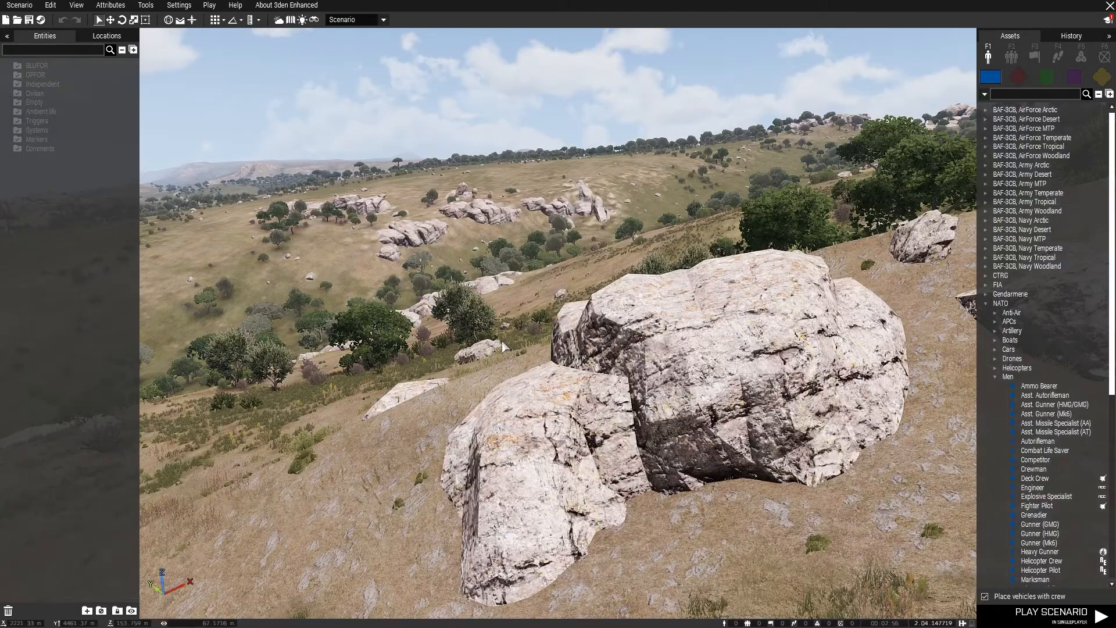
# Display the 2D map again, framed so that most of the Malden island is shown
pyautogui.press('m')
pyautogui.scroll(-3, 503, 347)
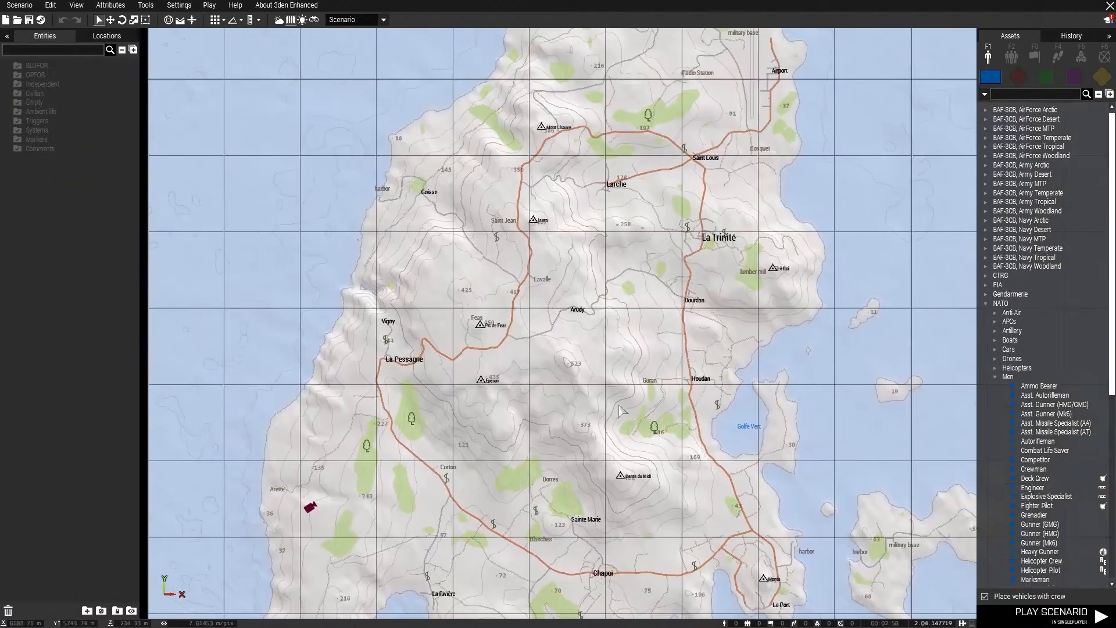
pyautogui.moveTo(644, 331); pyautogui.dragTo(636, 355, button='right')
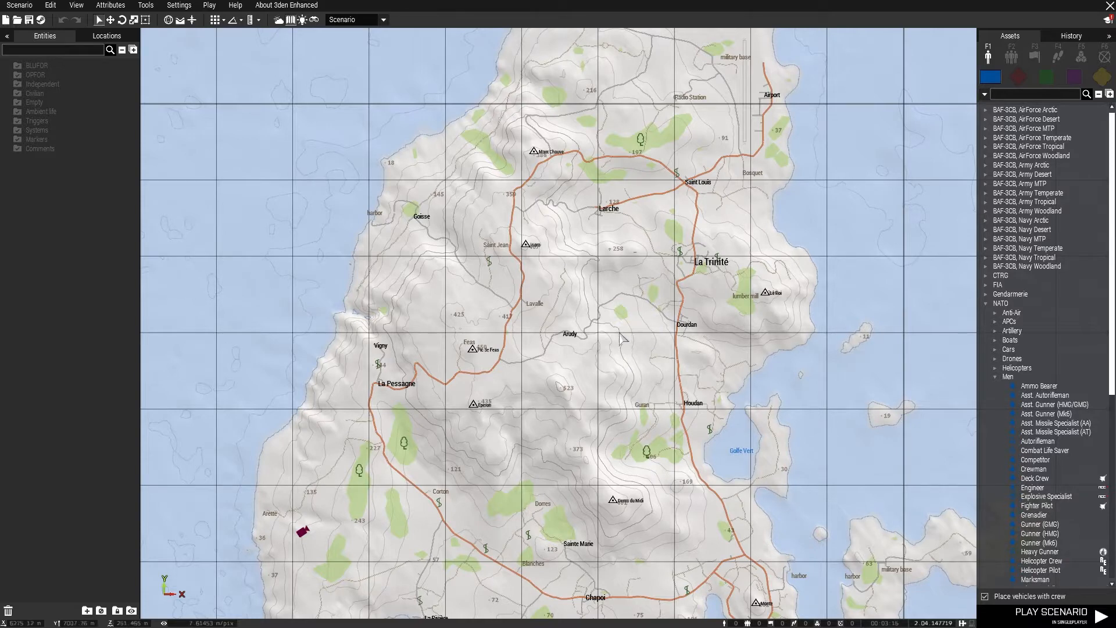
pyautogui.moveTo(665, 315); pyautogui.dragTo(648, 316, button='right')
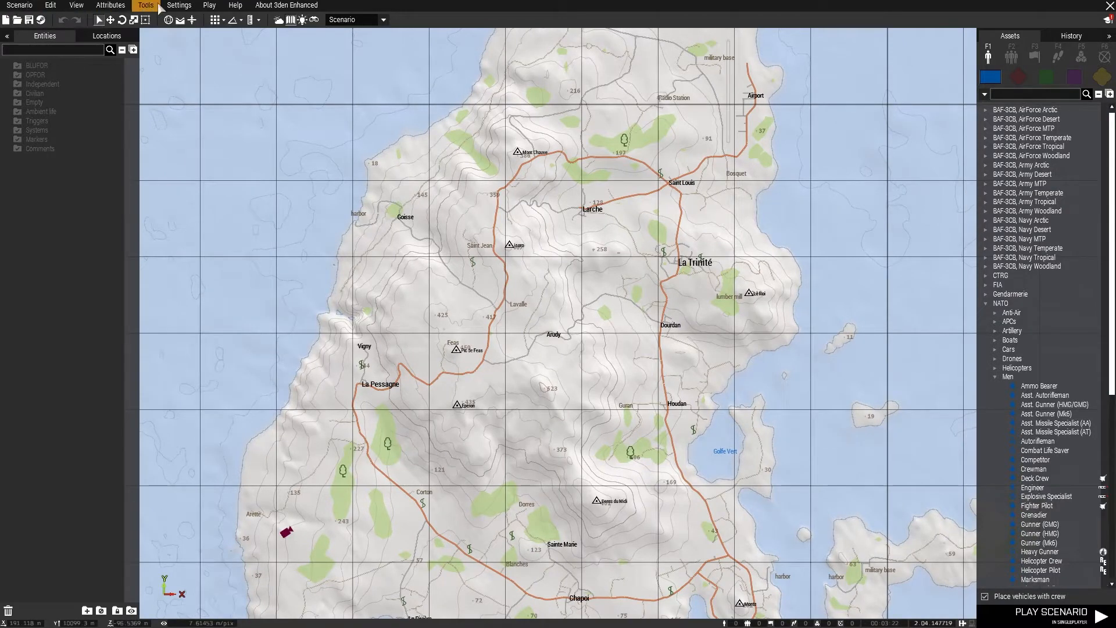
pyautogui.click(28, 11)
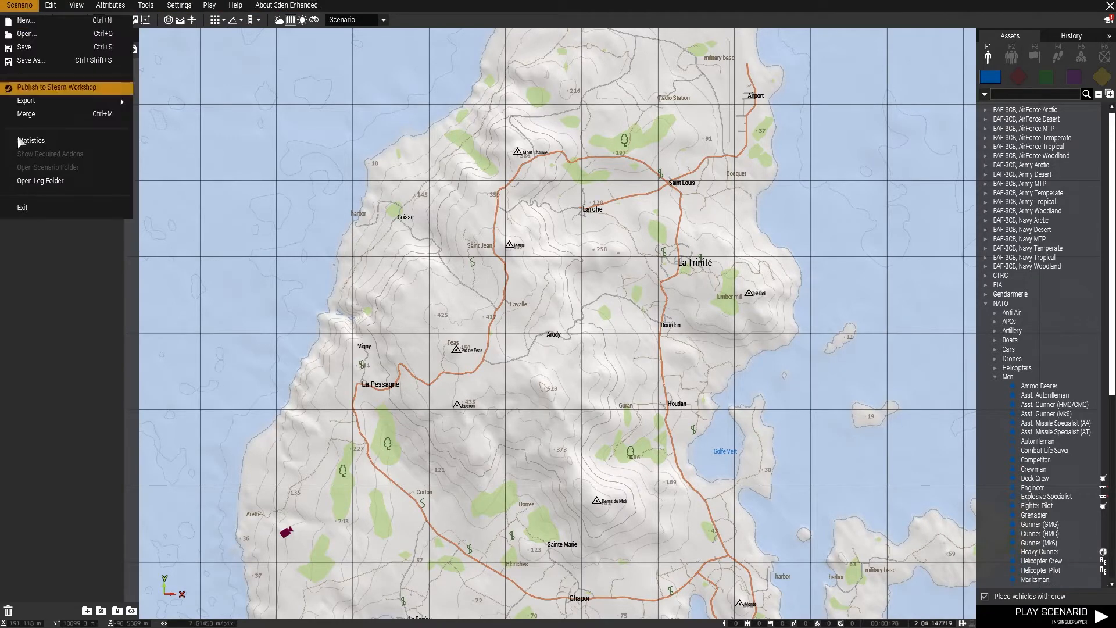
pyautogui.moveTo(42, 7)
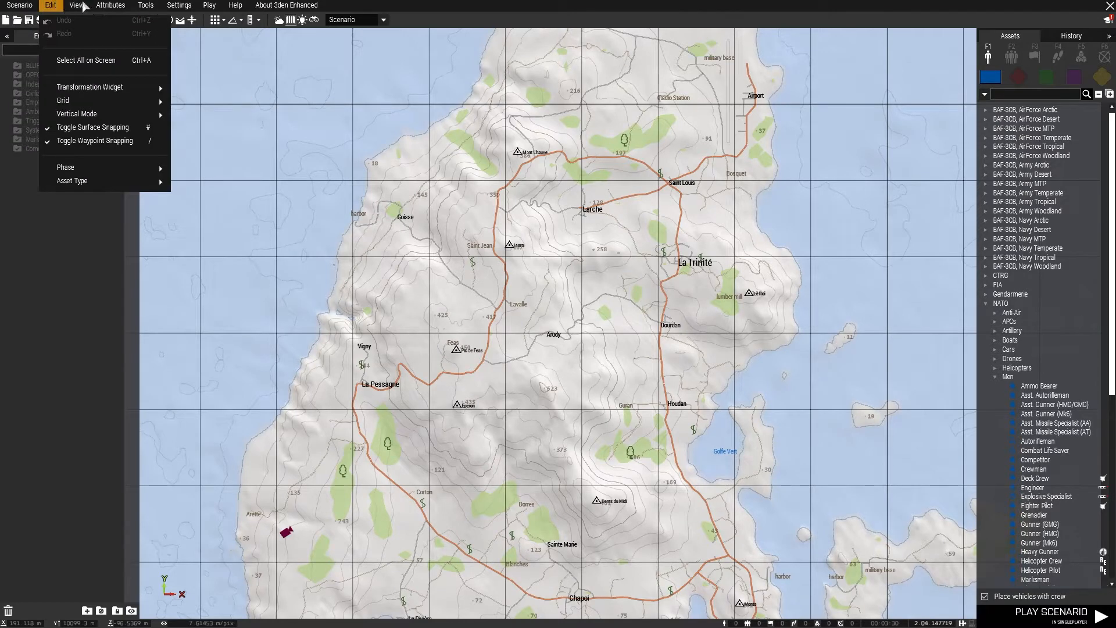
pyautogui.click(66, 7)
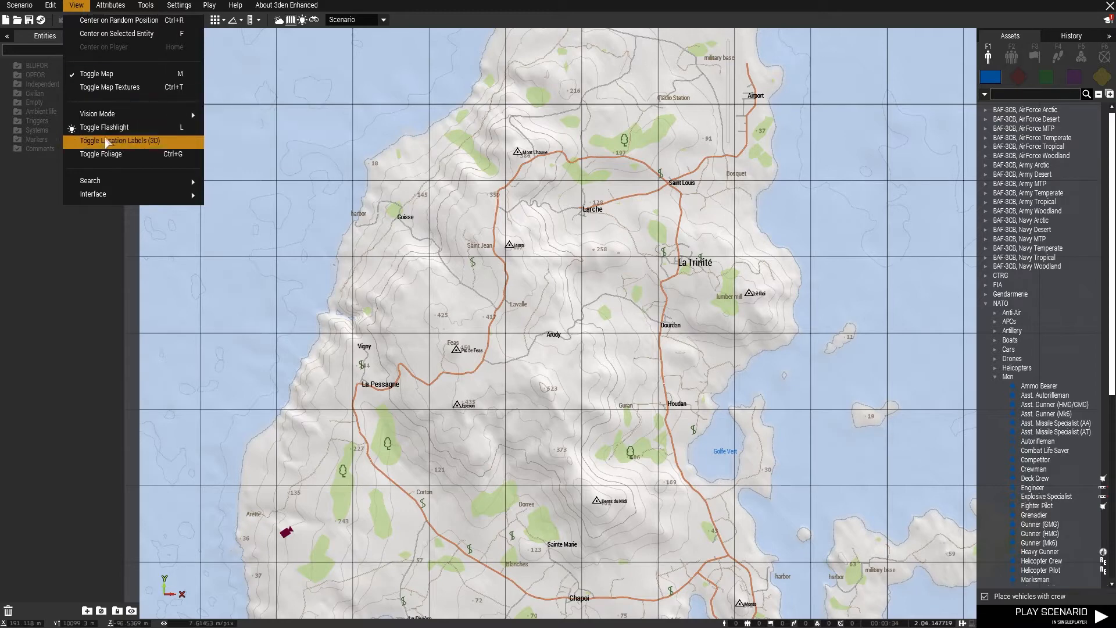
pyautogui.moveTo(185, 114)
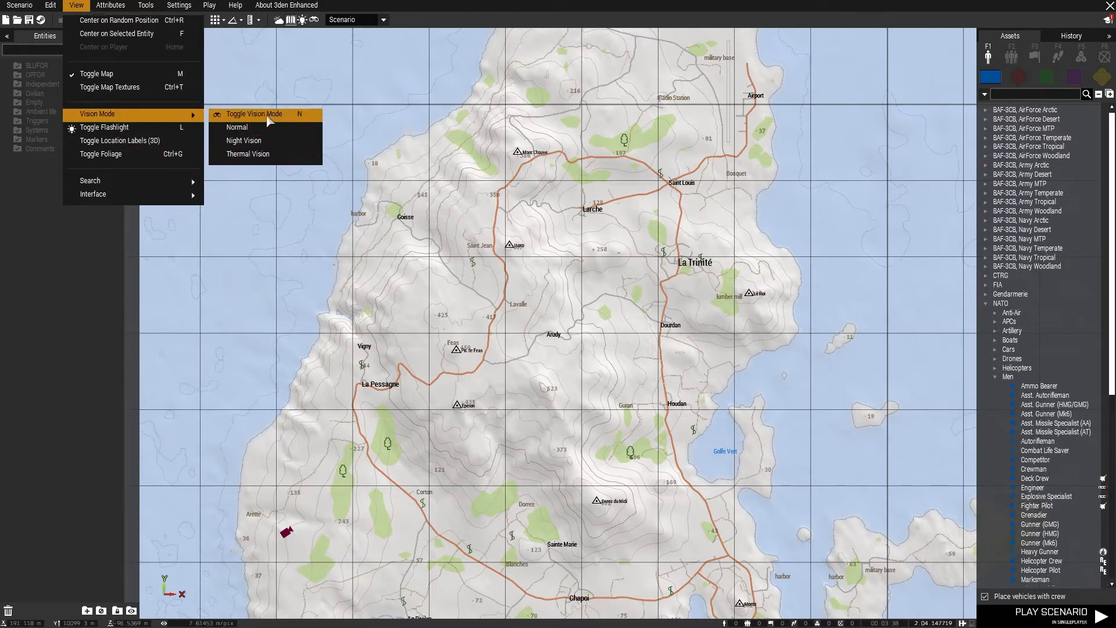
pyautogui.click(495, 262)
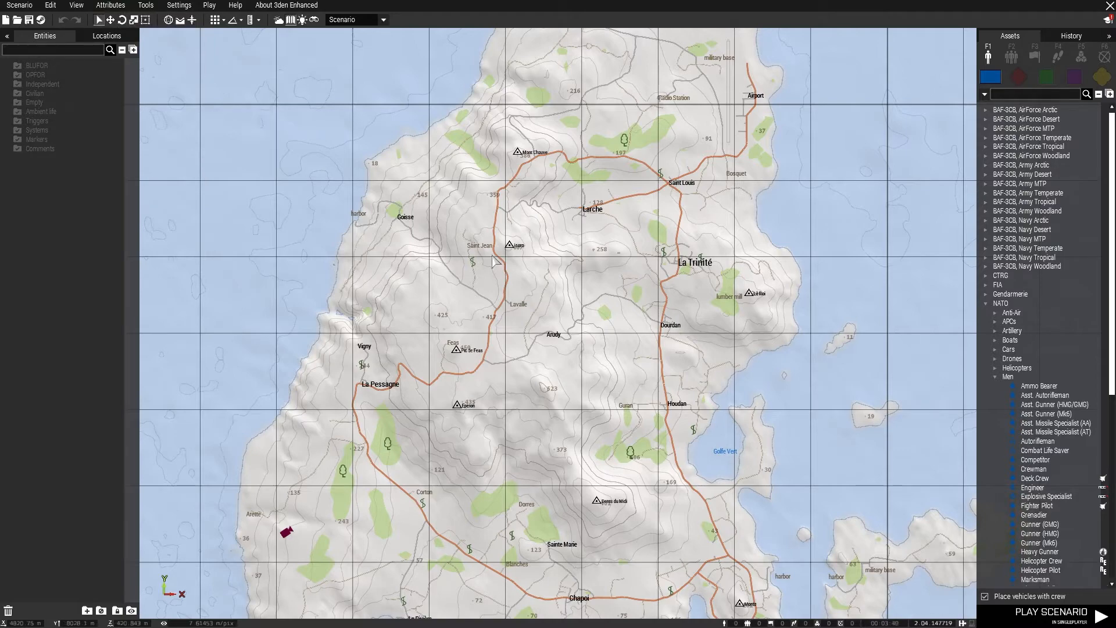
# Toggle the 2D map off and on, and switch the map textures on and back off
pyautogui.press('m')
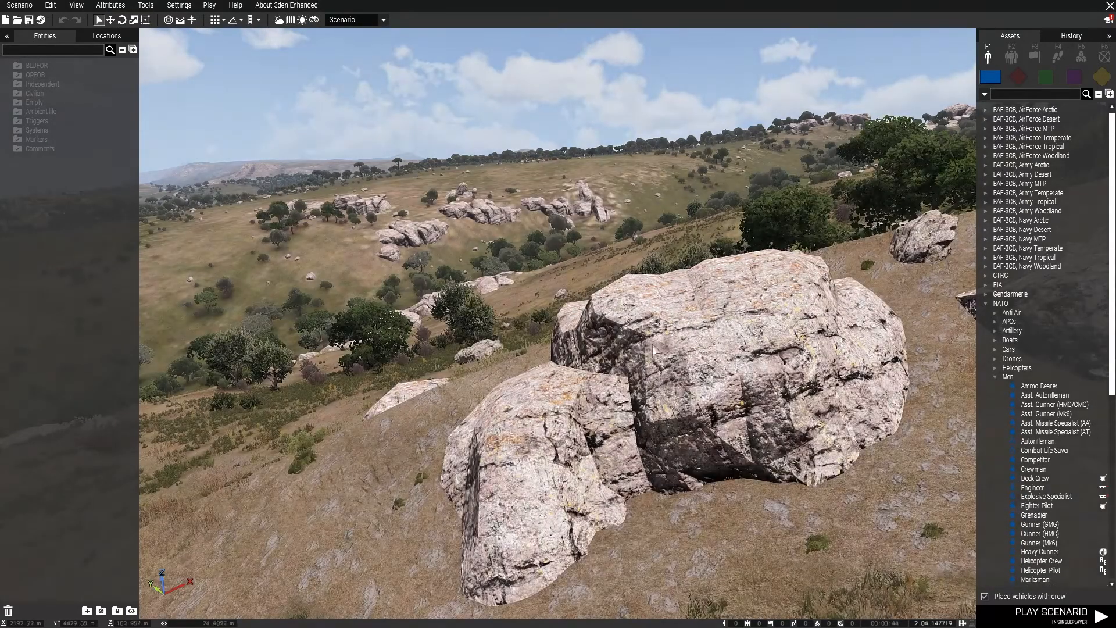
pyautogui.press('m')
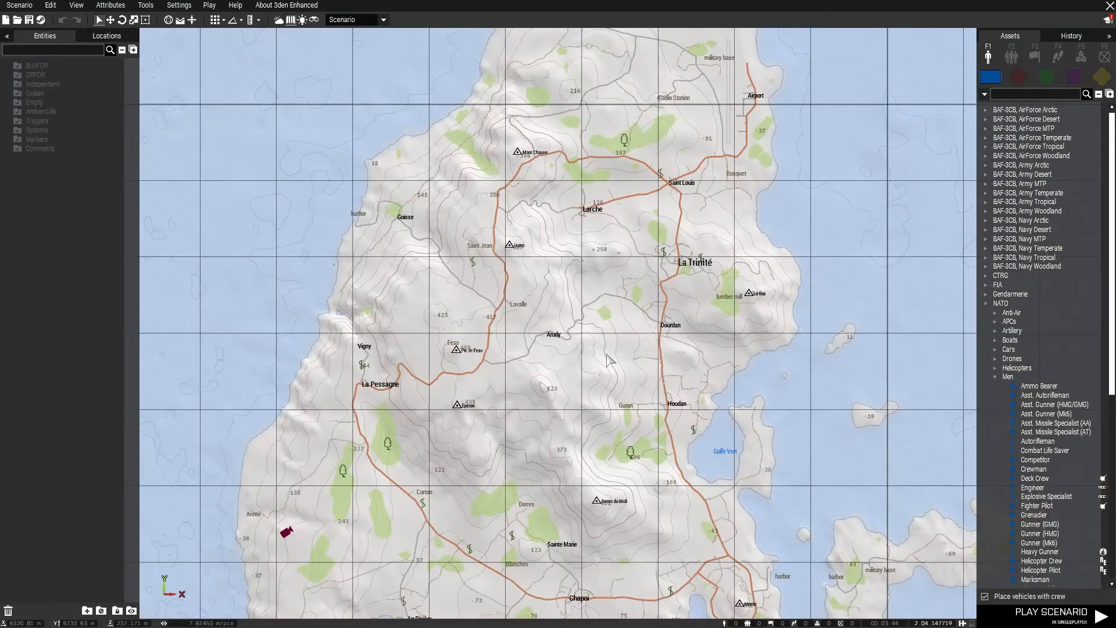
pyautogui.click(78, 7)
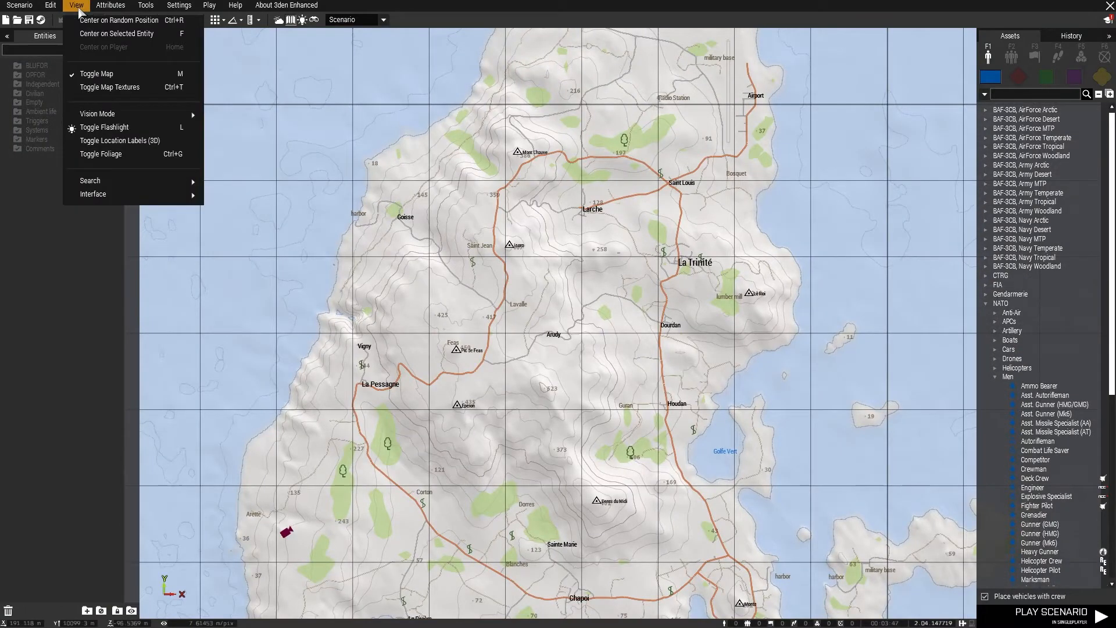
pyautogui.click(135, 88)
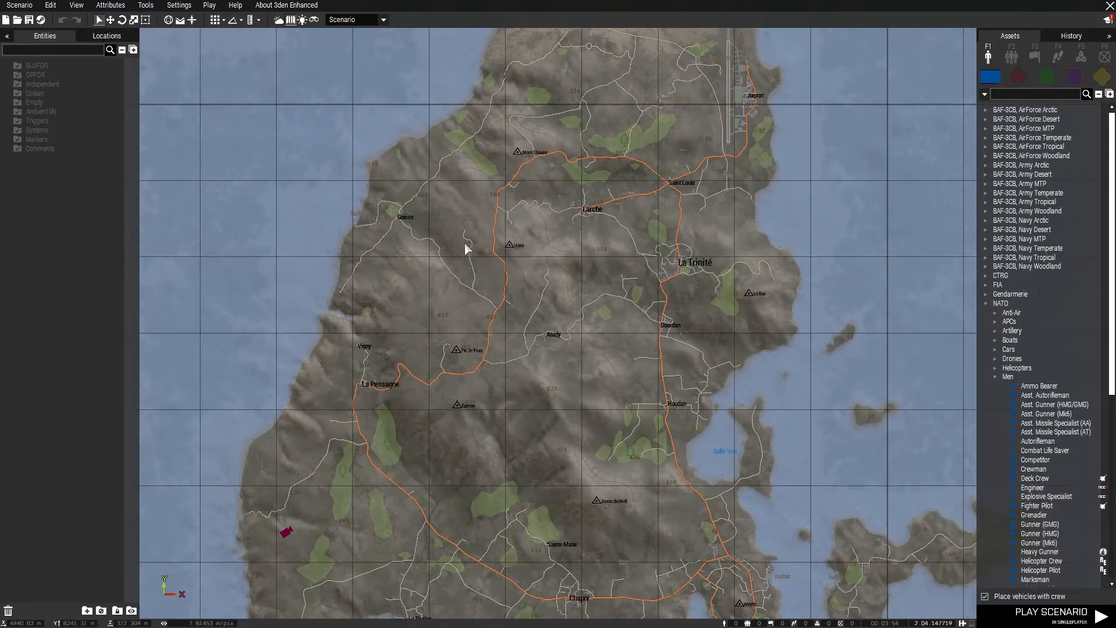
pyautogui.click(76, 5)
pyautogui.click(99, 93)
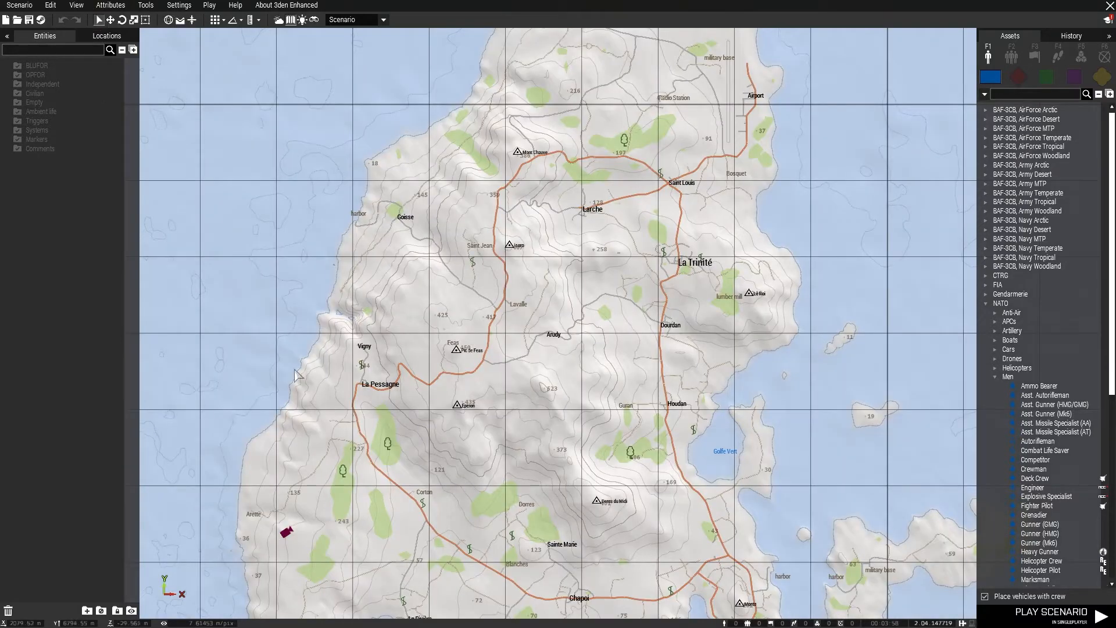
pyautogui.click(77, 6)
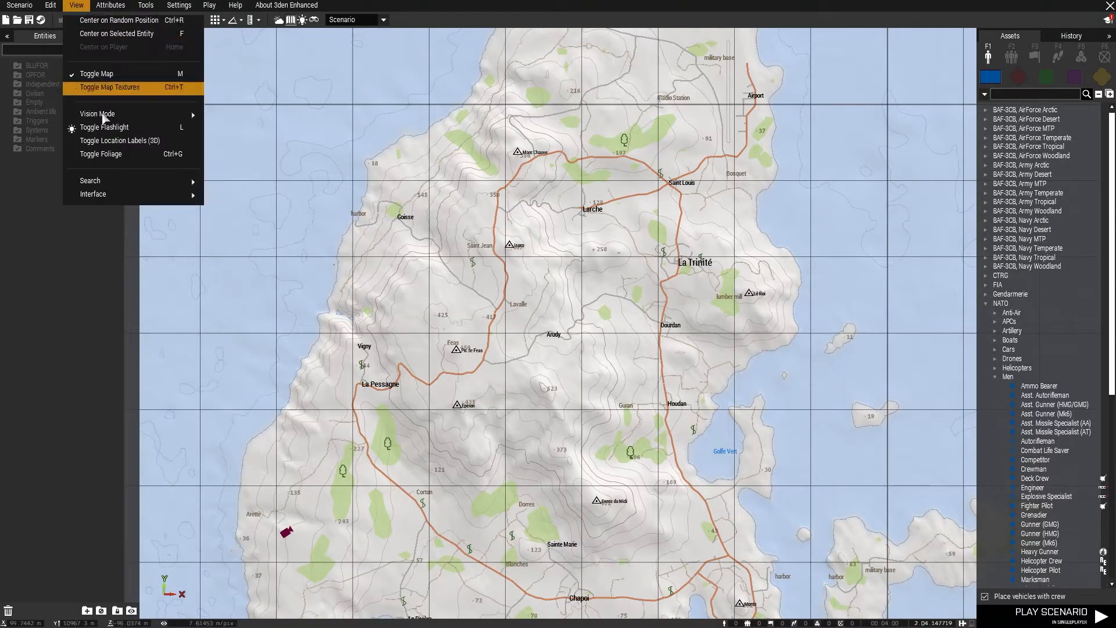
pyautogui.moveTo(111, 198)
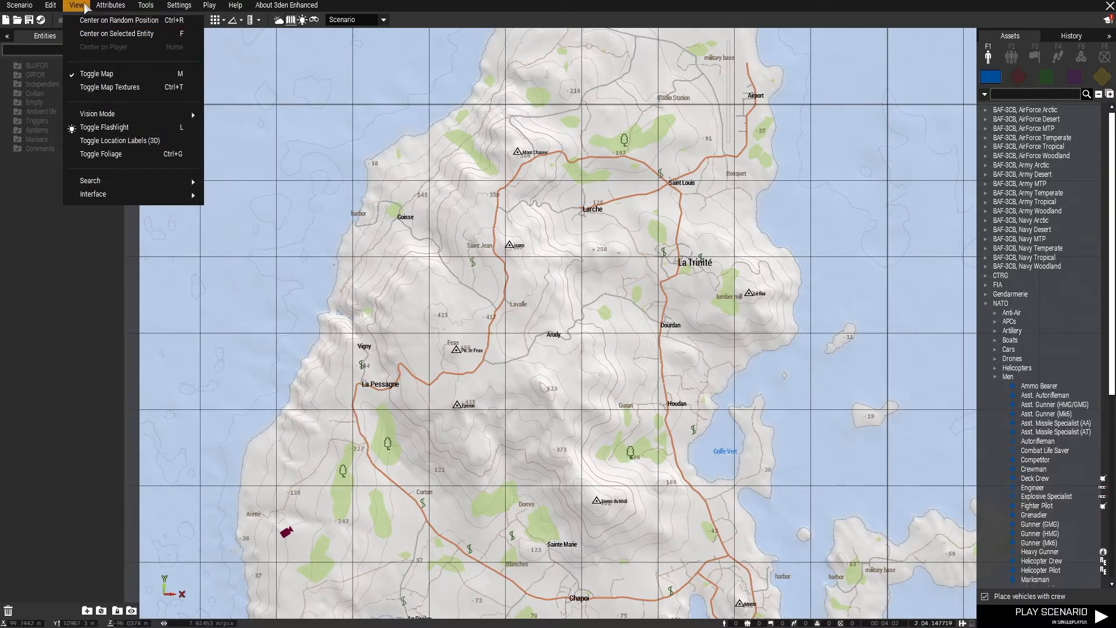
pyautogui.click(84, 9)
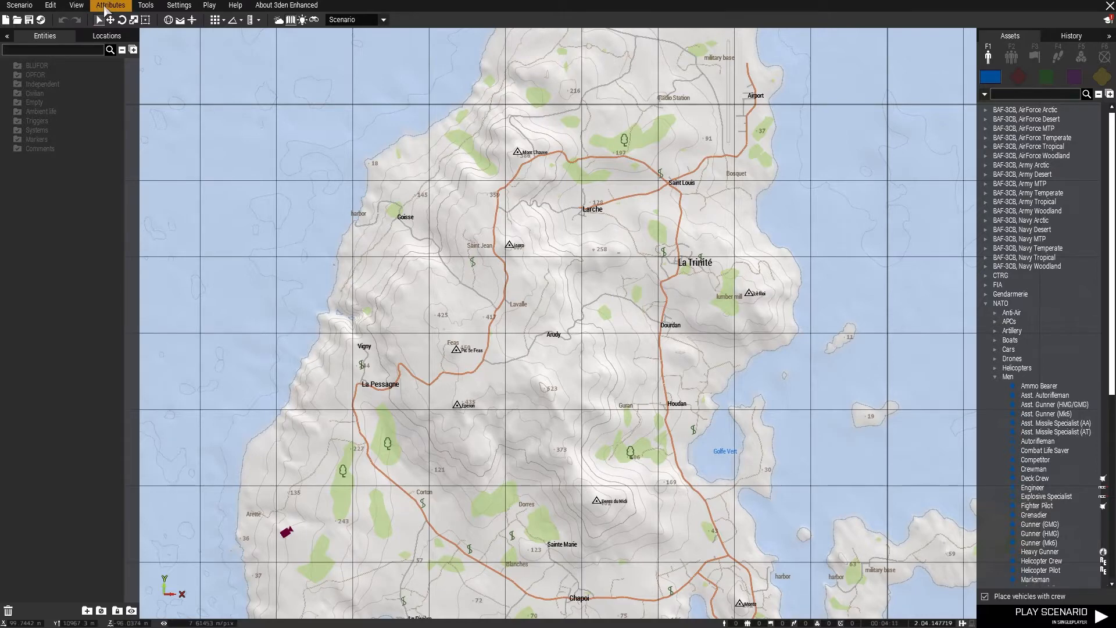
# Review the scenario's General attributes, such as title, author and overview, and close them without edits
pyautogui.click(107, 9)
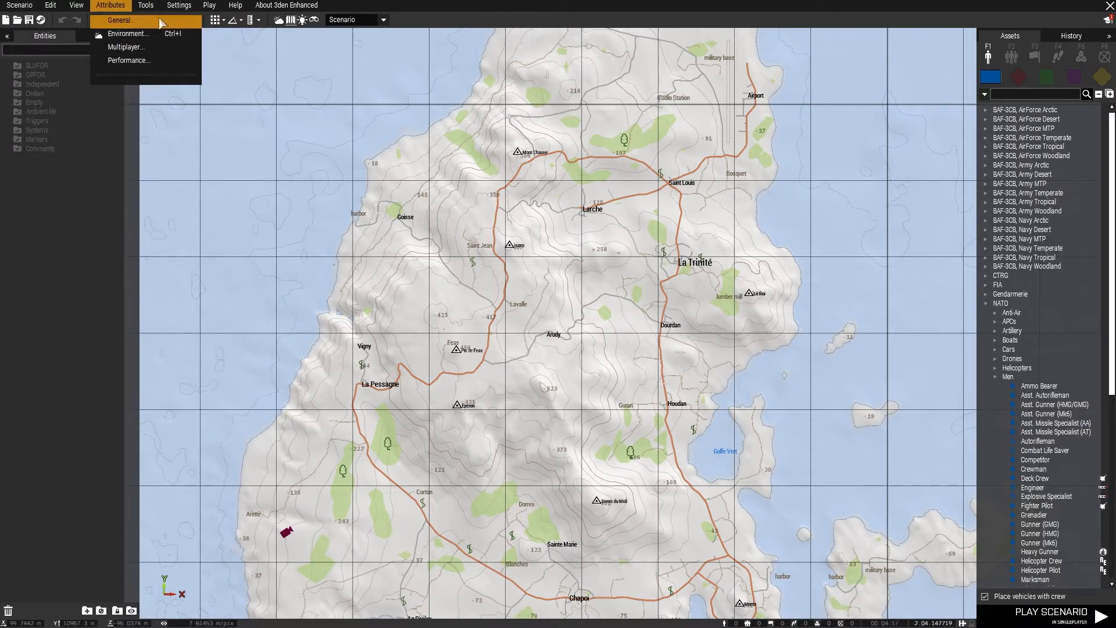
pyautogui.click(120, 22)
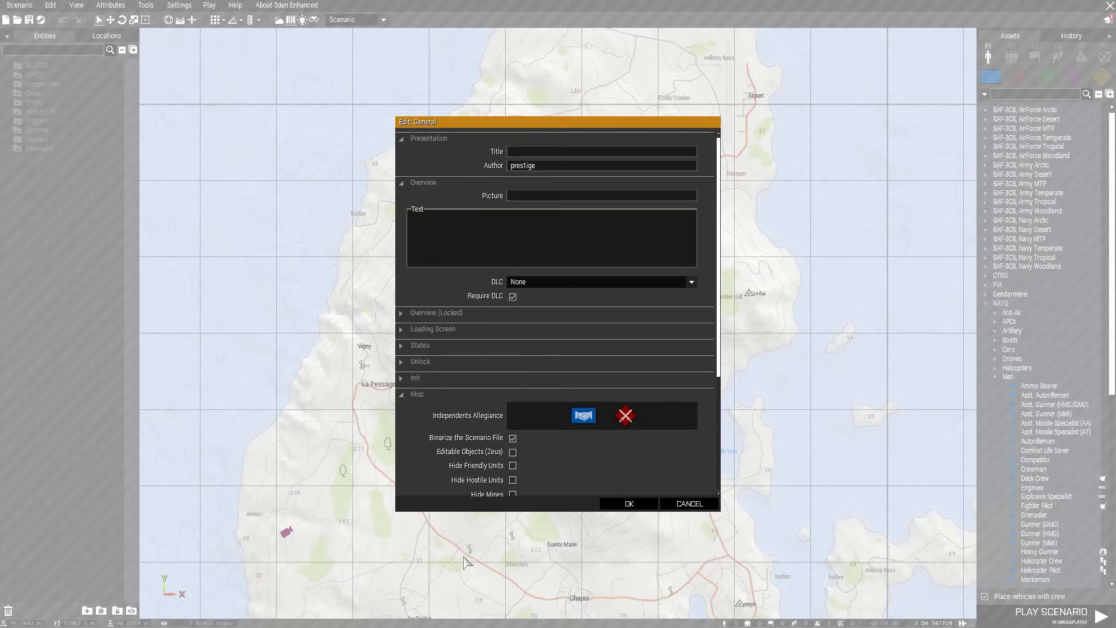
pyautogui.click(637, 504)
# Review the scenario's Environment attributes for date, time, overcast and fog, and close them without edits
pyautogui.click(111, 5)
pyautogui.click(126, 34)
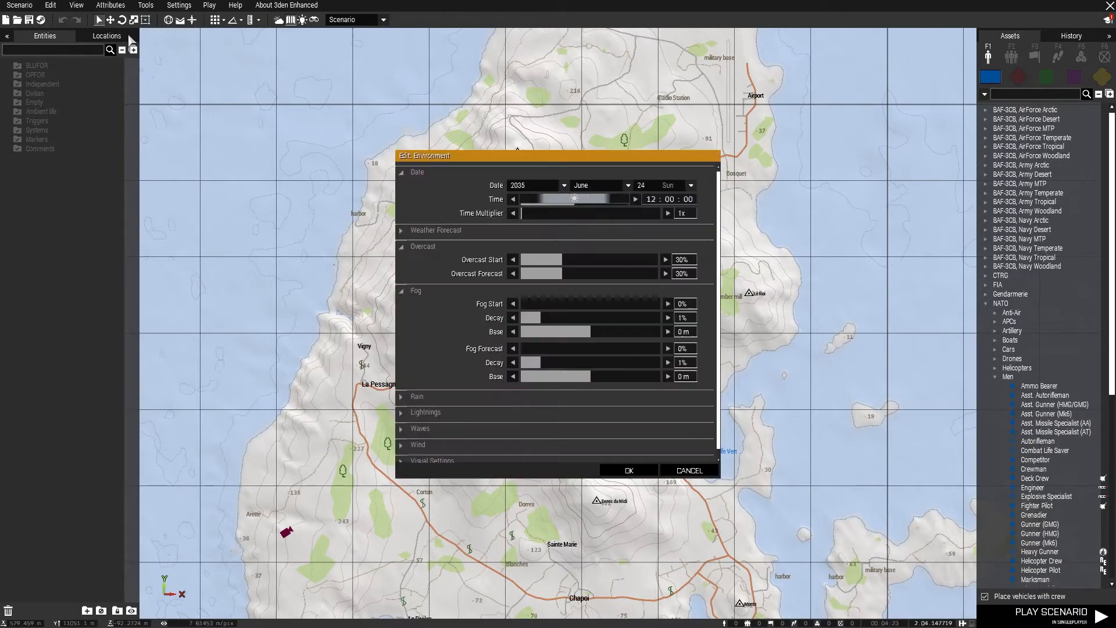
pyautogui.click(628, 469)
# Review the scenario's Multiplayer attributes for game type, lobby and respawn, and close them without edits
pyautogui.click(121, 6)
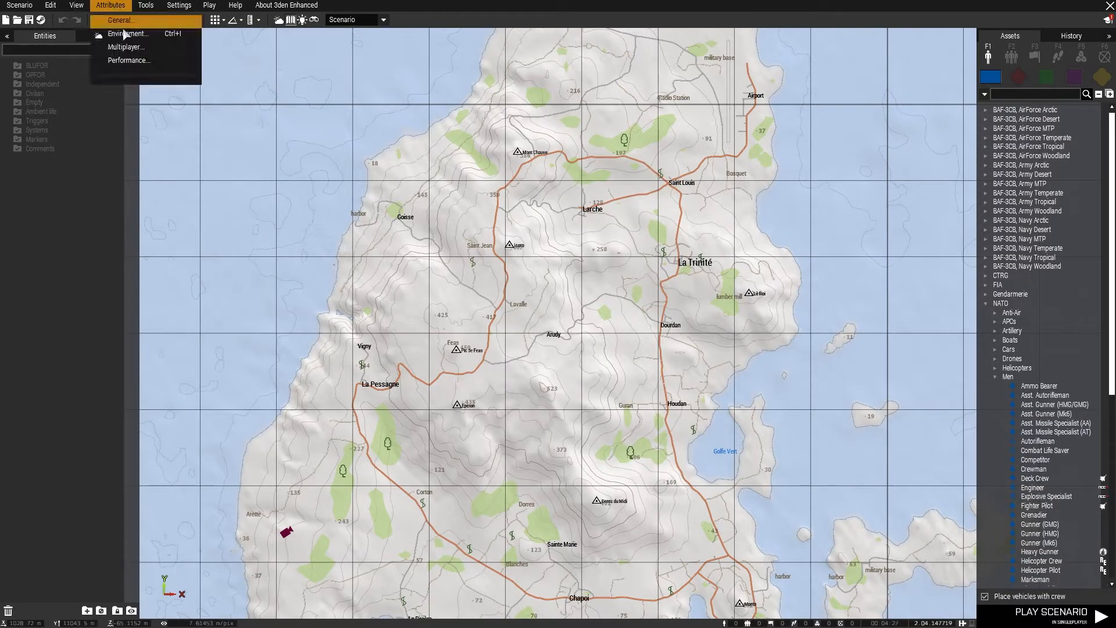
pyautogui.click(132, 48)
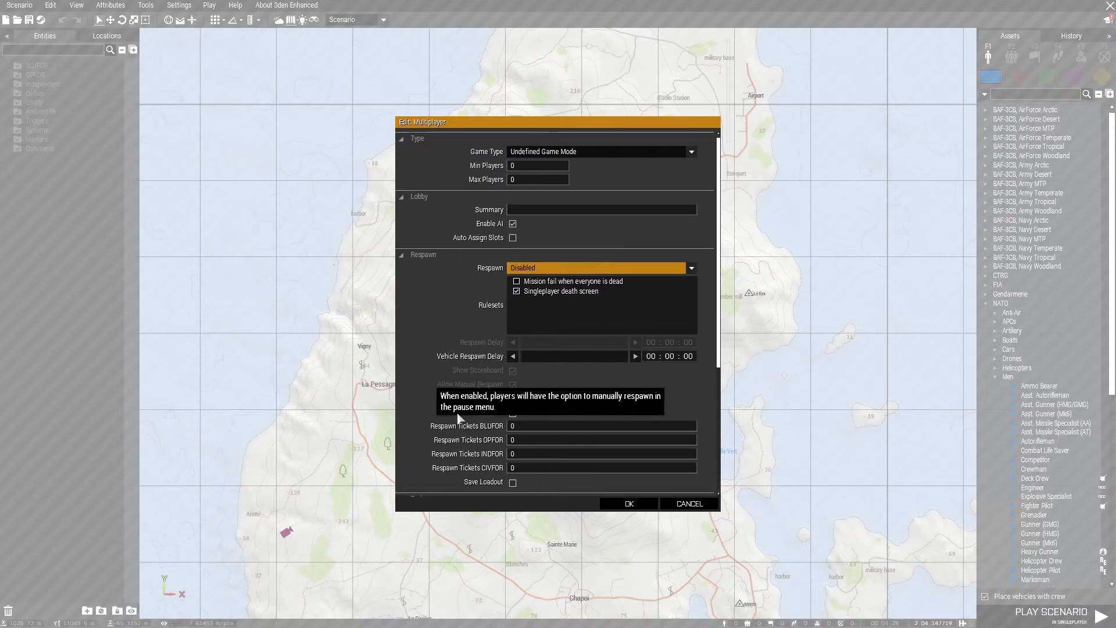
pyautogui.click(624, 505)
# Examine the scenario's Performance attributes, including the garbage collection and dynamic simulation settings, and close them without changes
pyautogui.click(110, 6)
pyautogui.click(124, 61)
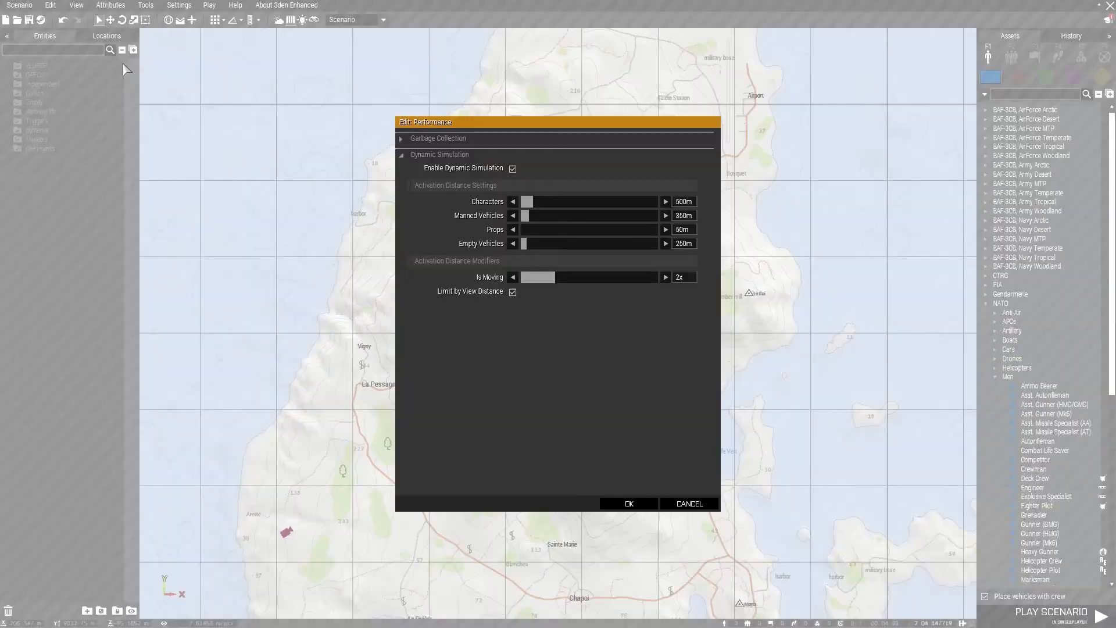
pyautogui.click(406, 139)
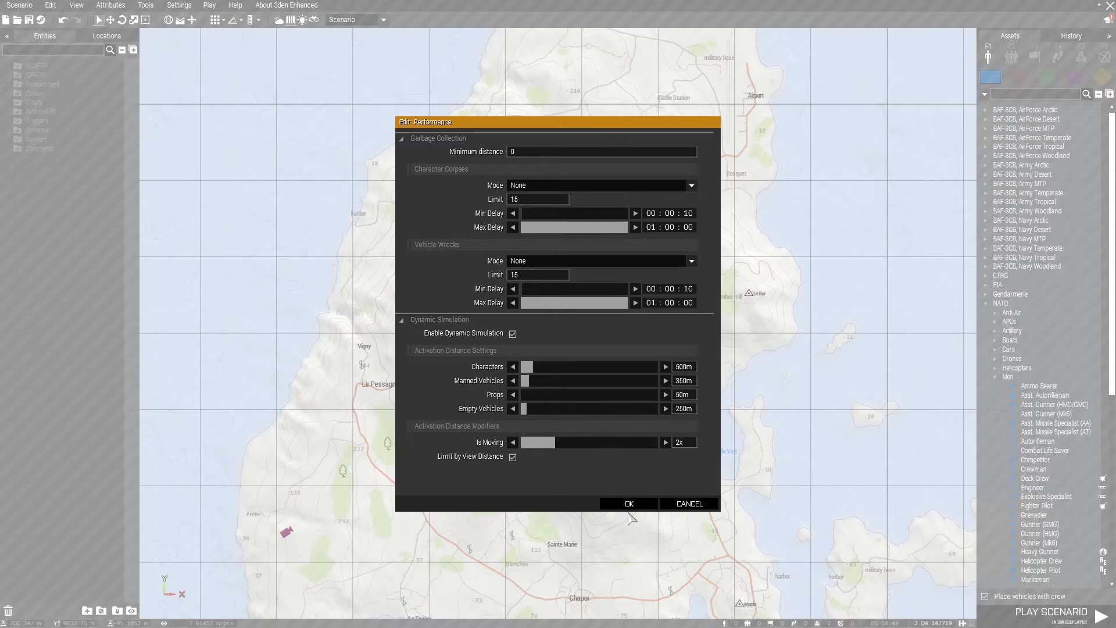
pyautogui.click(675, 505)
# Review the editor's Tools commands, including the Miscellaneous Tools, without running any of them
pyautogui.click(147, 7)
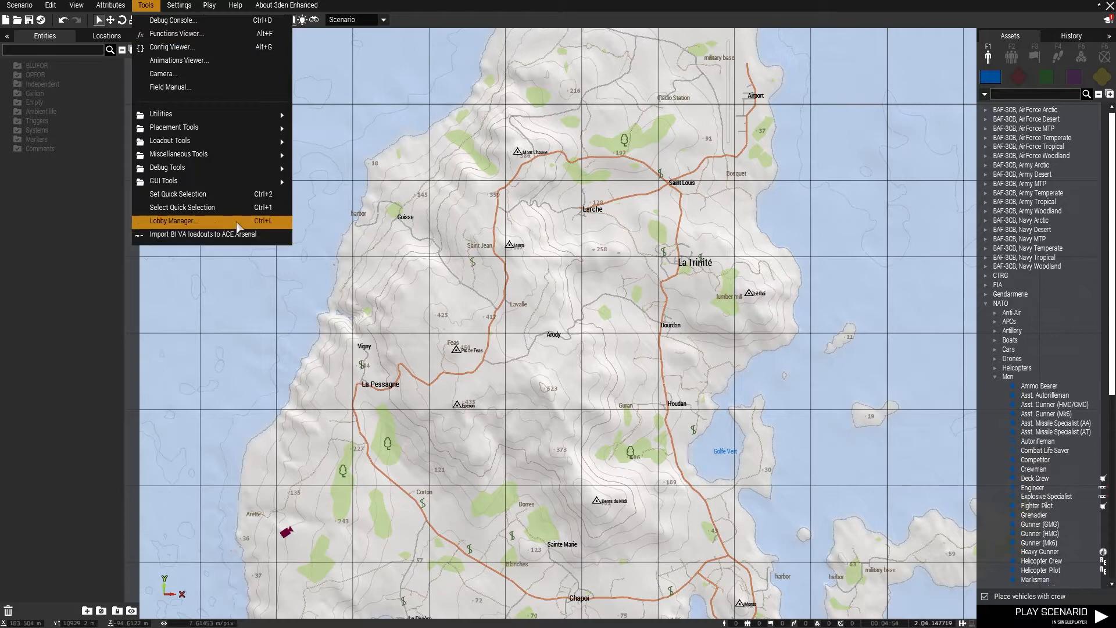
pyautogui.moveTo(279, 141)
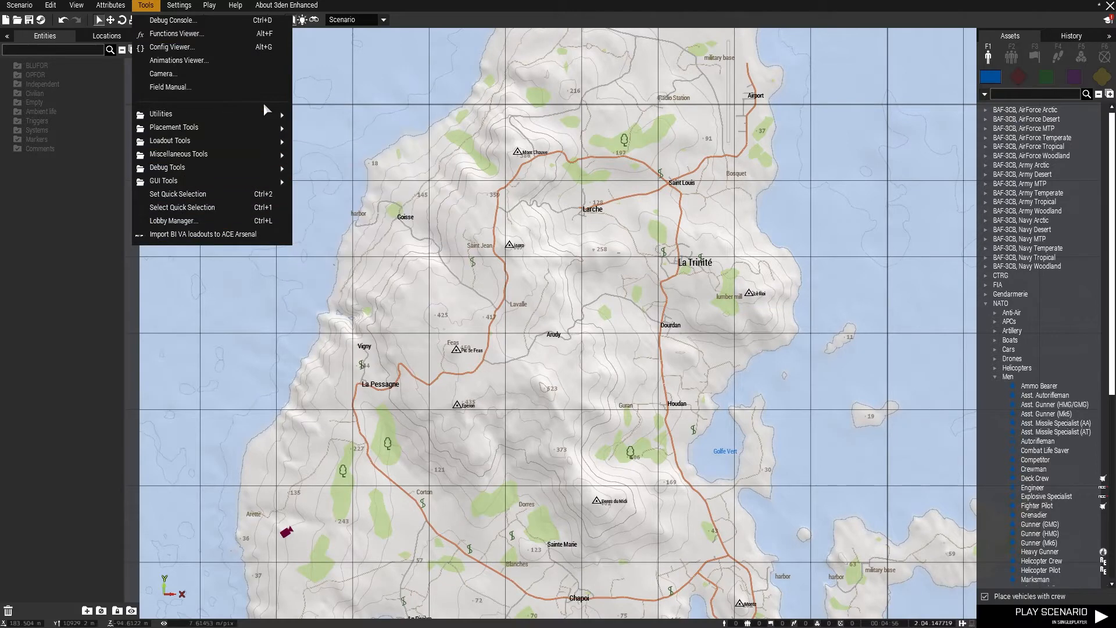
pyautogui.moveTo(209, 143)
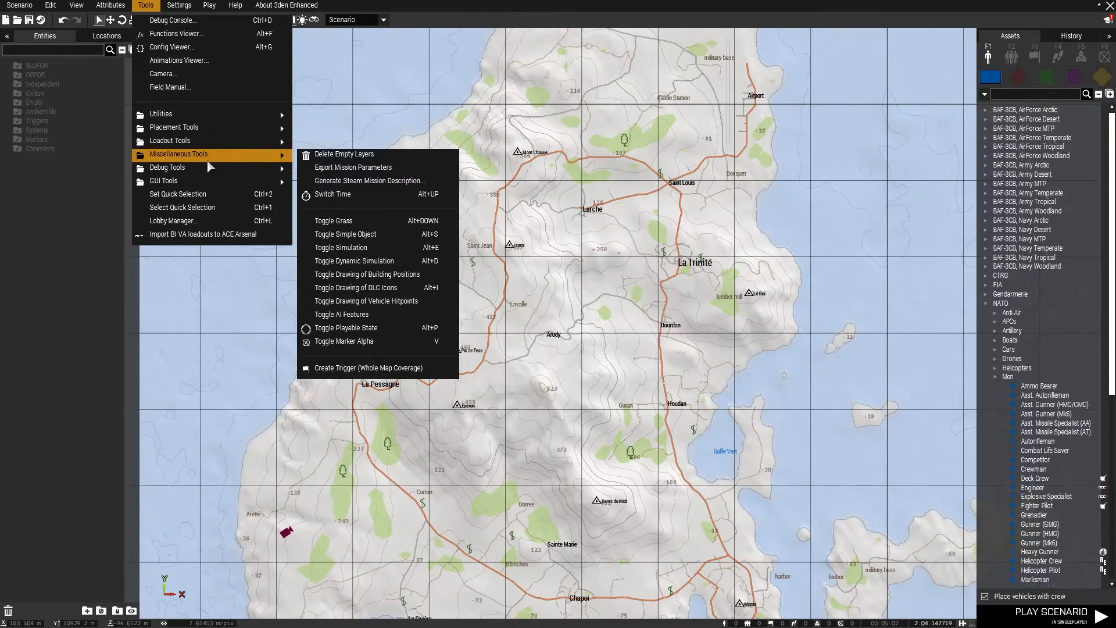
pyautogui.click(567, 395)
pyautogui.press('Escape')
# Switch from the map to the 3D view of the terrain
pyautogui.click(608, 333)
pyautogui.press('m')
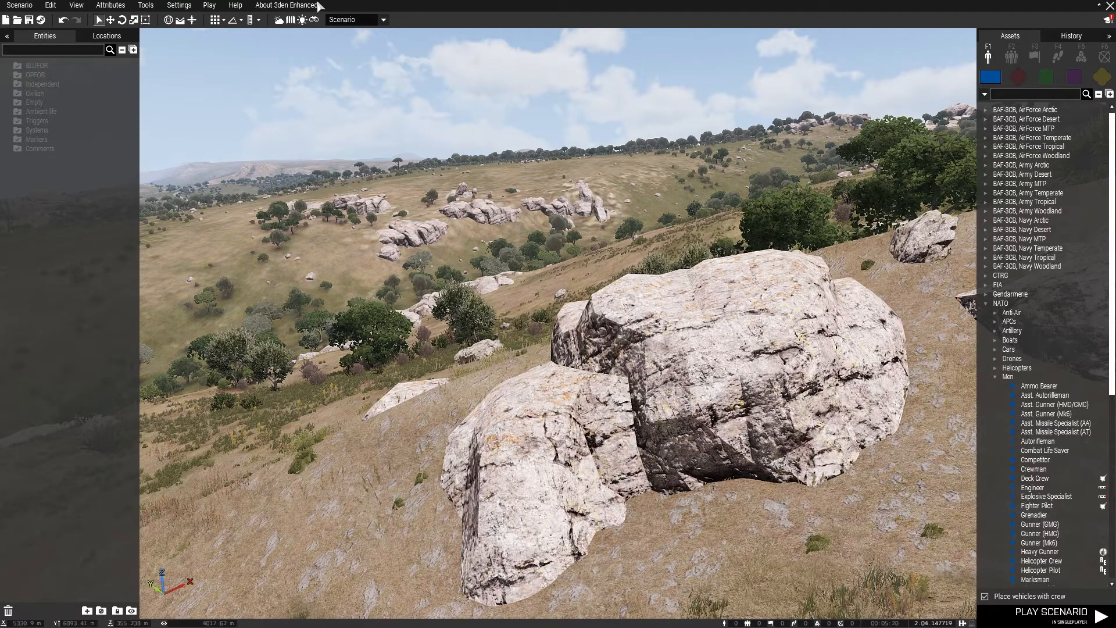
# Review the general Game Options for language, subtitles and helicopter flight model, and cancel without changes
pyautogui.click(179, 6)
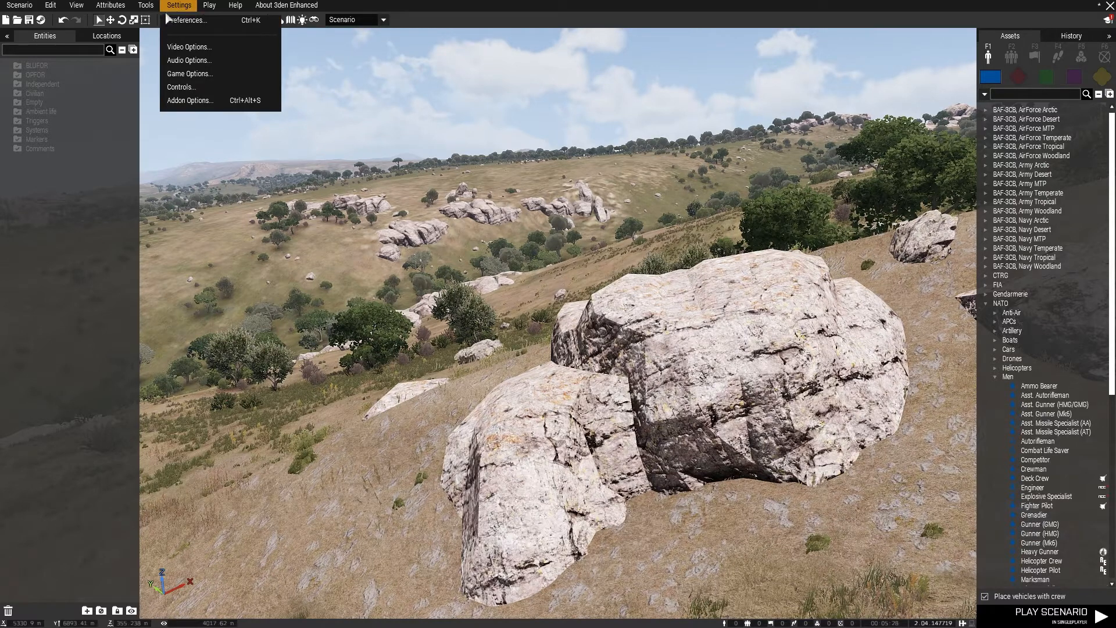
pyautogui.click(200, 73)
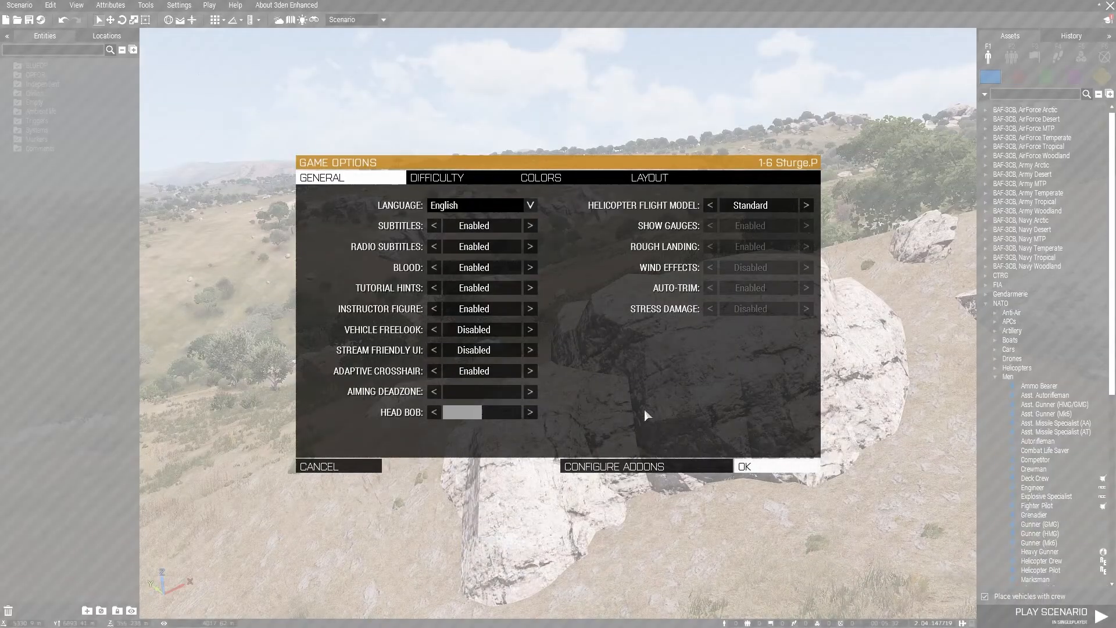
pyautogui.click(337, 466)
# Look through the list of addons in the mission's Addon Options down to TFAR - Global settings, and cancel without changes
pyautogui.click(171, 10)
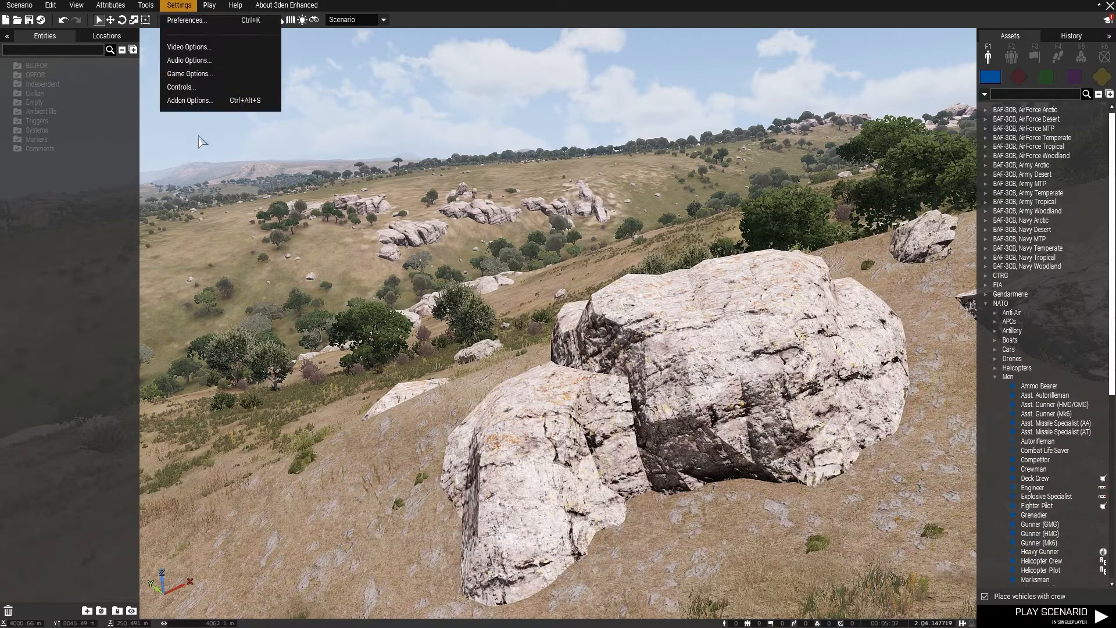
pyautogui.click(198, 108)
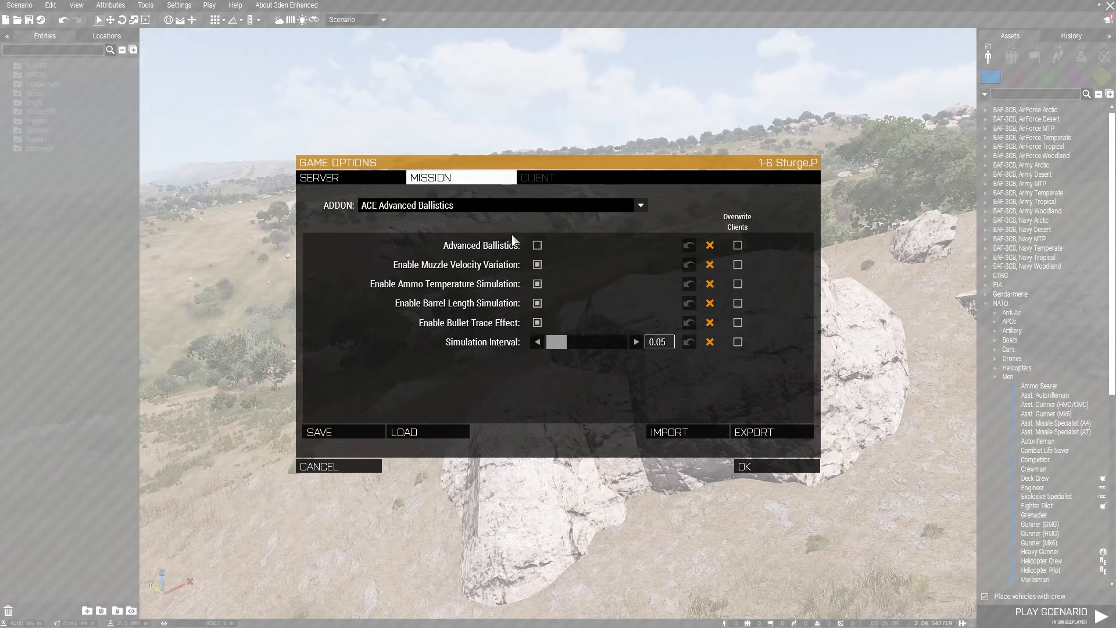
pyautogui.click(648, 205)
pyautogui.moveTo(646, 235); pyautogui.dragTo(644, 291)
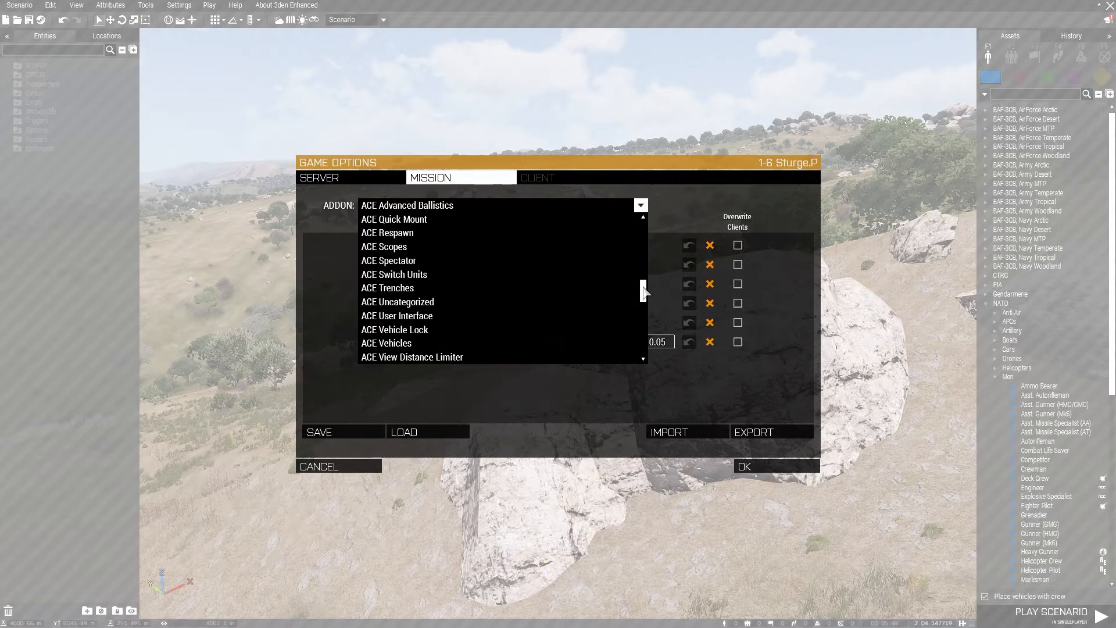
pyautogui.moveTo(644, 291); pyautogui.dragTo(643, 351)
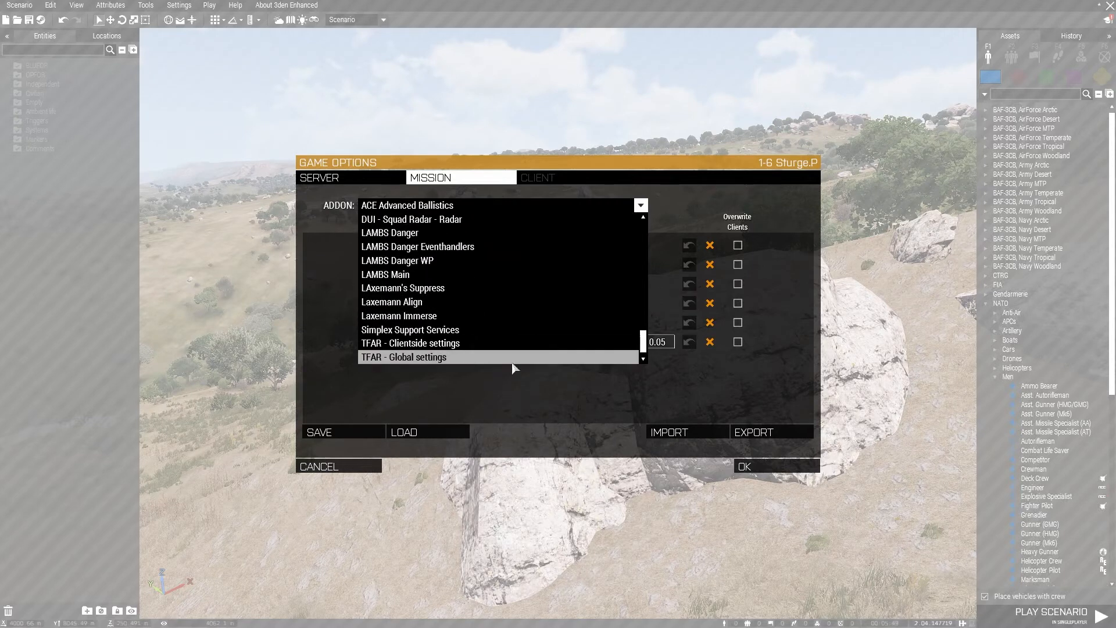
pyautogui.click(331, 472)
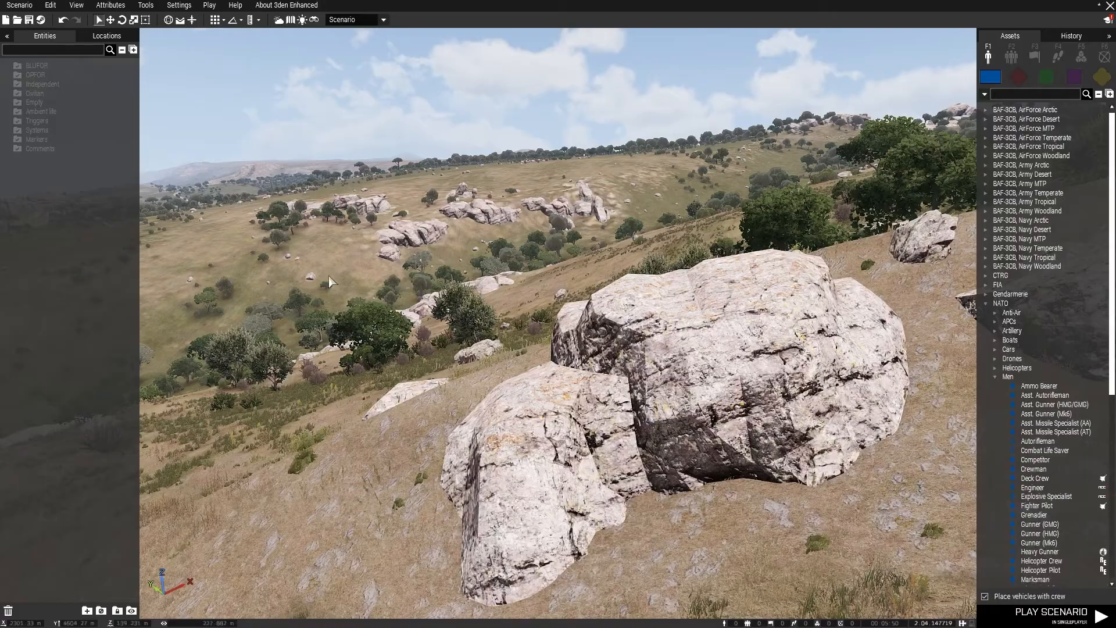
# Review the Play options for singleplayer and multiplayer previews and the Help resources
pyautogui.click(206, 6)
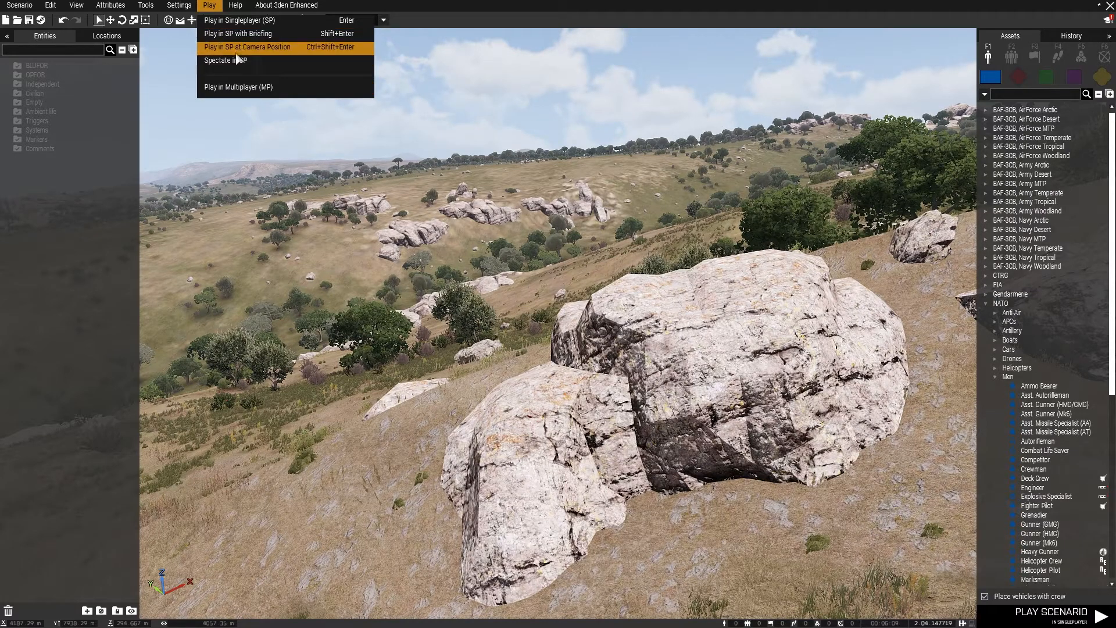
pyautogui.click(234, 6)
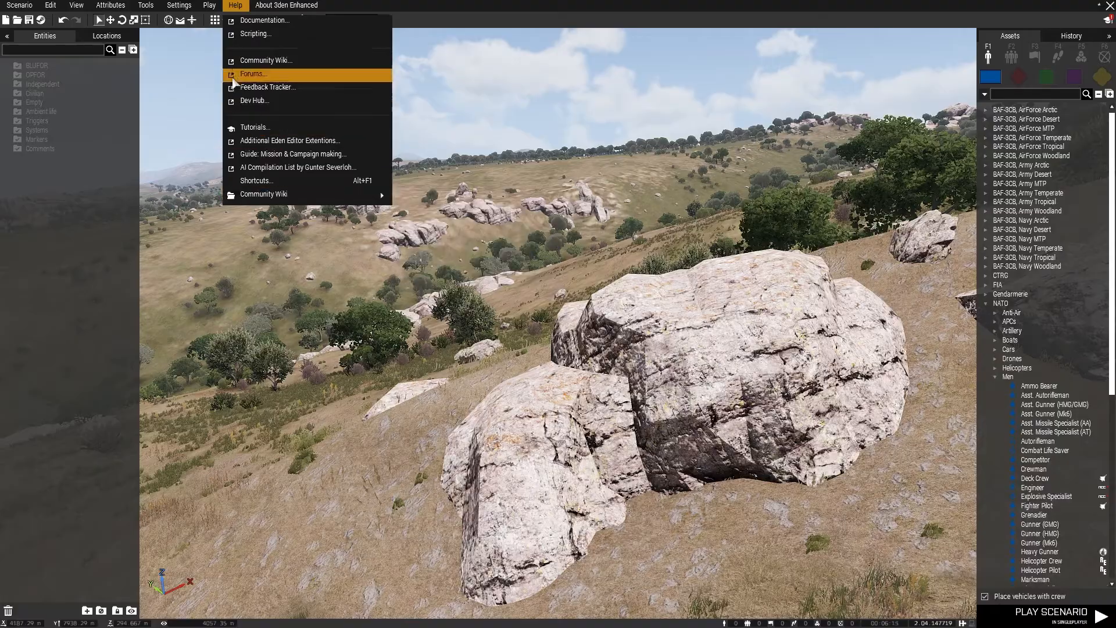
# Begin the Placing tutorial, read its first pages on browsing, searching and placing assets, and close it
pyautogui.click(253, 128)
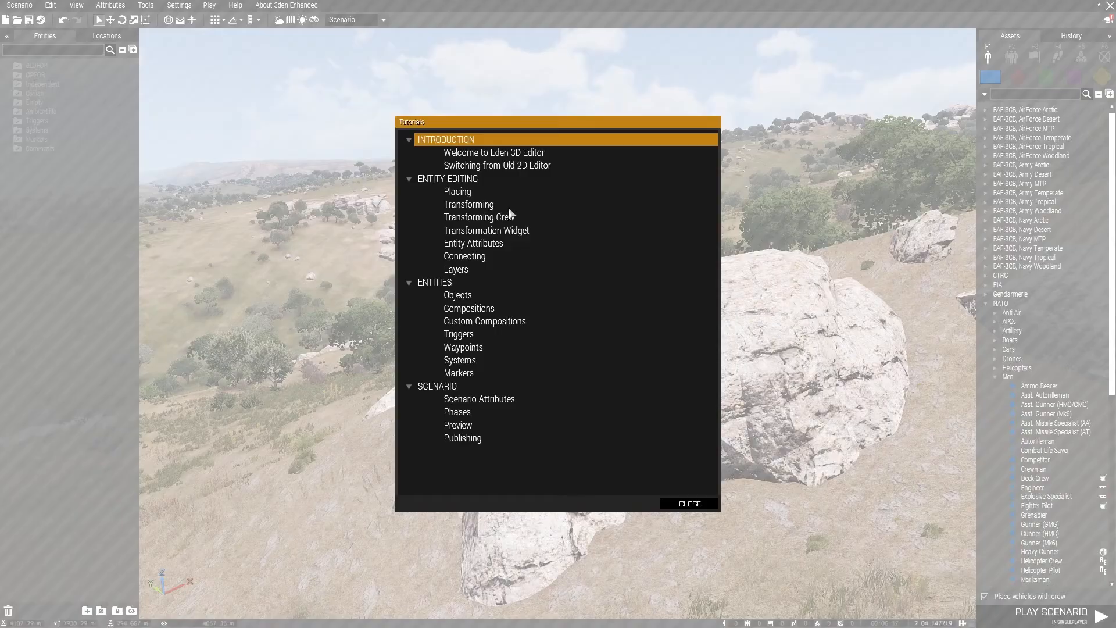
pyautogui.click(457, 192)
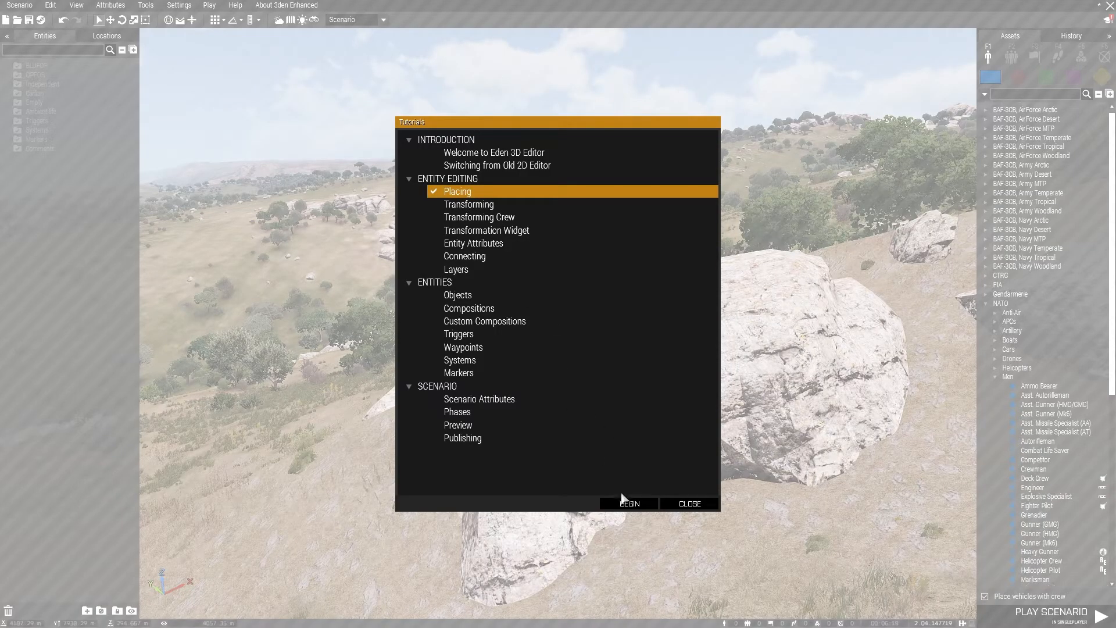
pyautogui.click(628, 504)
pyautogui.click(640, 331)
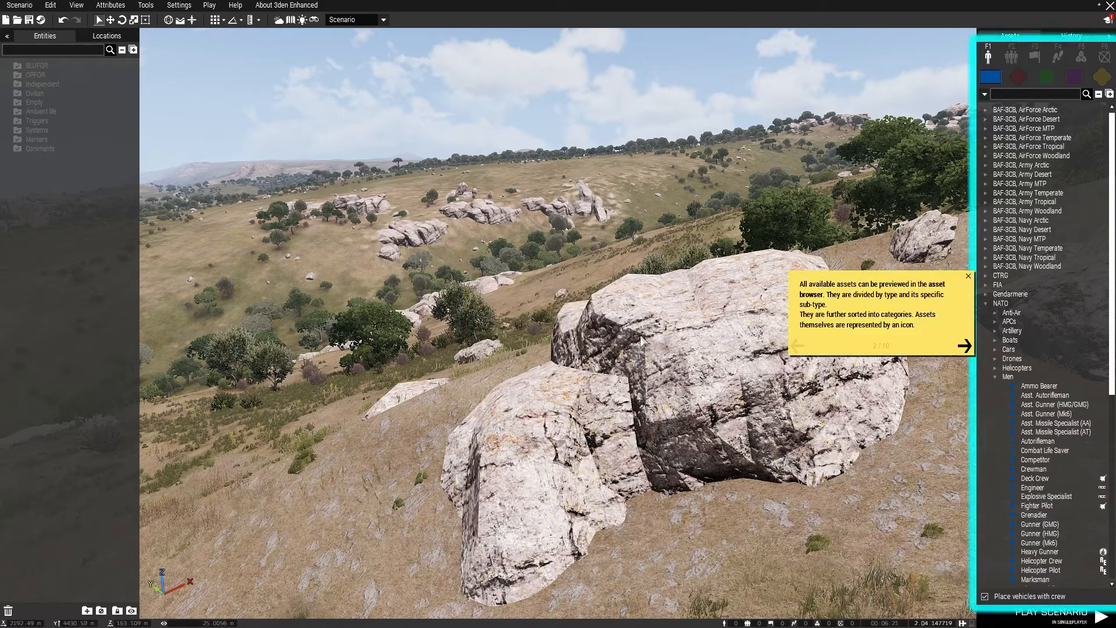
pyautogui.click(966, 347)
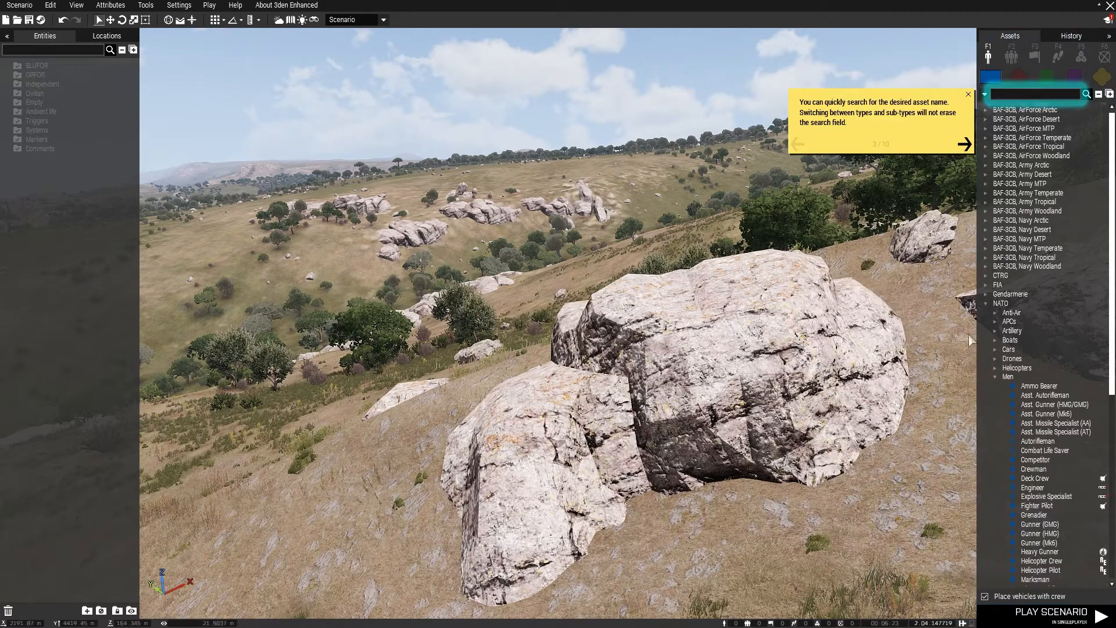
pyautogui.click(960, 147)
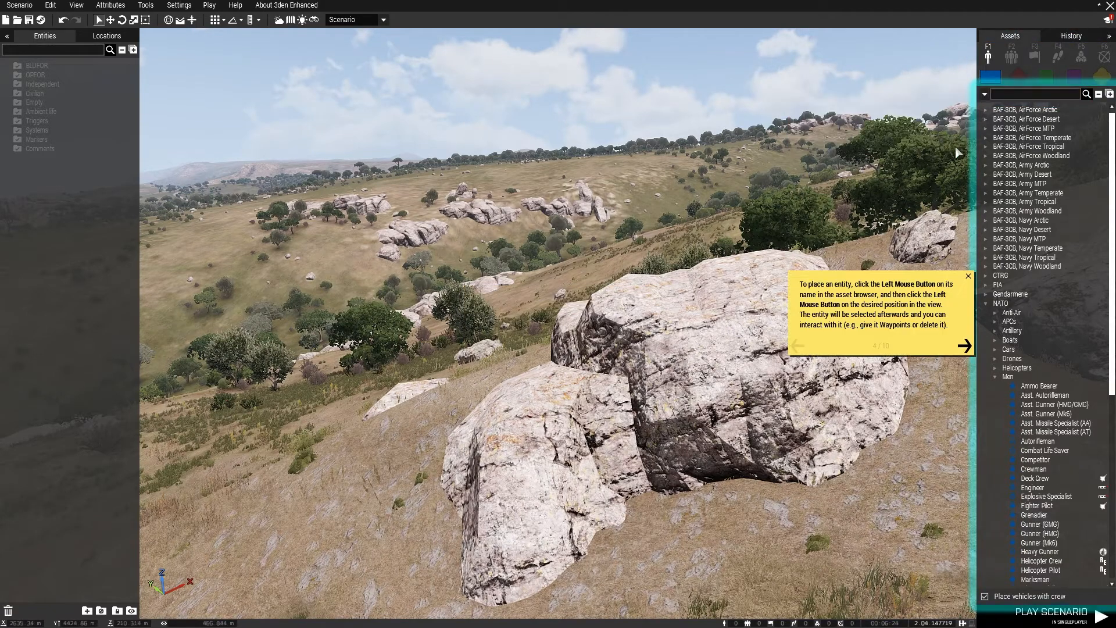
pyautogui.click(969, 276)
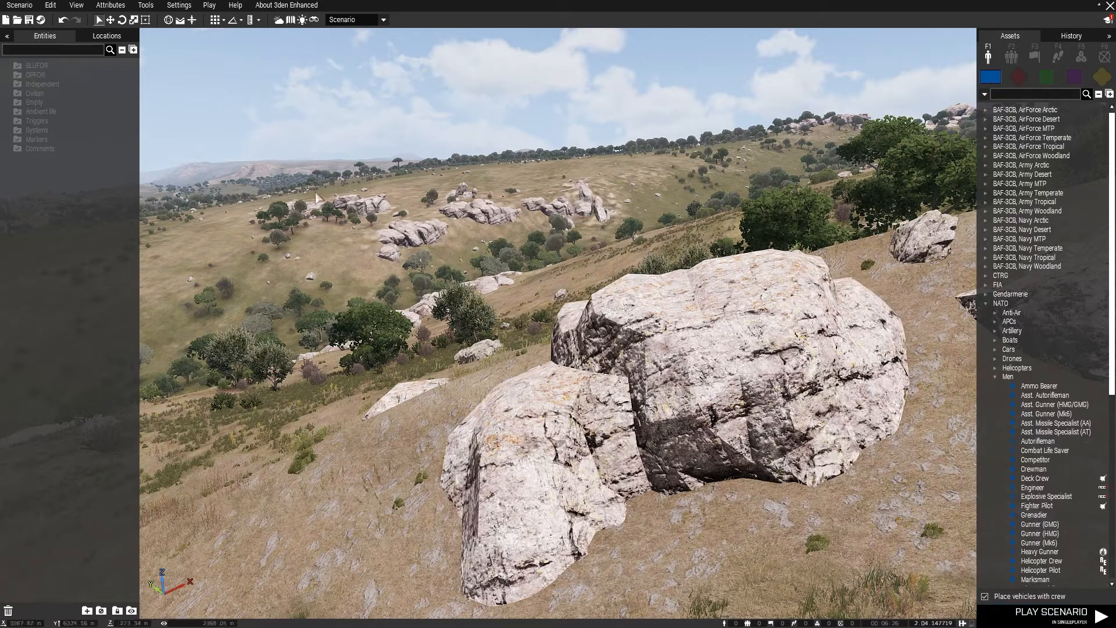
# Review the About 3den Enhanced links, such as Changelog, Documentation and Credits, without opening any
pyautogui.click(274, 8)
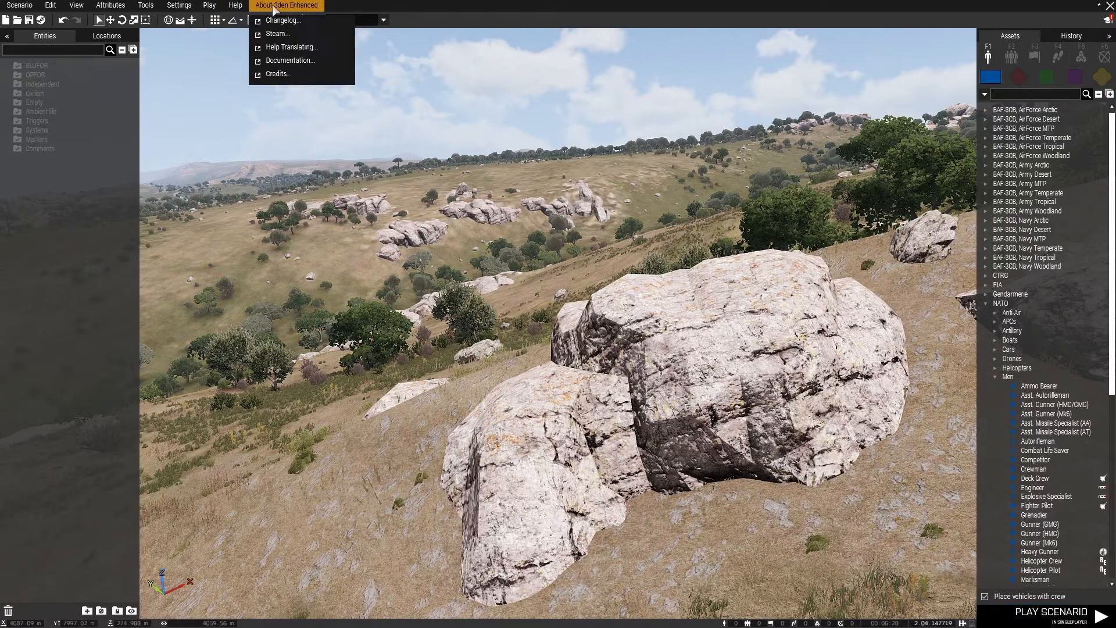
pyautogui.click(284, 9)
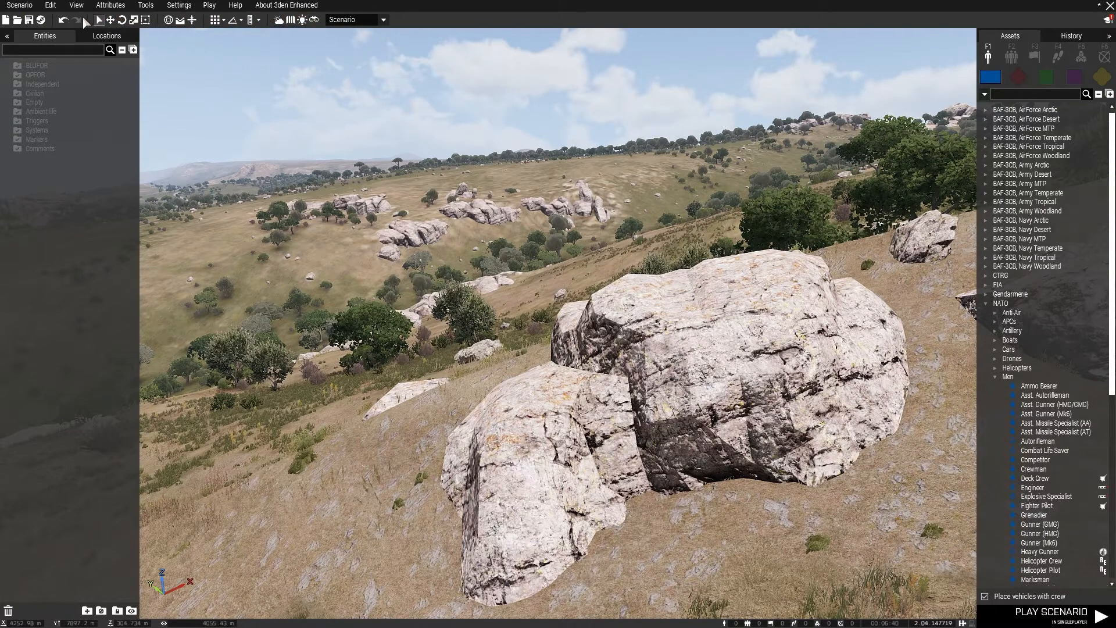
pyautogui.moveTo(626, 286); pyautogui.dragTo(557, 300, button='right')
pyautogui.press('w')
pyautogui.press('w')
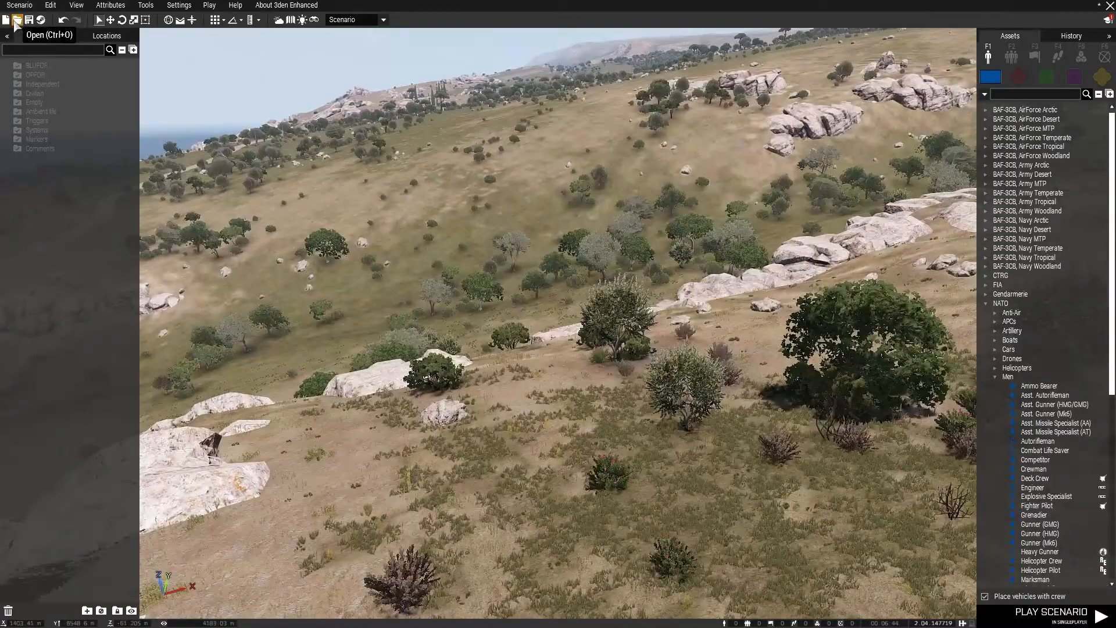
pyautogui.moveTo(164, 71); pyautogui.dragTo(472, 241, button='right')
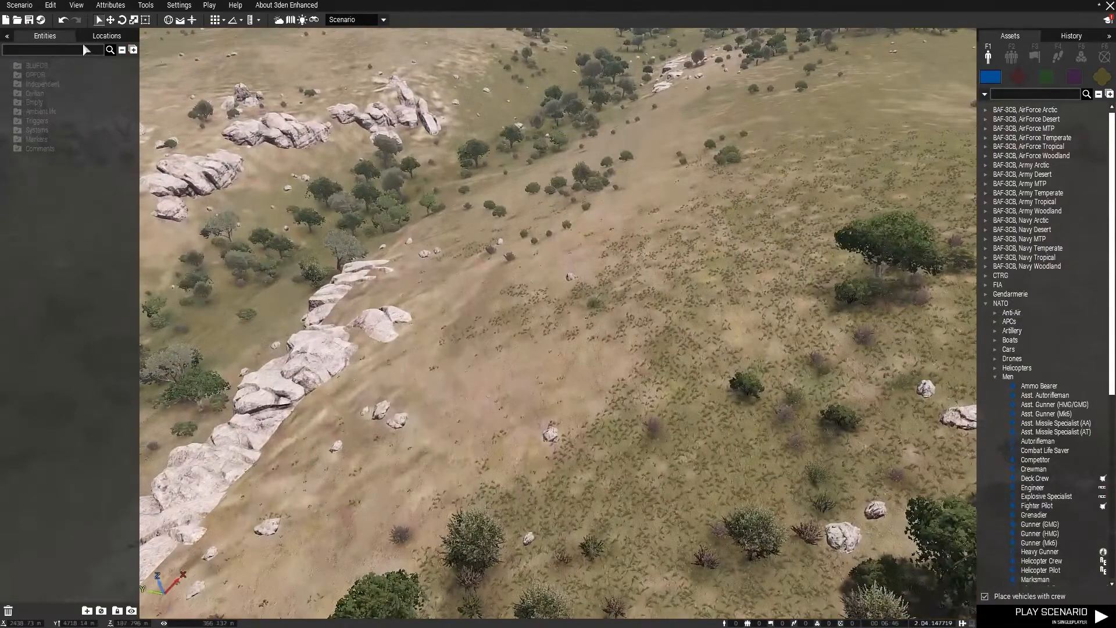
pyautogui.moveTo(383, 201); pyautogui.dragTo(459, 224, button='right')
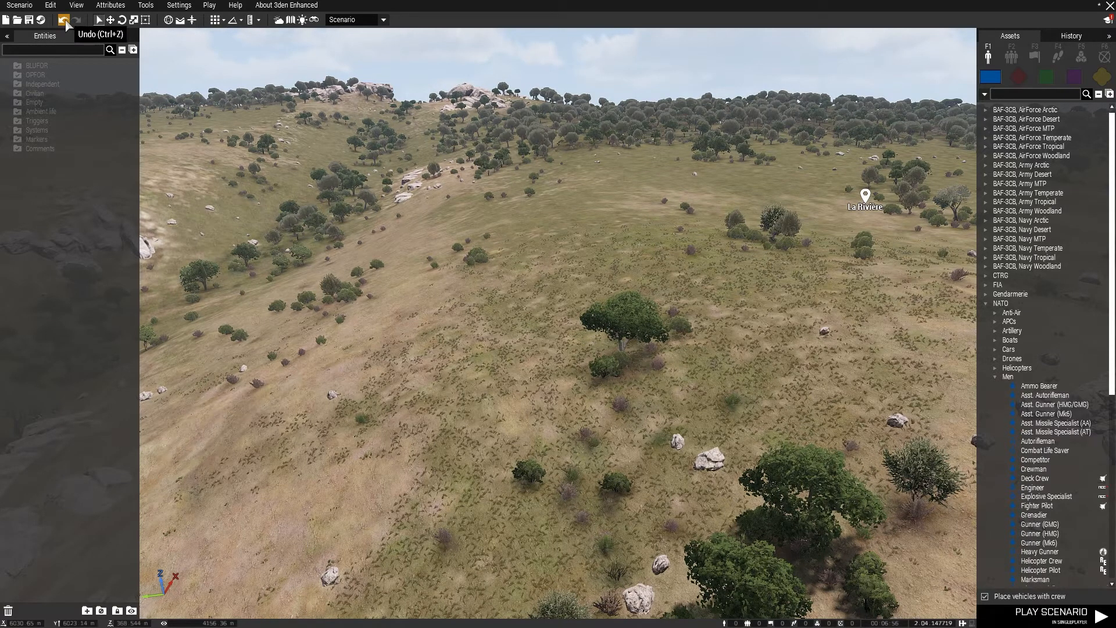
# Place a Radar from the Airport props of Structures (Altis) on the open grassland near La Rivière
pyautogui.press('w')
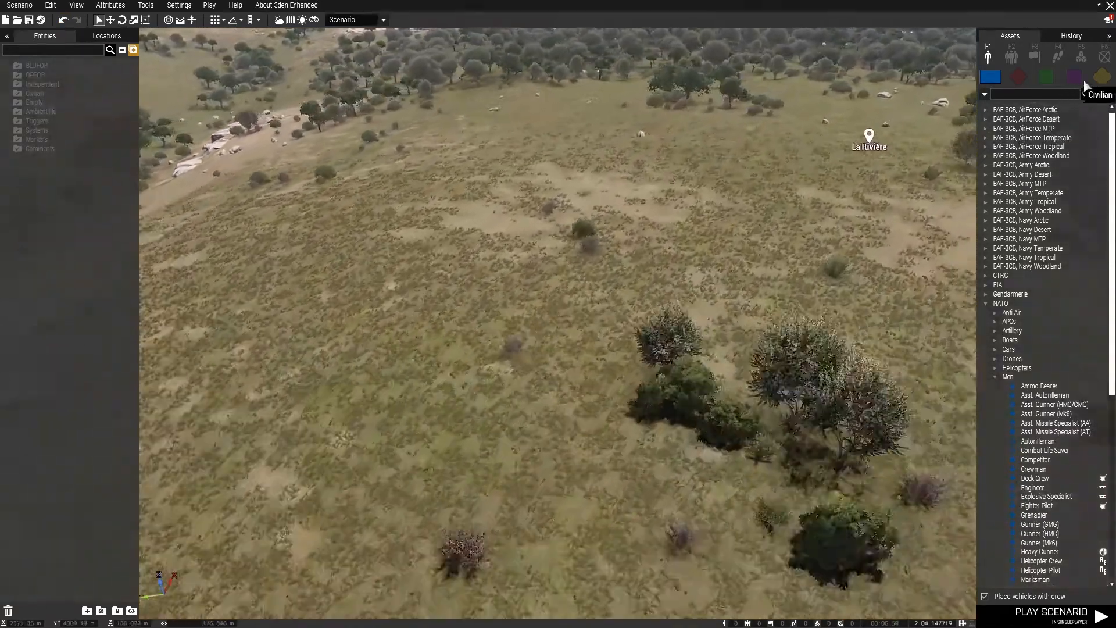
pyautogui.click(1101, 77)
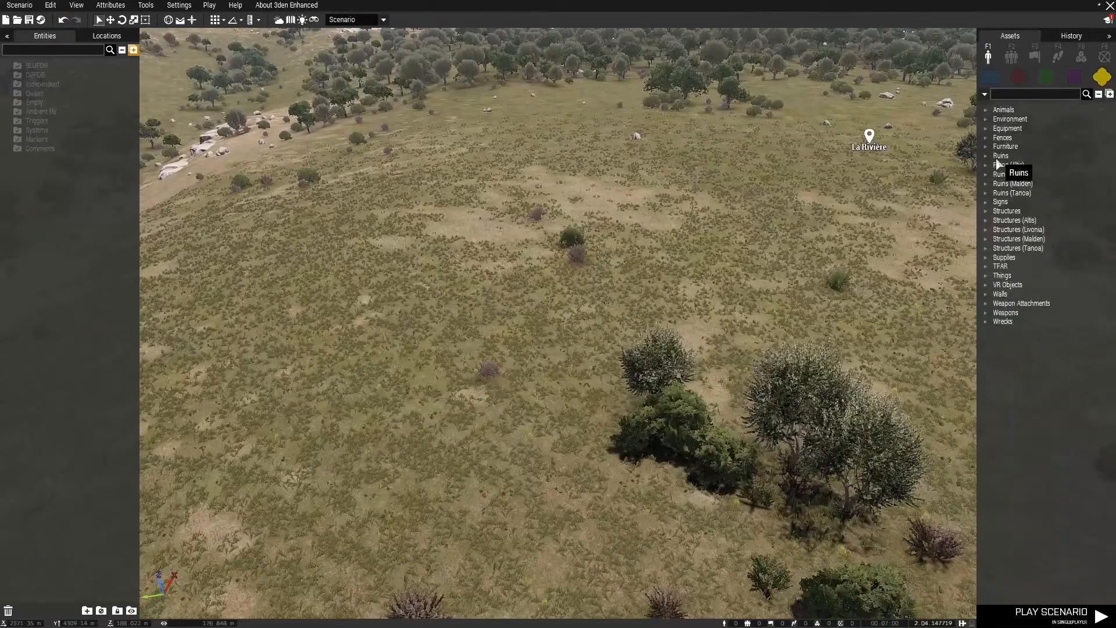
pyautogui.doubleClick(1014, 220)
pyautogui.click(1014, 248)
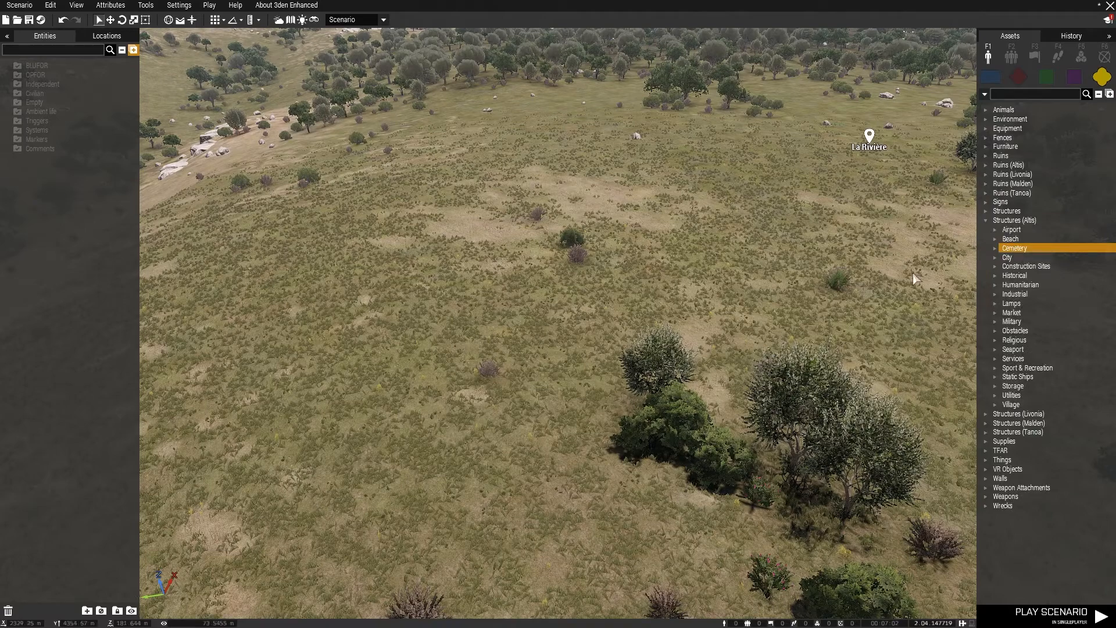
pyautogui.click(994, 231)
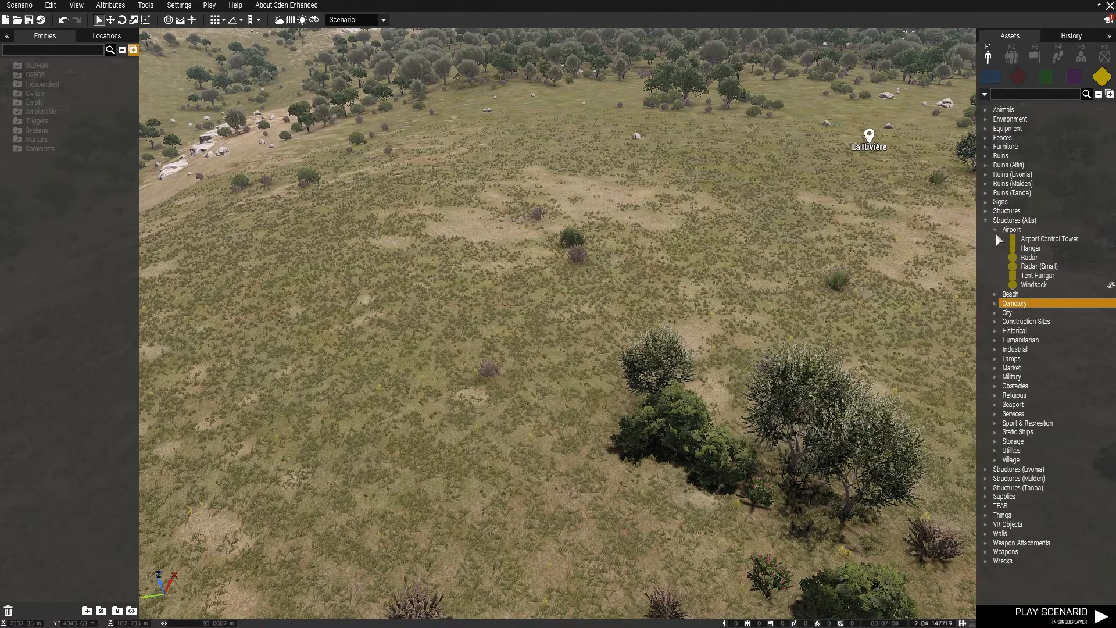
pyautogui.click(1016, 260)
pyautogui.click(459, 254)
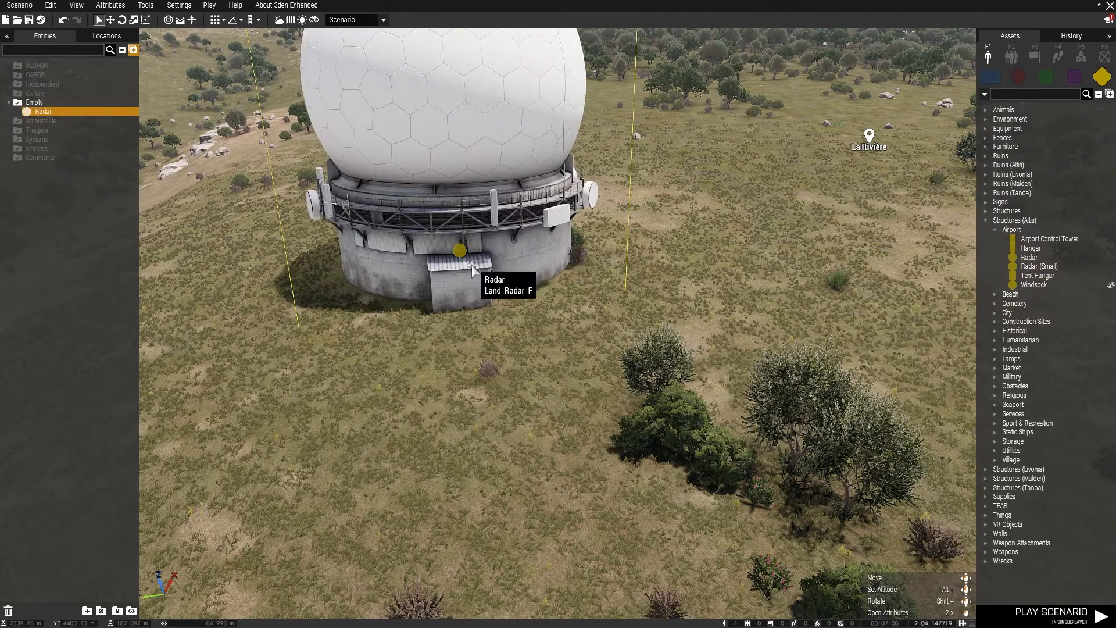
# Try moving the radar along its vertical axis with the Translation Widget
pyautogui.press('s')
pyautogui.press('q')
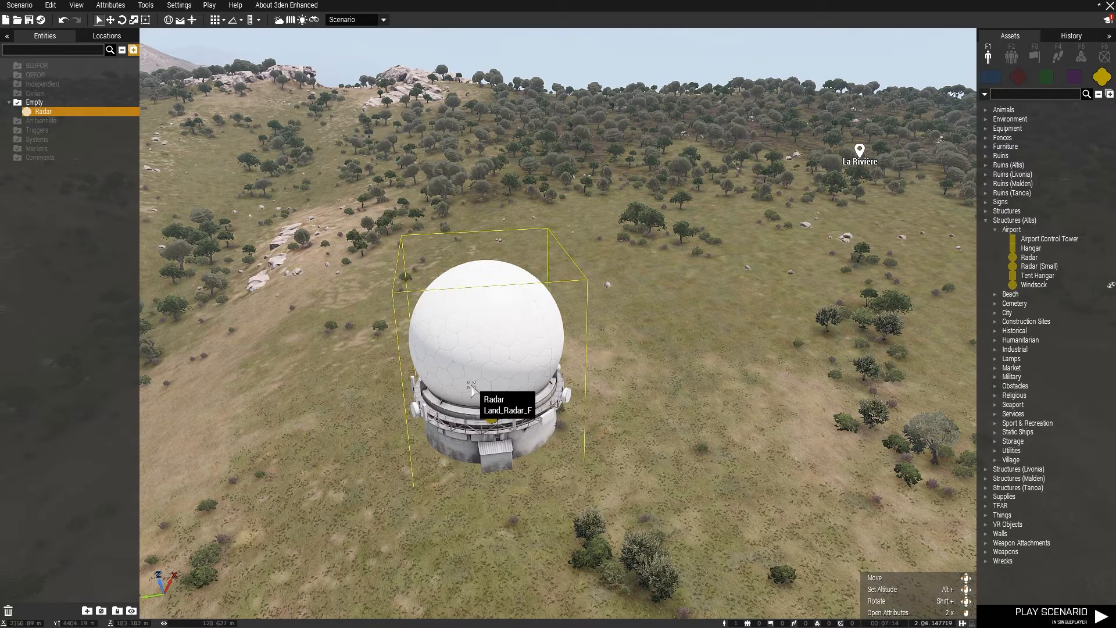
pyautogui.click(110, 22)
pyautogui.moveTo(484, 326)
pyautogui.mouseDown()
pyautogui.moveTo(481, 235)
pyautogui.moveTo(487, 323)
pyautogui.mouseUp()
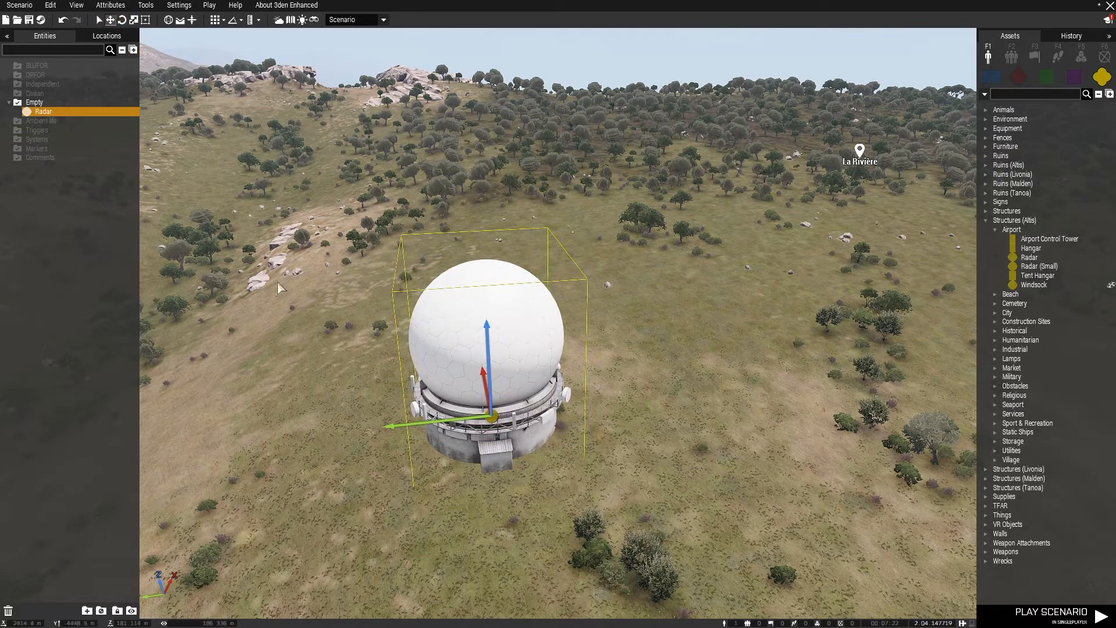
# Rotate the radar slightly about its vertical axis with the Rotation Widget and deselect it
pyautogui.click(122, 20)
pyautogui.moveTo(400, 459); pyautogui.dragTo(382, 424)
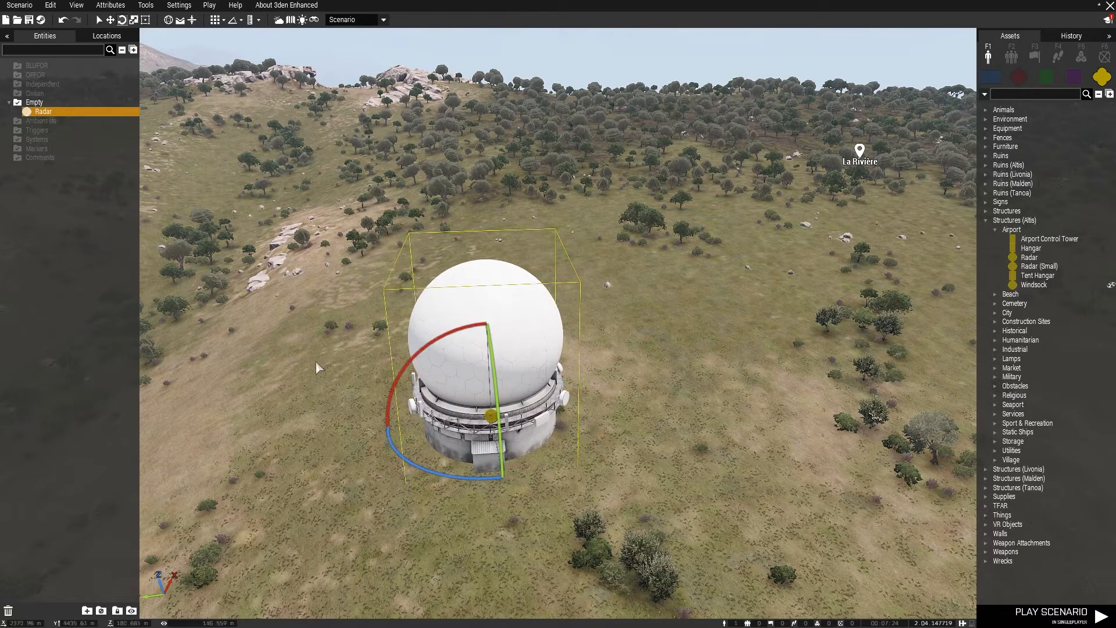
pyautogui.click(353, 402)
# Move and turn the radar freely on the grassland without a widget, and show the Rotation Widget on it
pyautogui.click(100, 20)
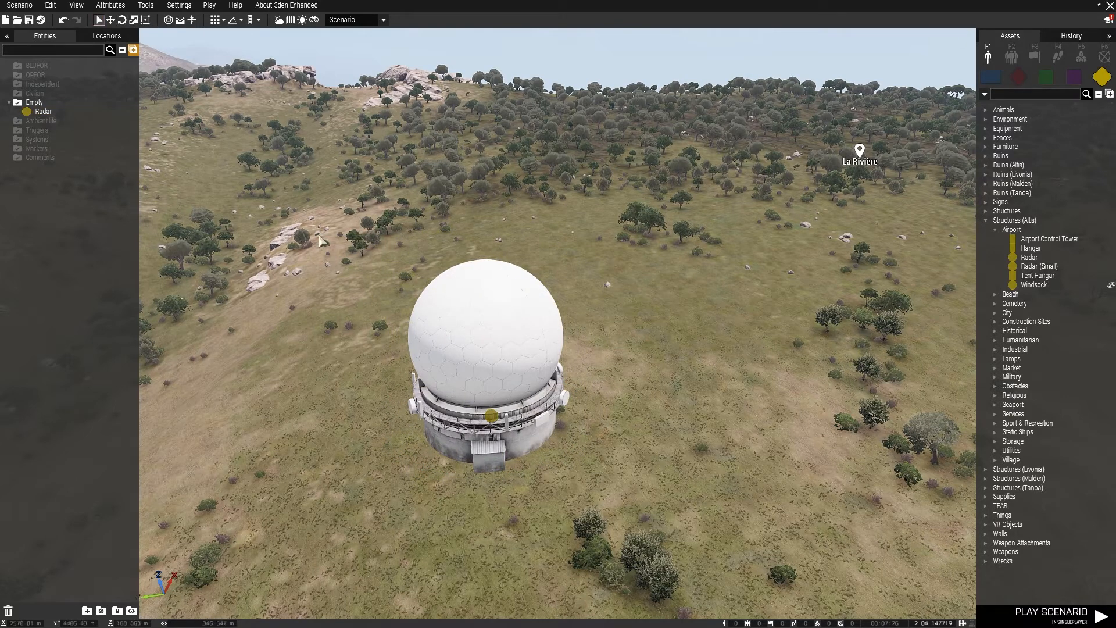
pyautogui.moveTo(491, 416); pyautogui.dragTo(357, 470)
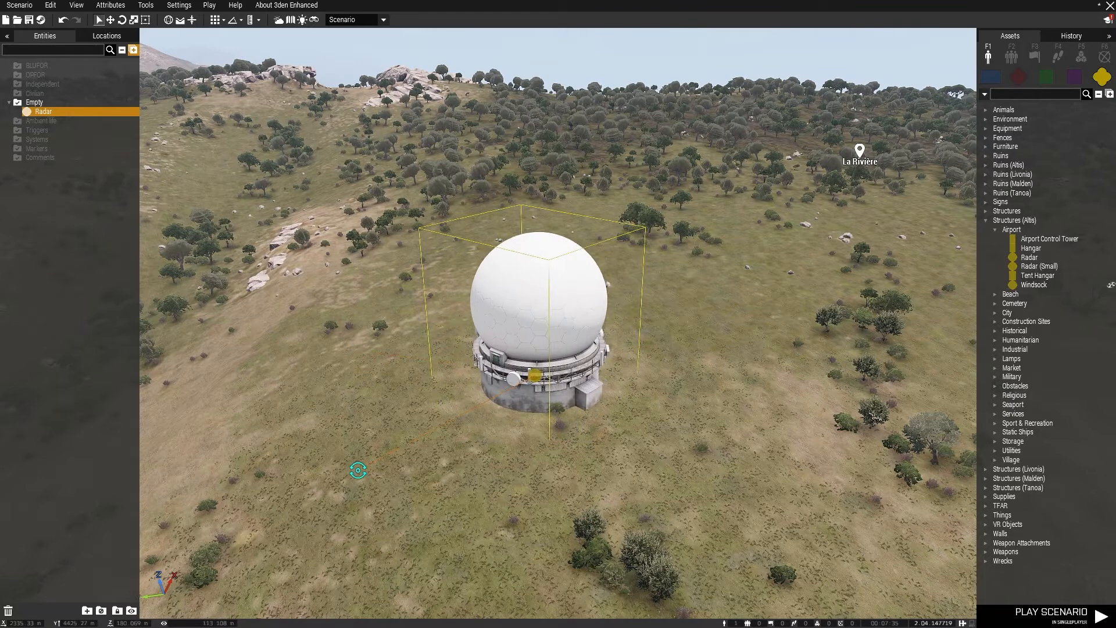
pyautogui.click(122, 20)
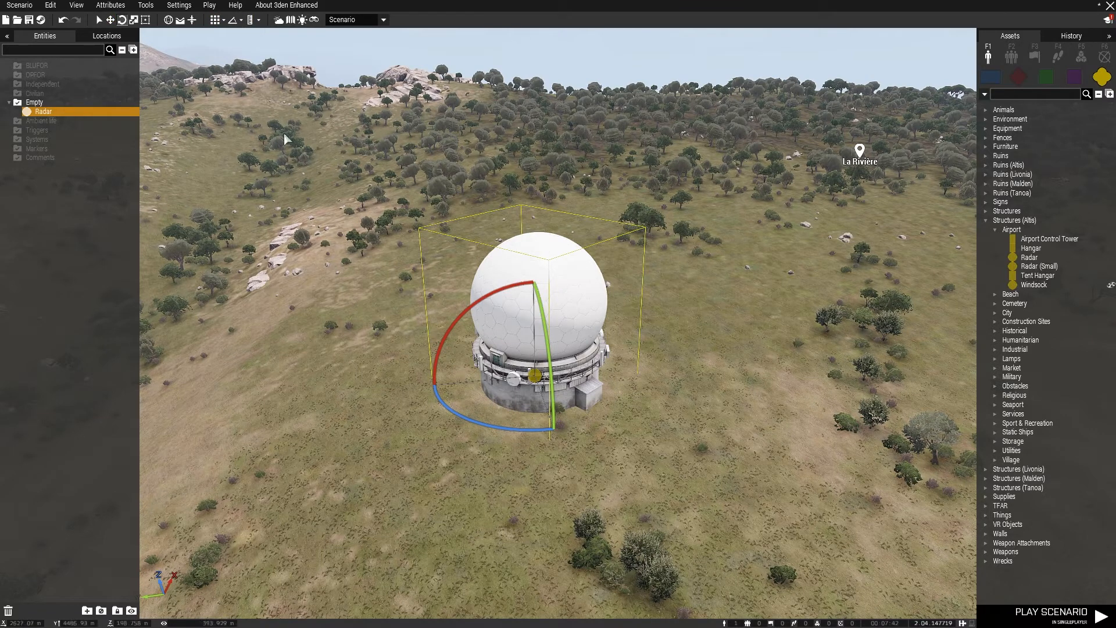
# Show the Area Scaling Widget on the radar and delete the radar from the grassland
pyautogui.click(133, 21)
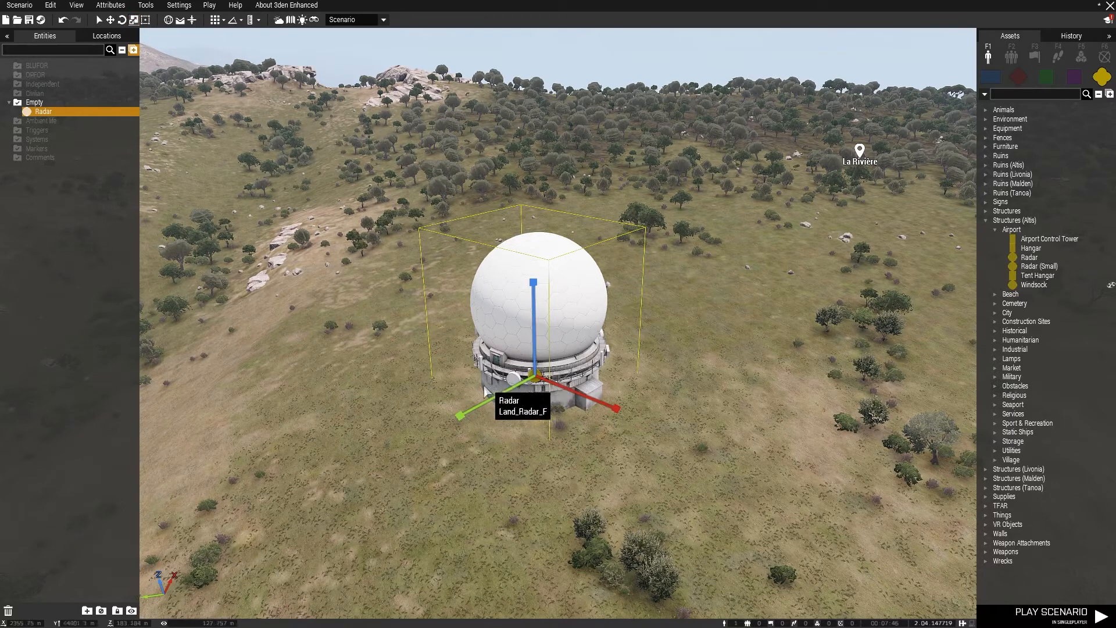
pyautogui.press('Delete')
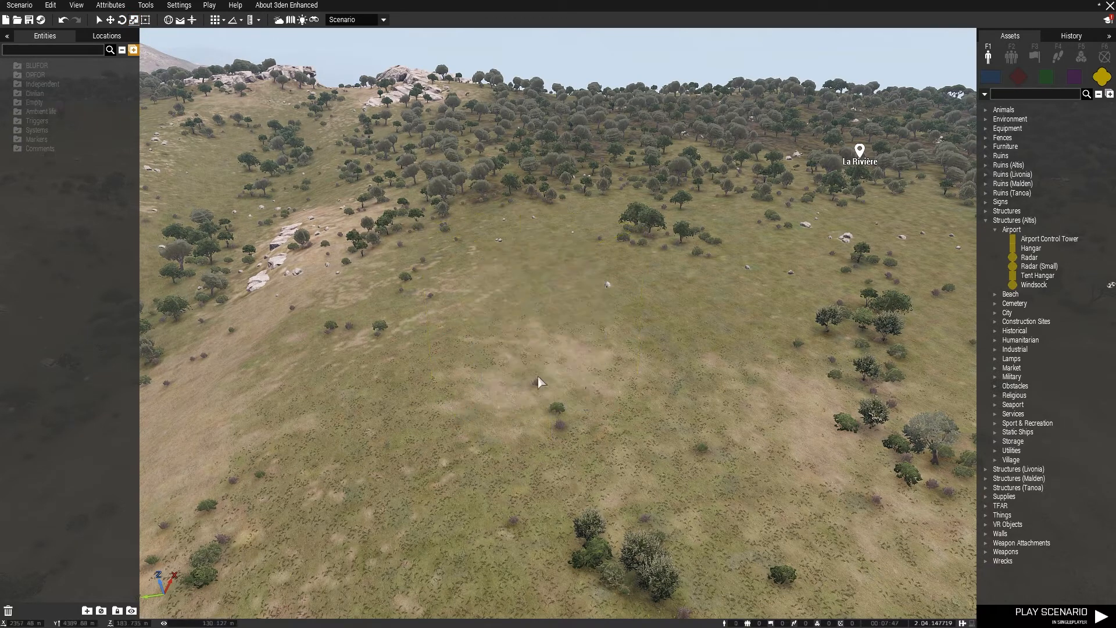
# Place an Ellipse area marker on the 2D map over the woods west of Corton
pyautogui.click(1104, 56)
pyautogui.press('m')
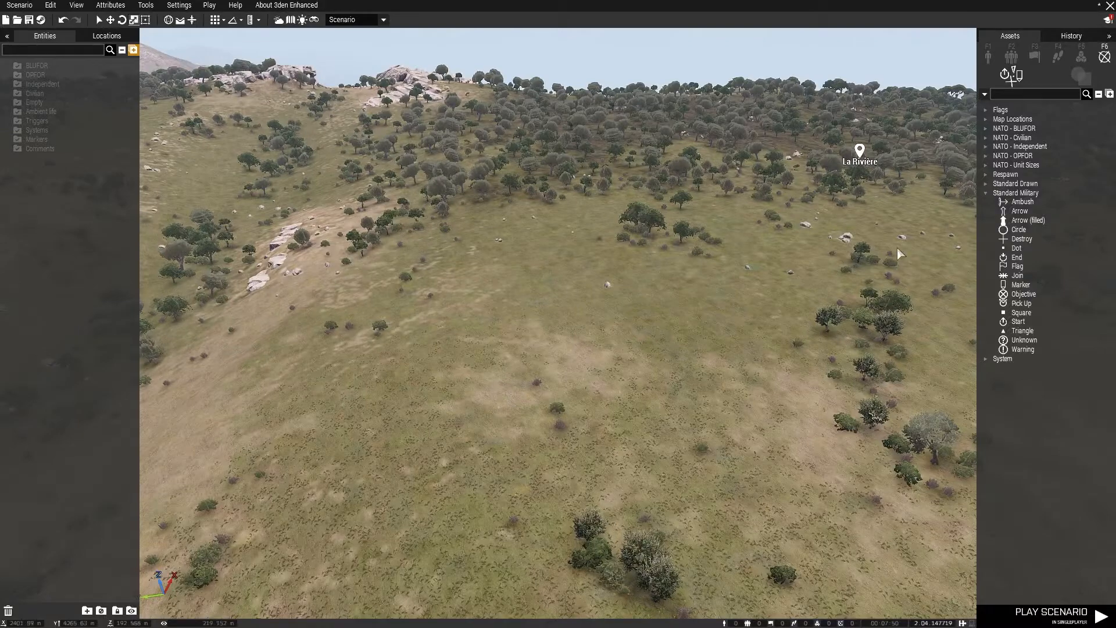
pyautogui.click(1080, 74)
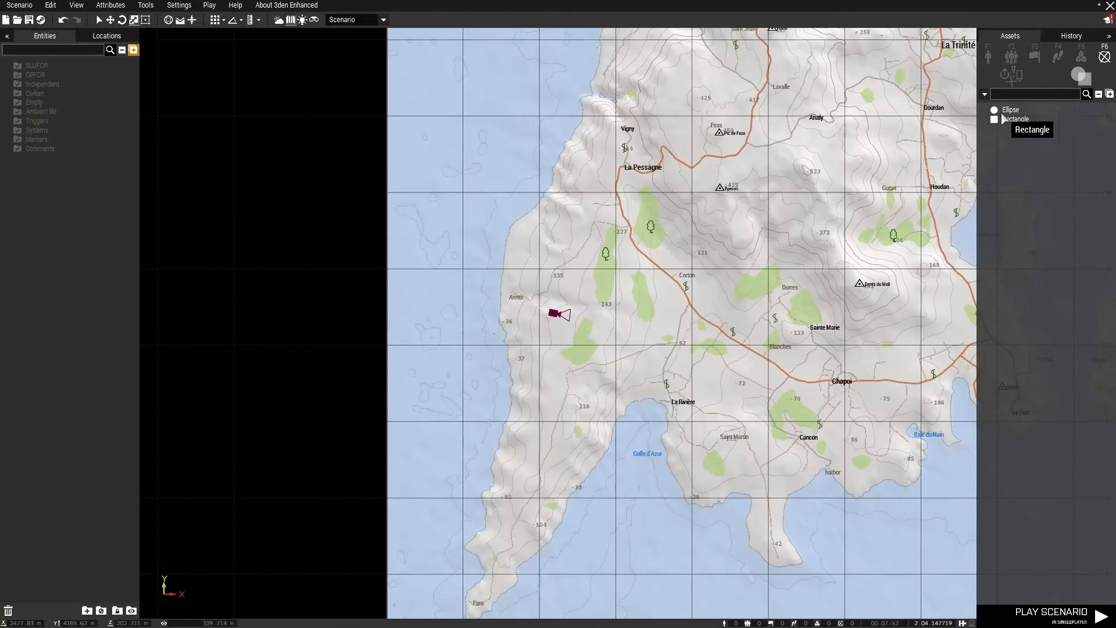
pyautogui.click(1009, 110)
pyautogui.scroll(6, 369, 304)
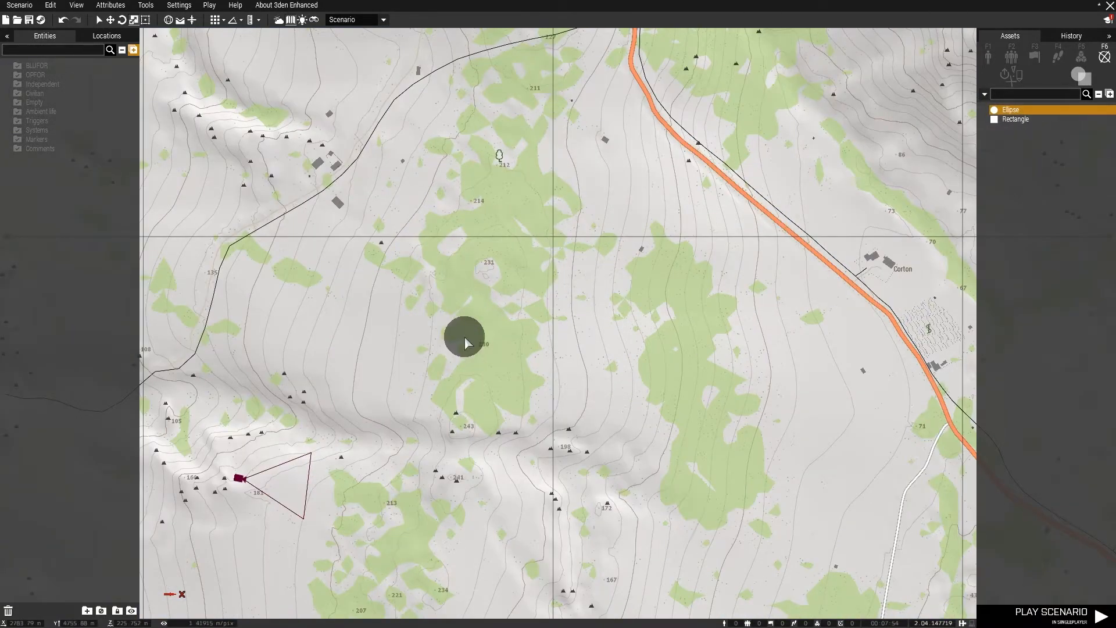
pyautogui.click(465, 337)
# Enlarge the ellipse marker along both axes with the Area Scaling Widget and stretch it further by its bounding frame's corner
pyautogui.moveTo(462, 294)
pyautogui.mouseDown()
pyautogui.moveTo(456, 157)
pyautogui.moveTo(458, 230)
pyautogui.mouseUp()
pyautogui.moveTo(503, 341)
pyautogui.mouseDown()
pyautogui.moveTo(578, 331)
pyautogui.moveTo(544, 333)
pyautogui.mouseUp()
pyautogui.moveTo(467, 294)
pyautogui.mouseDown()
pyautogui.moveTo(457, 221)
pyautogui.moveTo(472, 295)
pyautogui.mouseUp()
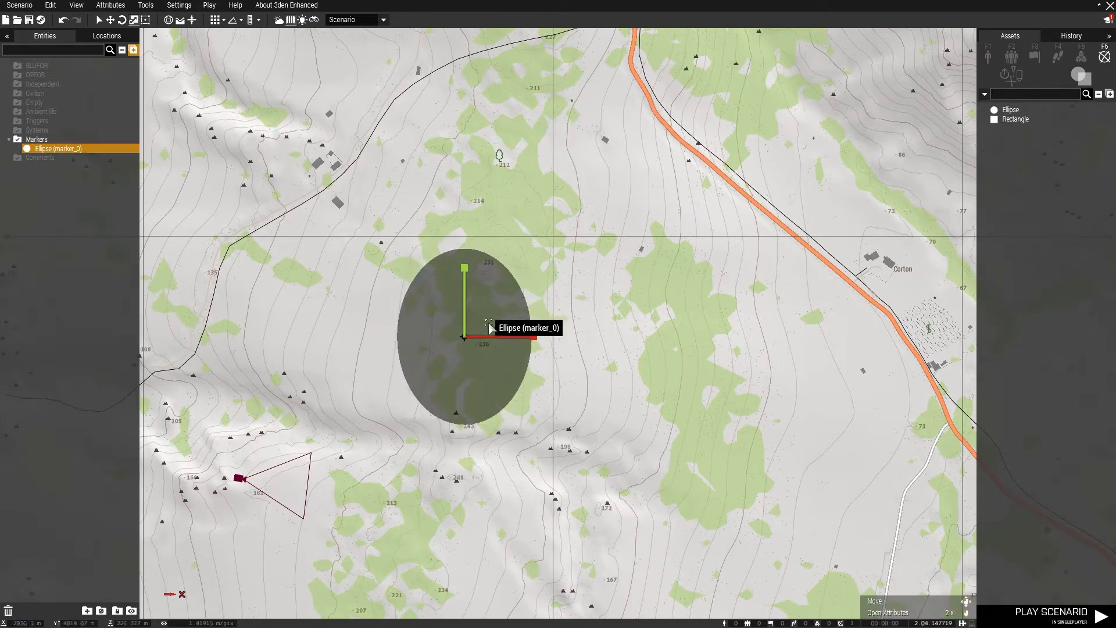
pyautogui.moveTo(480, 336); pyautogui.dragTo(514, 341)
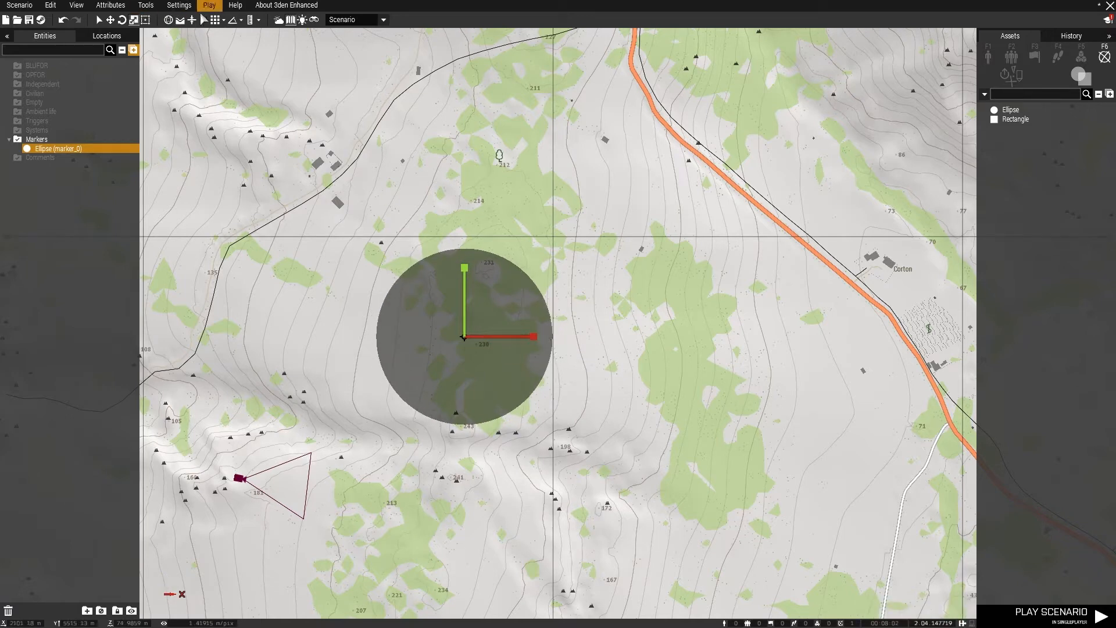
pyautogui.click(145, 19)
pyautogui.moveTo(555, 253); pyautogui.dragTo(670, 152)
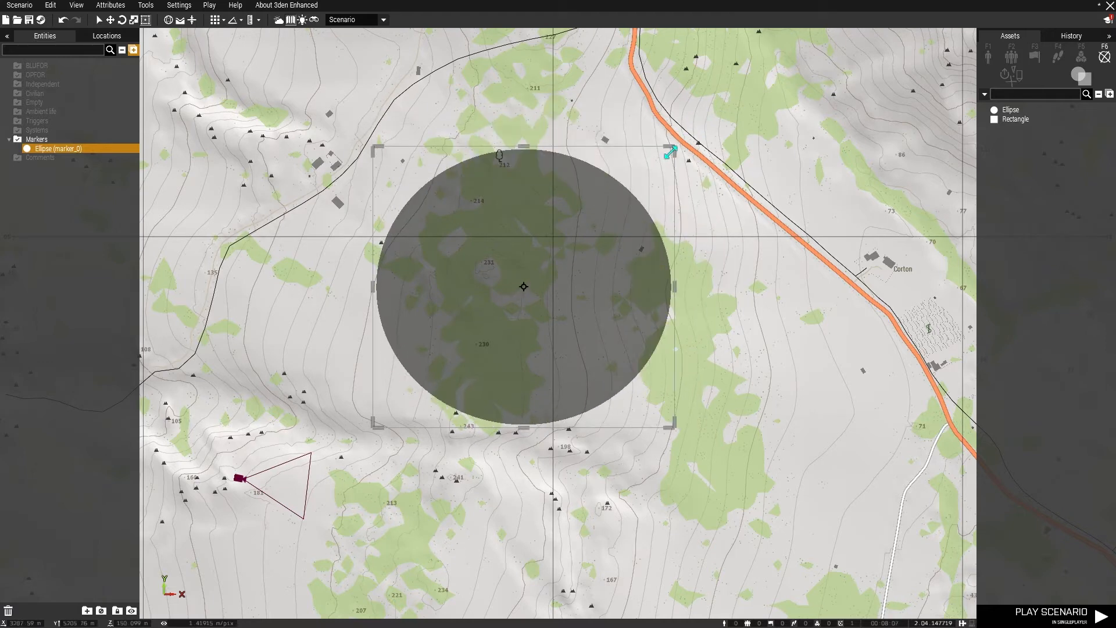
# Place a Task Hunt module from LAMBS Danger Search Modules near the ellipse marker, and adjust its position and area width
pyautogui.click(1082, 55)
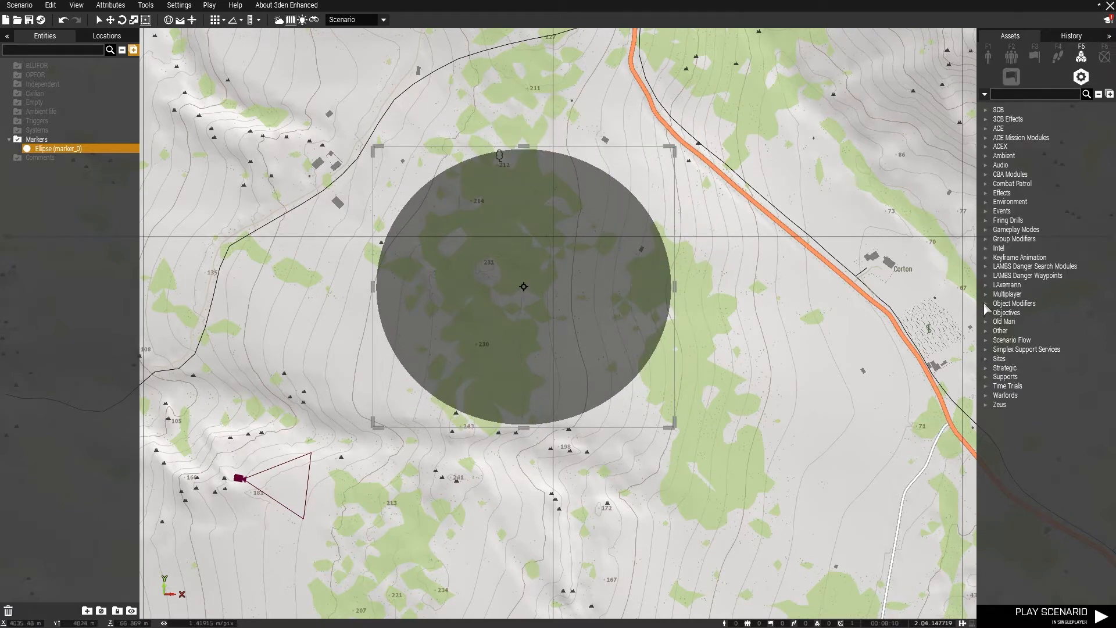
pyautogui.click(986, 285)
pyautogui.click(986, 267)
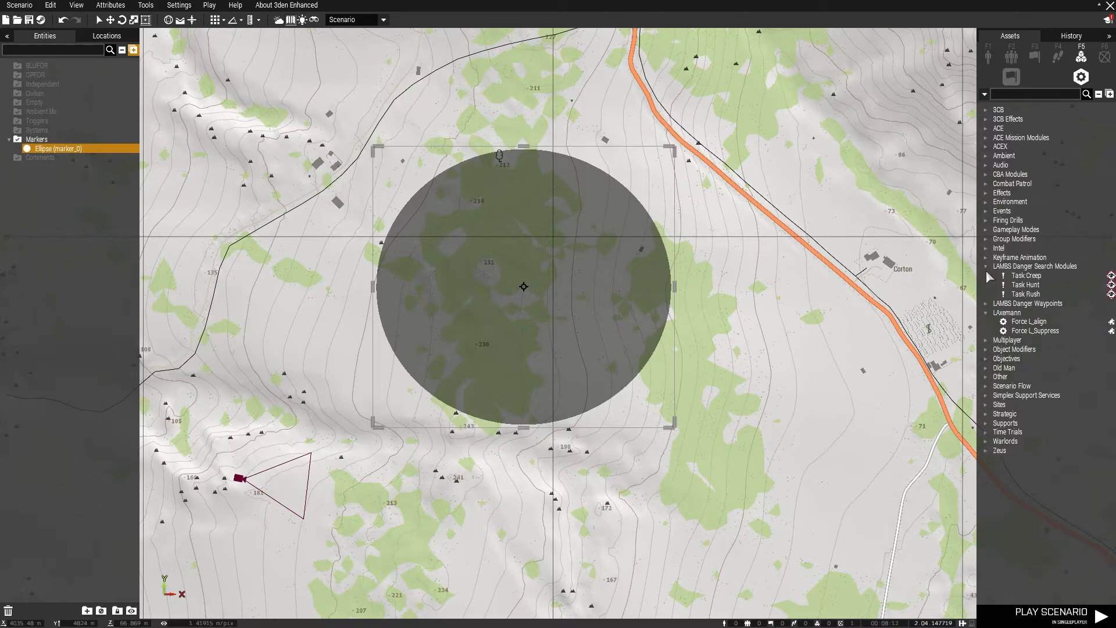
pyautogui.click(1026, 284)
pyautogui.click(595, 129)
pyautogui.scroll(-5, 599, 137)
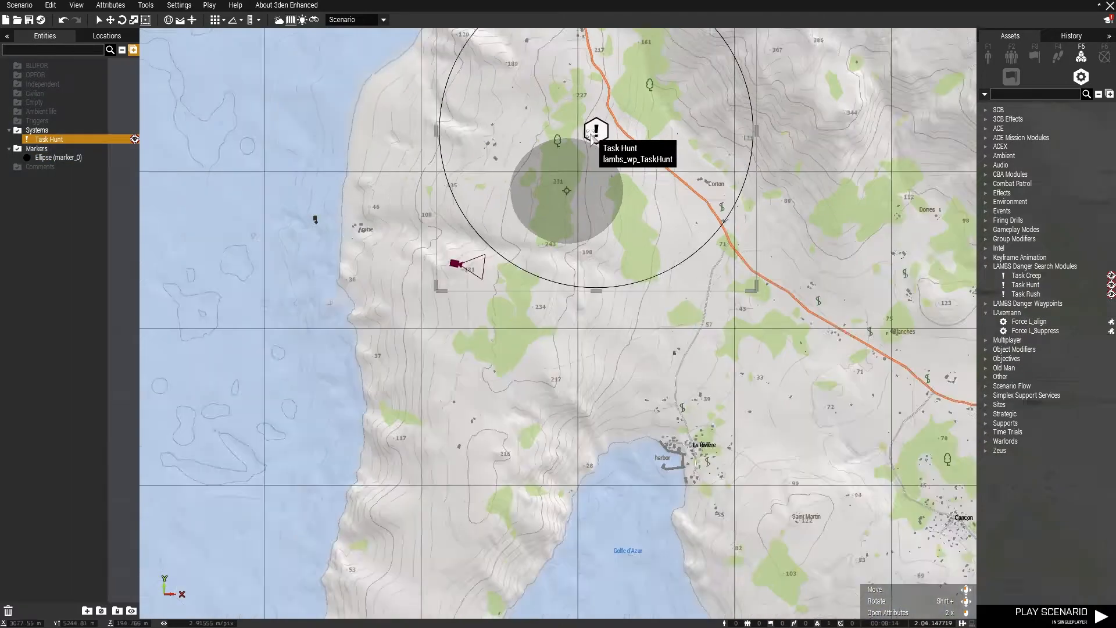
pyautogui.moveTo(601, 136); pyautogui.dragTo(725, 214)
pyautogui.moveTo(846, 210); pyautogui.dragTo(793, 210)
# Select the ellipse marker and the Task Hunt module together on the map and delete both
pyautogui.moveTo(505, 110); pyautogui.dragTo(774, 289)
pyautogui.press('Delete')
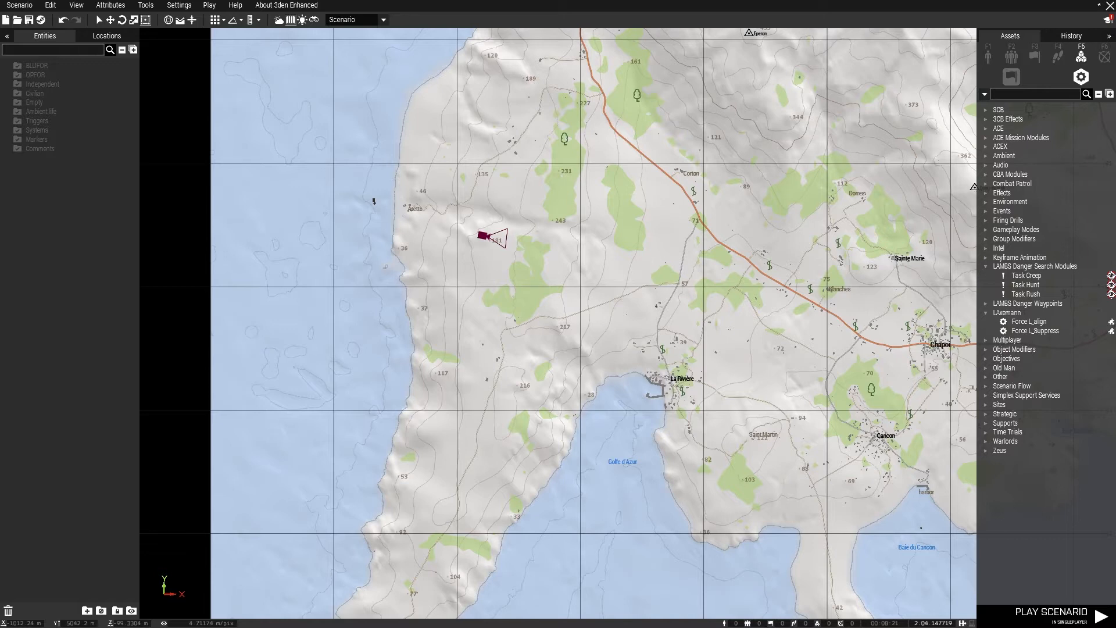
# Return to the 3D view and set the translation grid step to 32 m
pyautogui.click(224, 19)
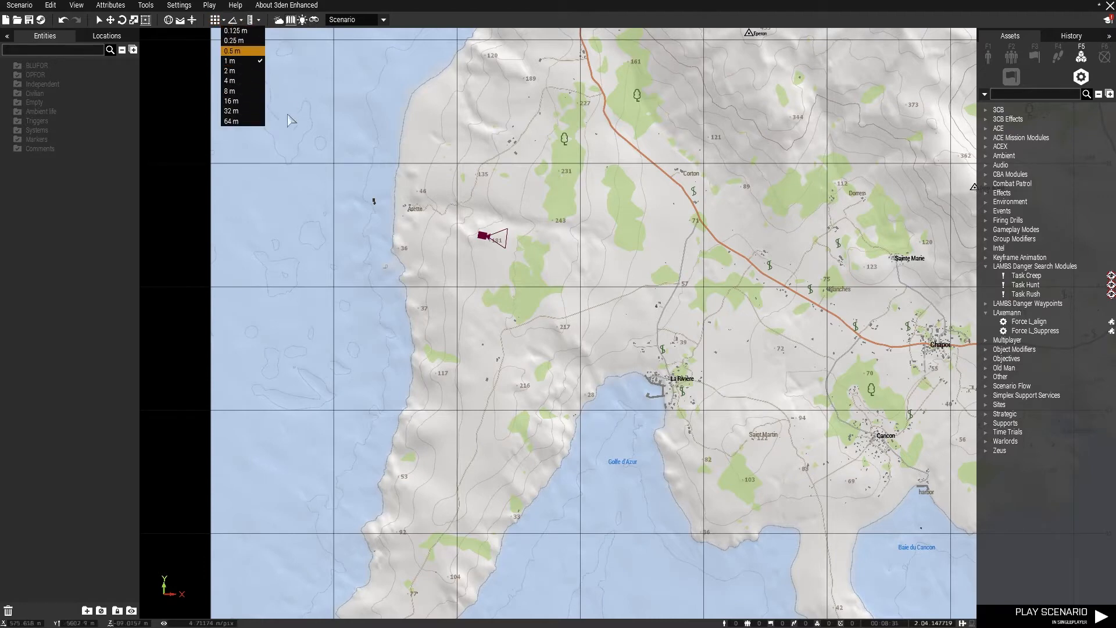
pyautogui.press('m')
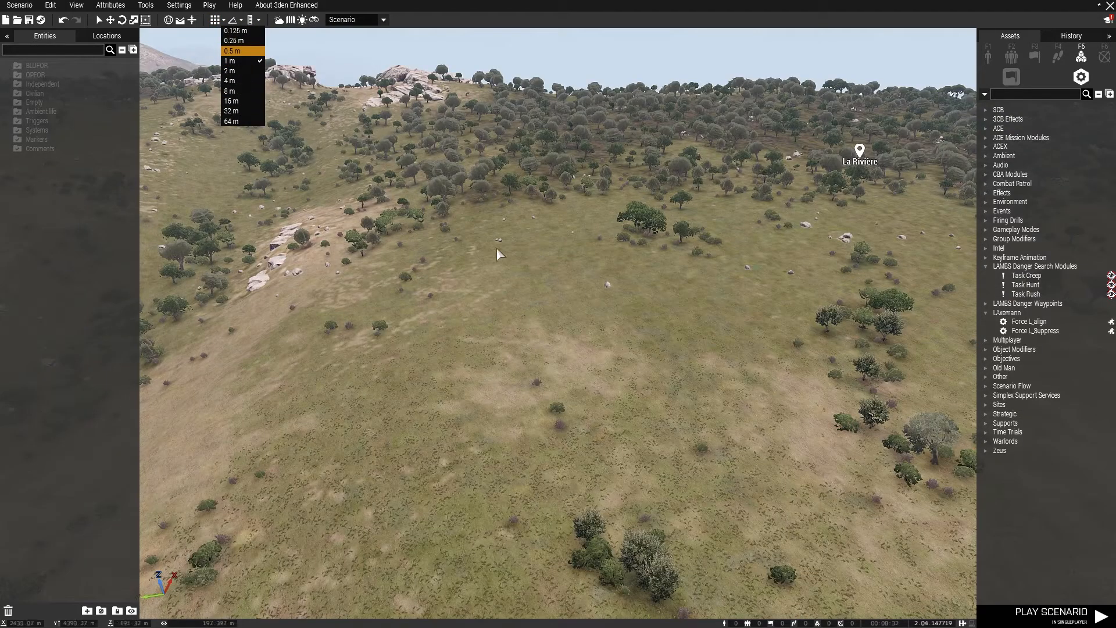
pyautogui.click(224, 21)
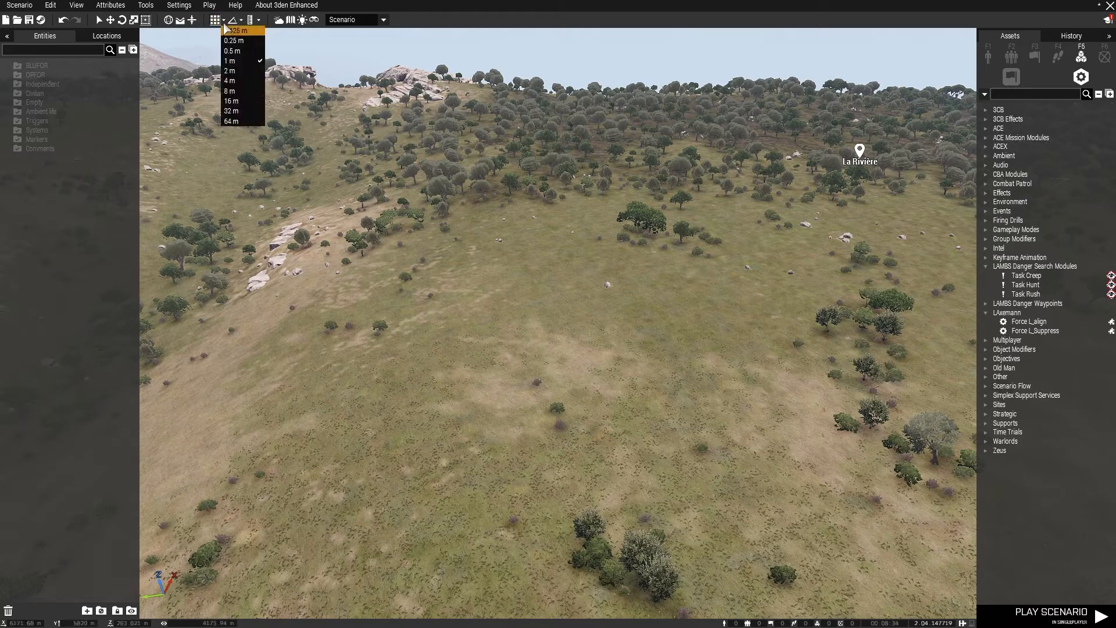
pyautogui.click(236, 112)
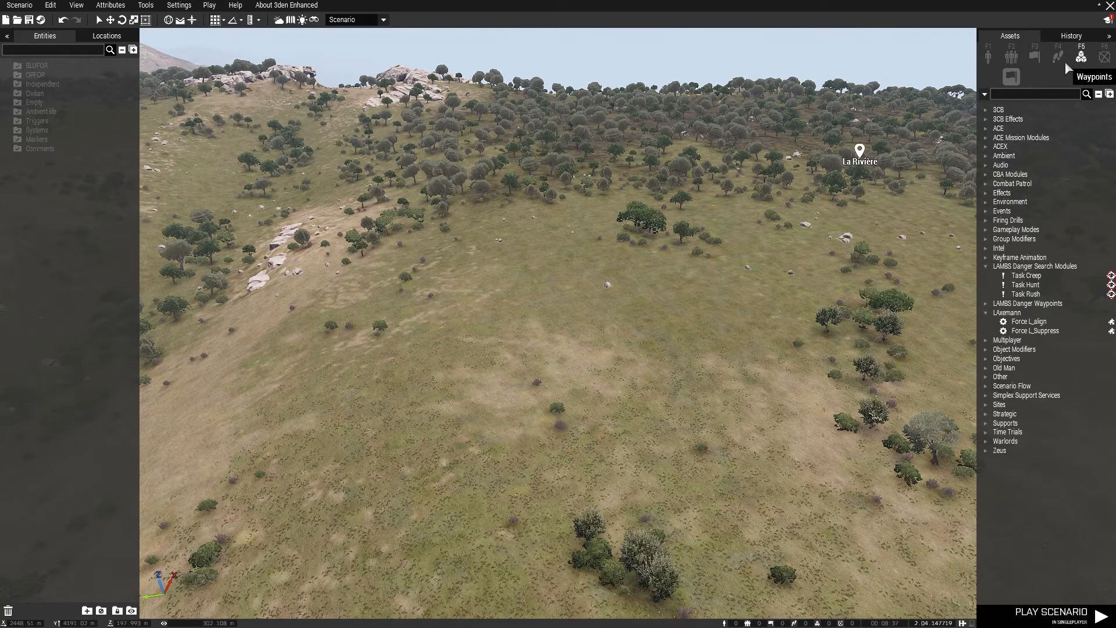
# Place a Radar (Small) from the Altis Airport props on the grassland and move it across the slope
pyautogui.press('F1')
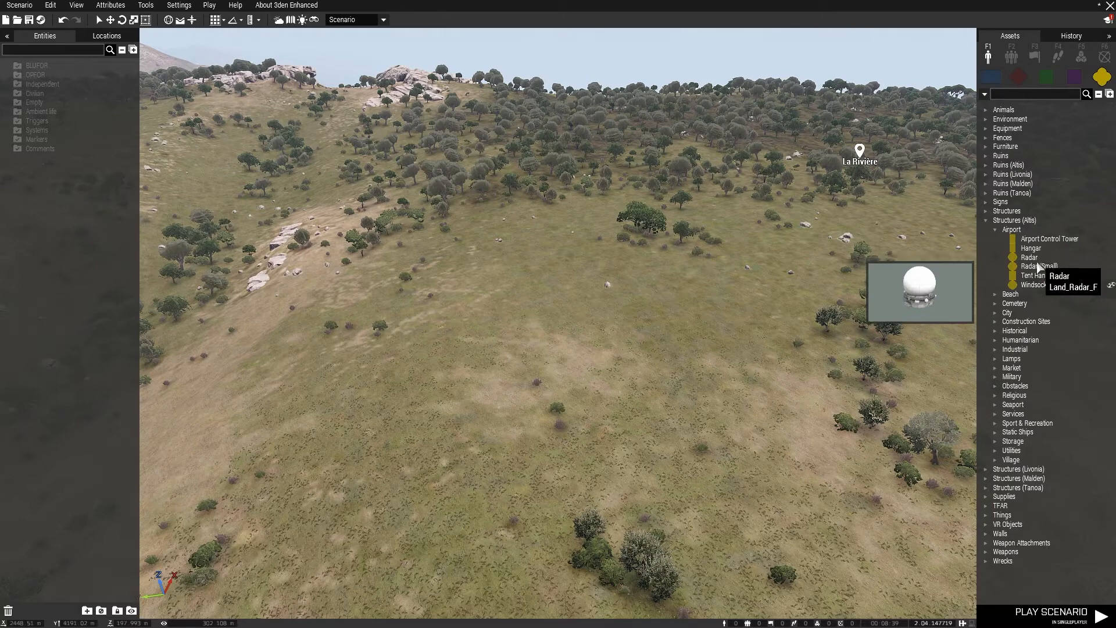
pyautogui.click(1029, 266)
pyautogui.click(569, 323)
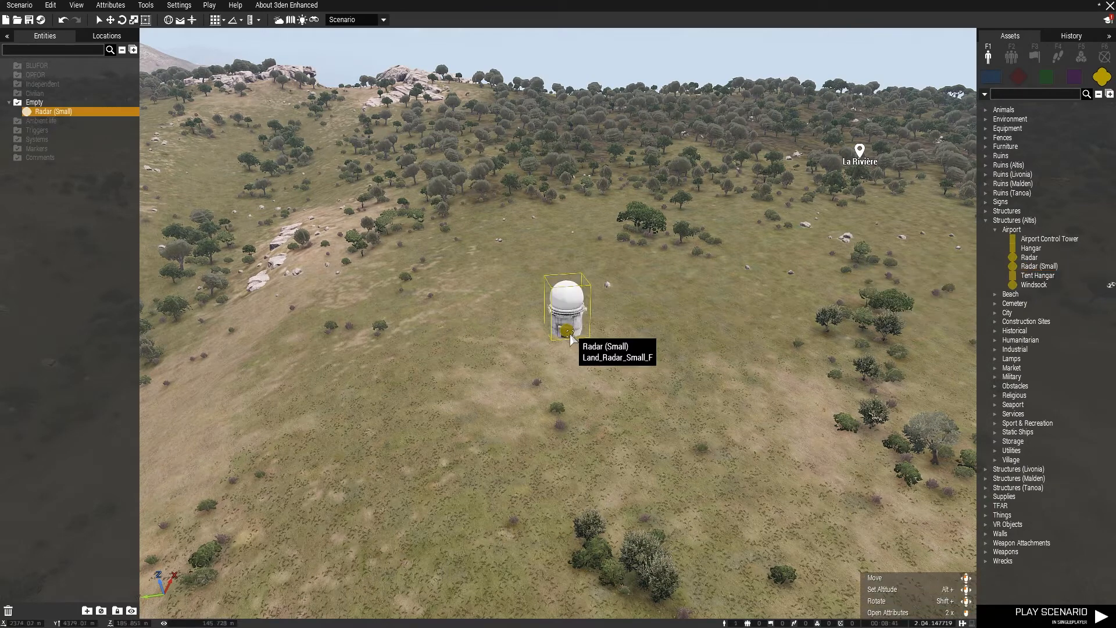
pyautogui.keyDown('shift'); pyautogui.moveTo(578, 330); pyautogui.dragTo(427, 361); pyautogui.keyUp('shift')
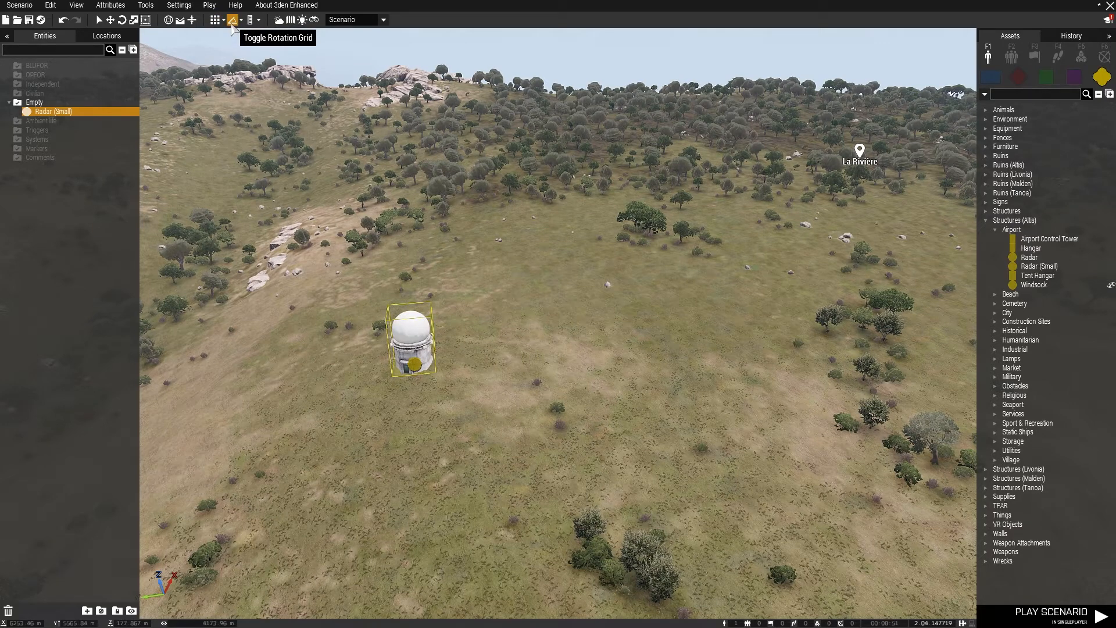
# Choose a rotation grid step and rotate the small radar about its vertical axis with the Rotation Widget
pyautogui.click(122, 19)
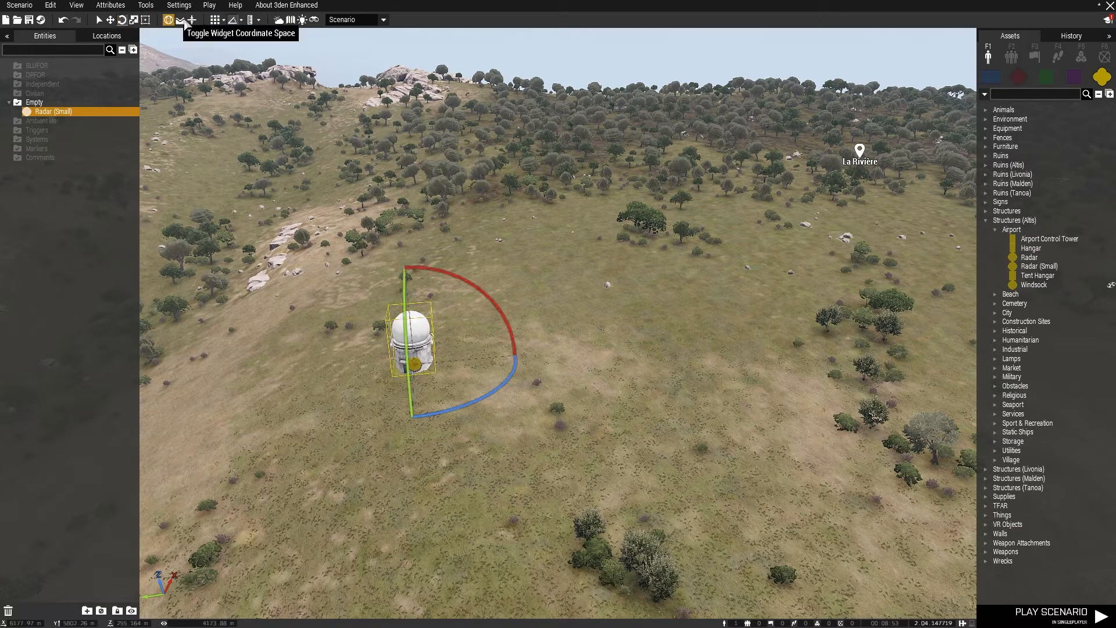
pyautogui.click(242, 21)
pyautogui.click(257, 64)
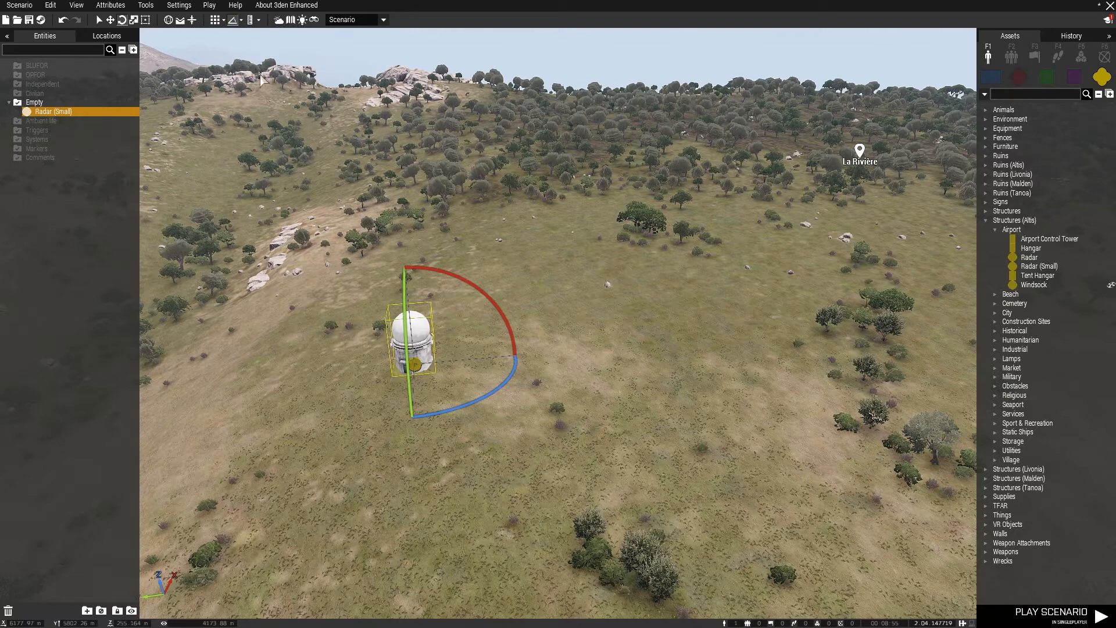
pyautogui.moveTo(466, 413); pyautogui.dragTo(498, 383)
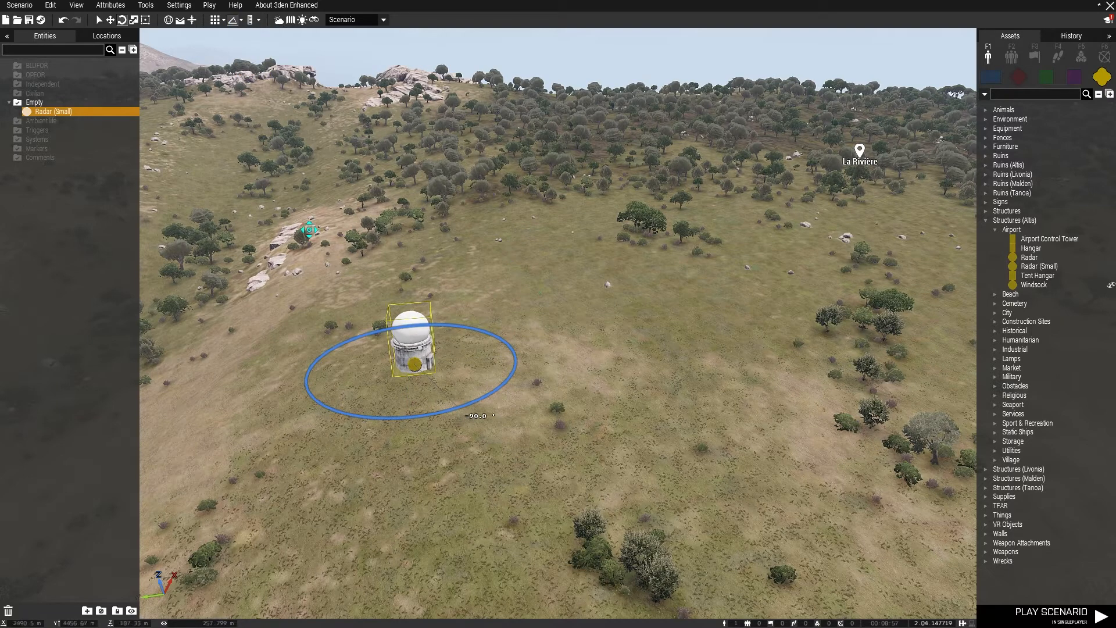
pyautogui.moveTo(401, 566); pyautogui.dragTo(401, 566)
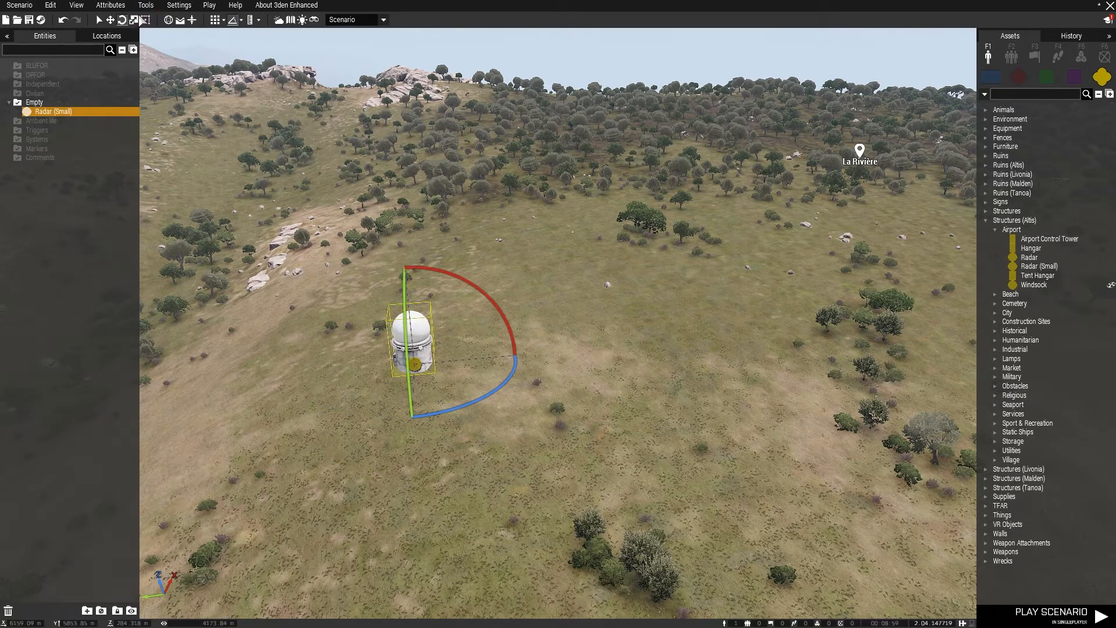
# Check the rotation grid and area scaling grid options and deselect the small radar
pyautogui.click(242, 20)
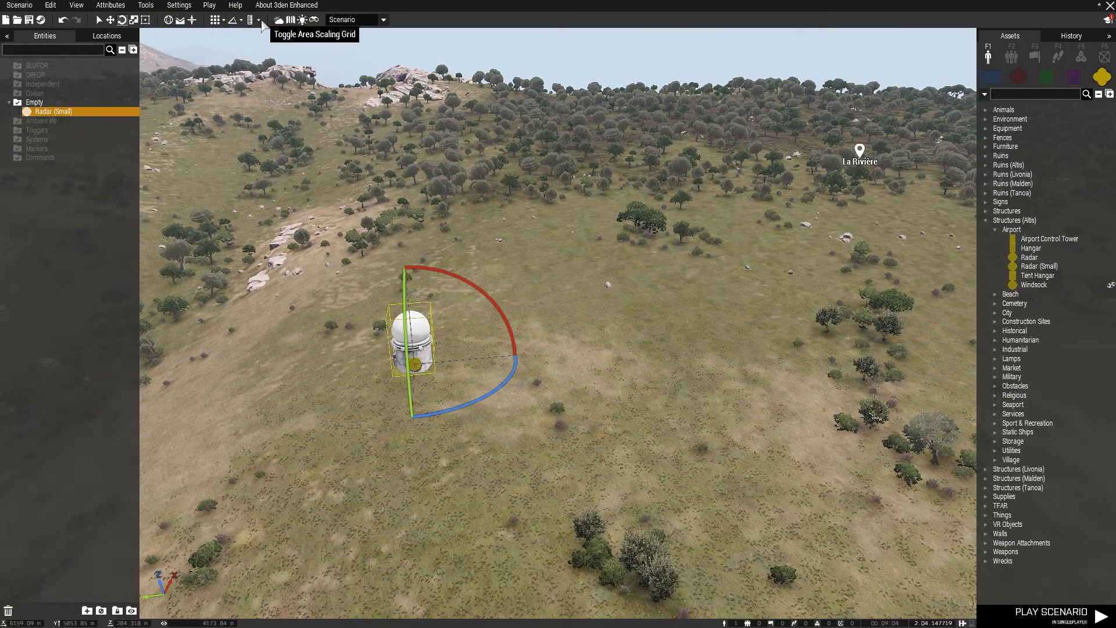
pyautogui.click(259, 20)
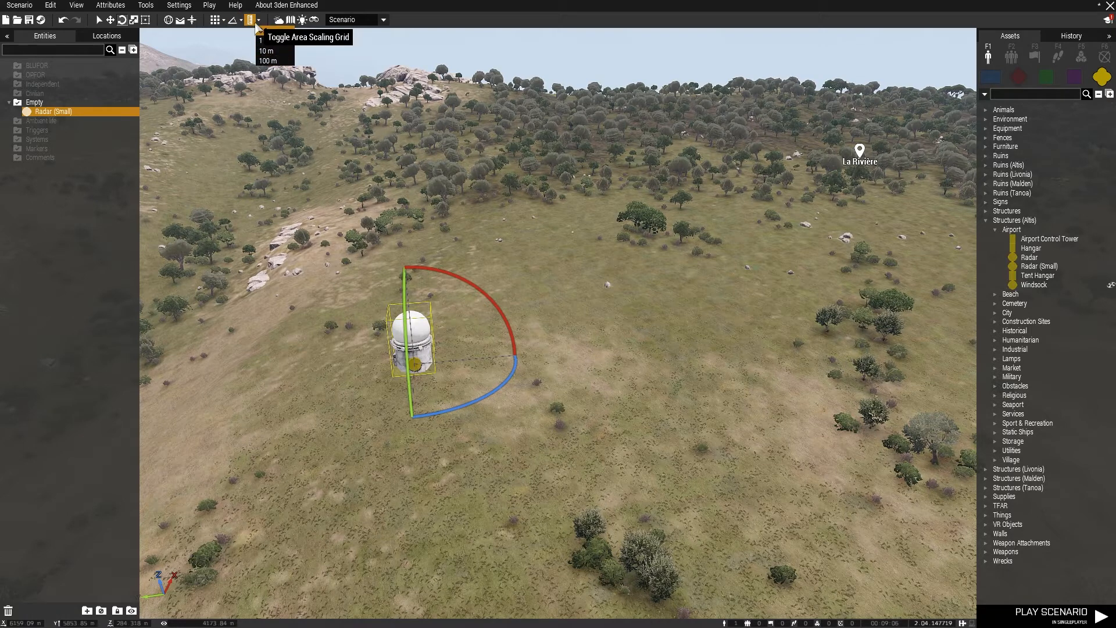
pyautogui.click(417, 78)
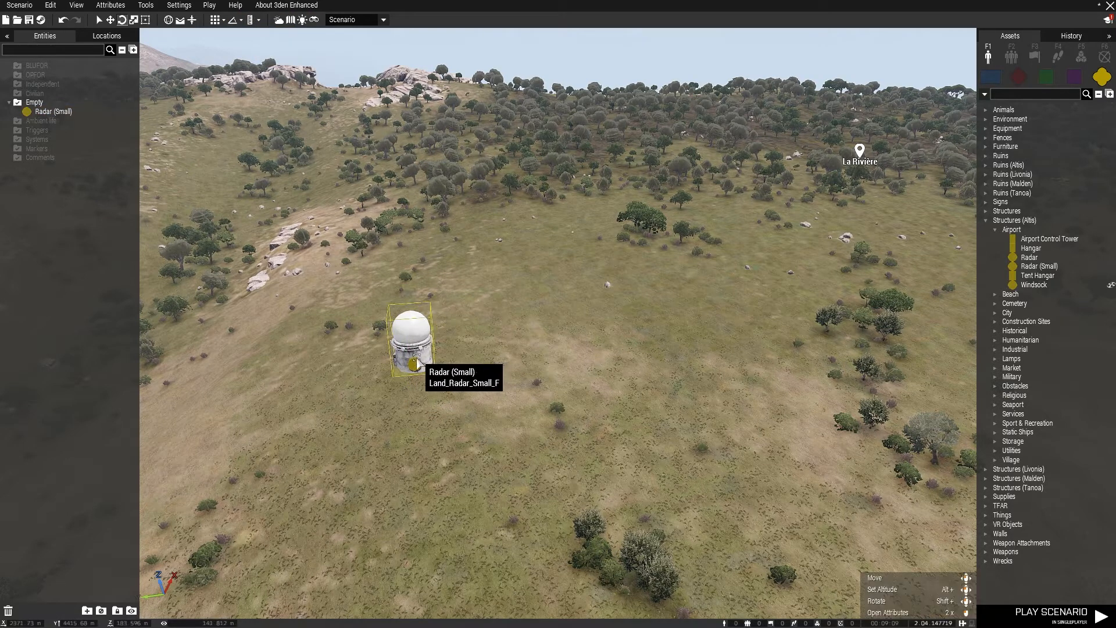
# Delete the small radar and place a new Radar (Small) on the open grassland
pyautogui.click(417, 351)
pyautogui.press('Delete')
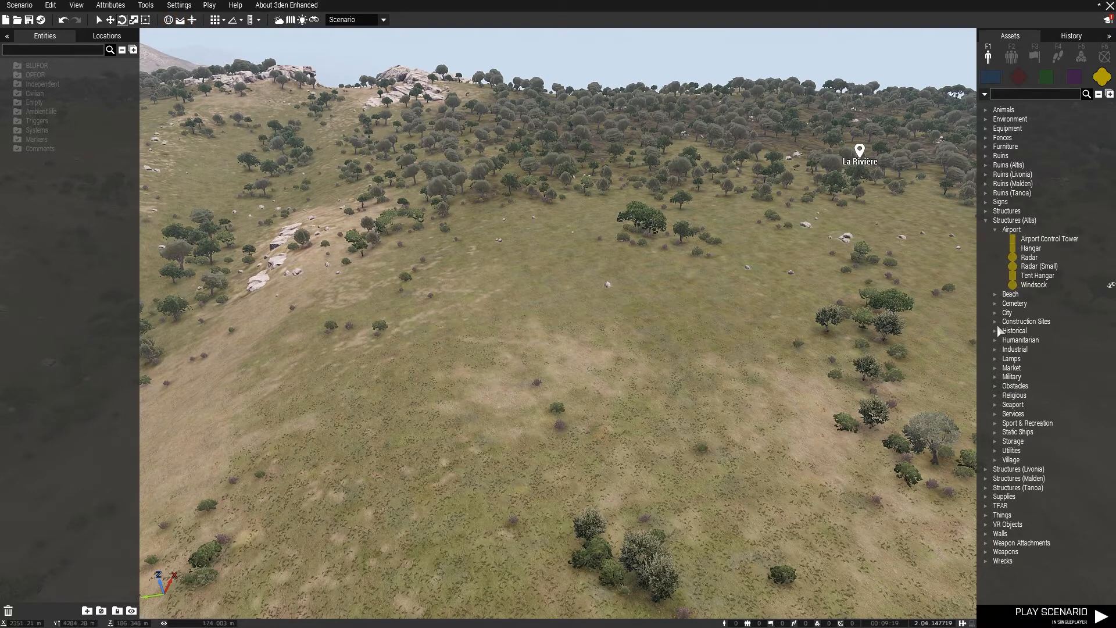
pyautogui.click(1035, 269)
pyautogui.click(541, 309)
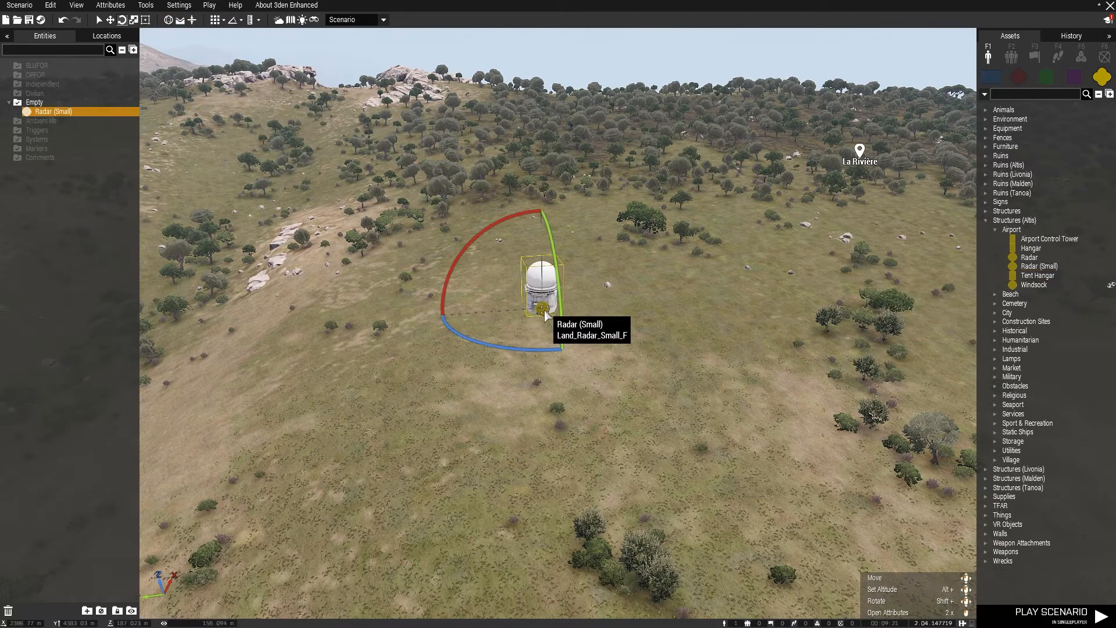
# Move the new small radar across the grassland, hide its transformation widget and move it freely back upslope
pyautogui.moveTo(541, 310); pyautogui.dragTo(465, 357)
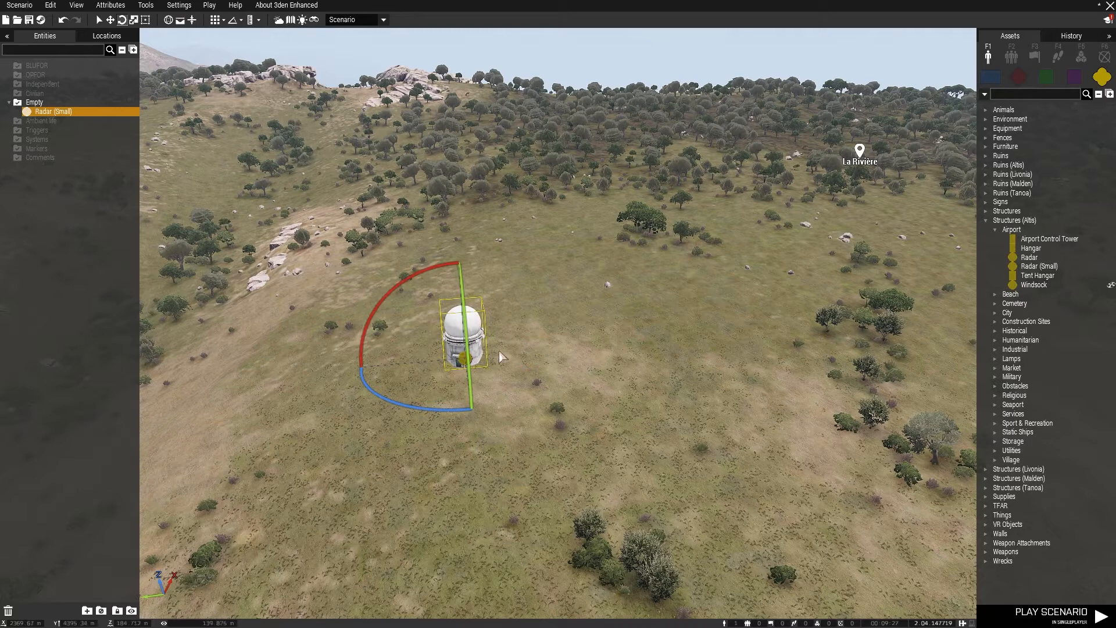
pyautogui.click(97, 20)
pyautogui.moveTo(471, 356); pyautogui.dragTo(548, 283)
pyautogui.scroll(3, 526, 344)
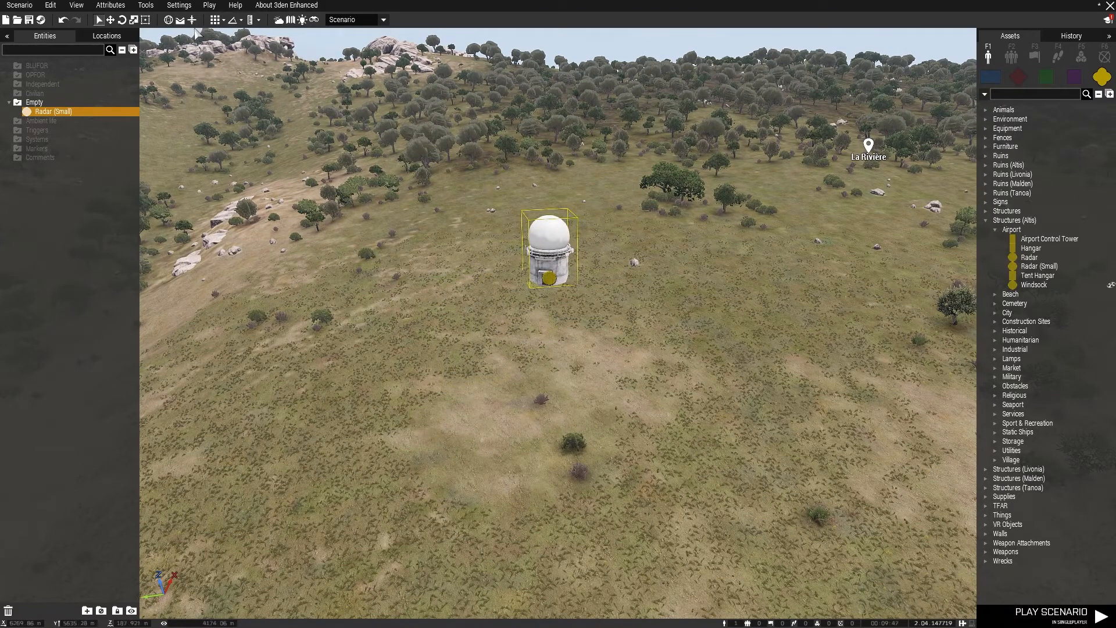
pyautogui.scroll(3, 618, 308)
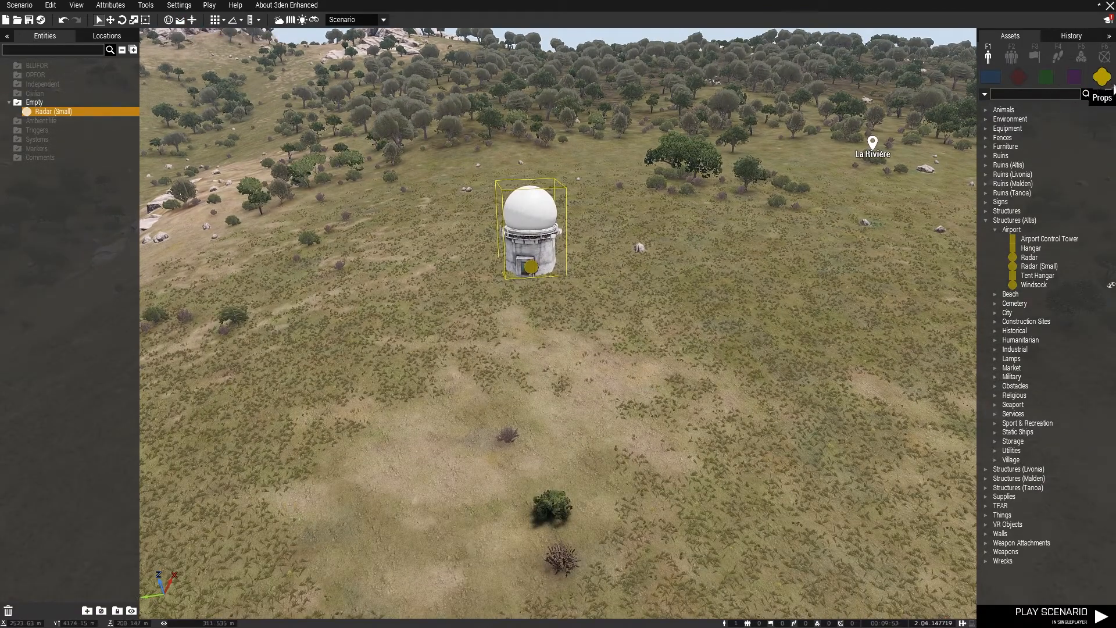
# Search the props for "table" and place a Camping Table on the grassland in front of the small radar
pyautogui.click(1034, 91)
pyautogui.write('table')
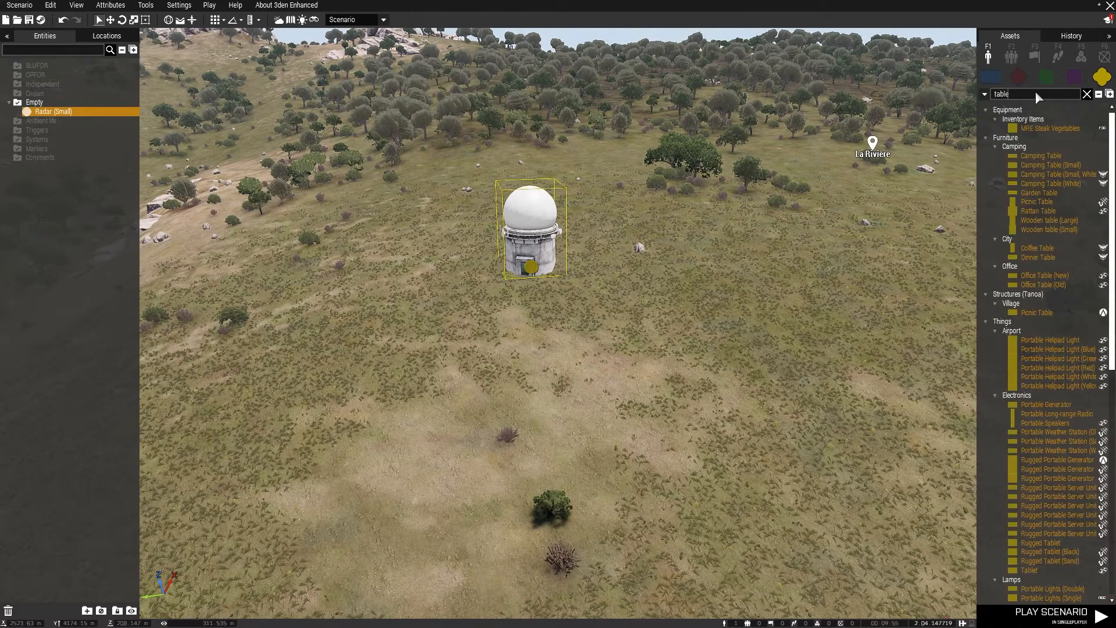
pyautogui.click(1026, 155)
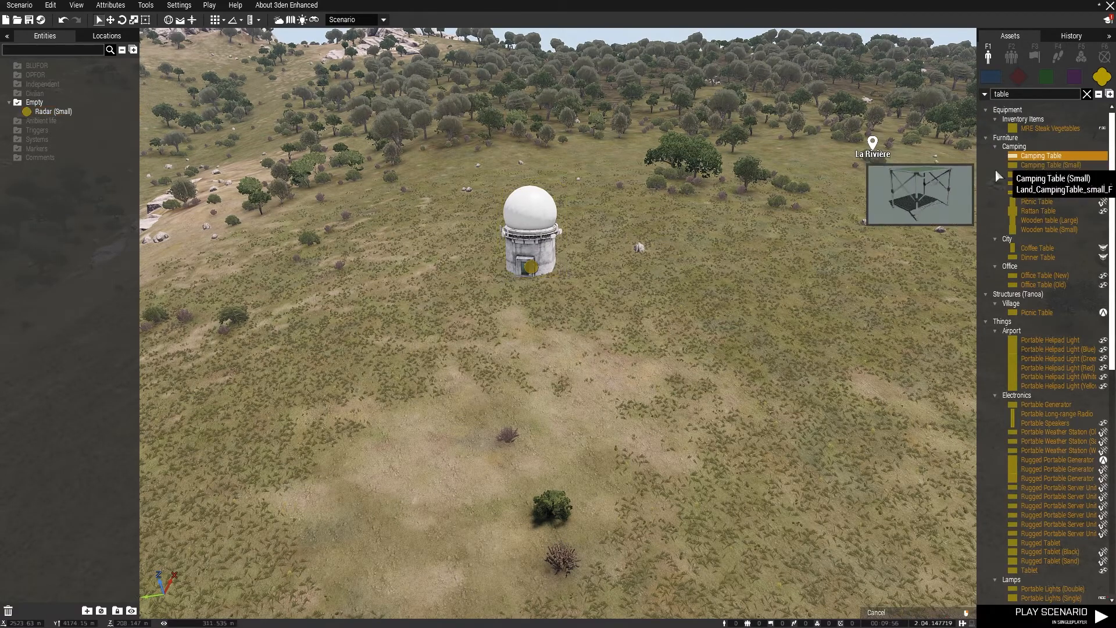
pyautogui.click(372, 372)
pyautogui.scroll(6, 372, 370)
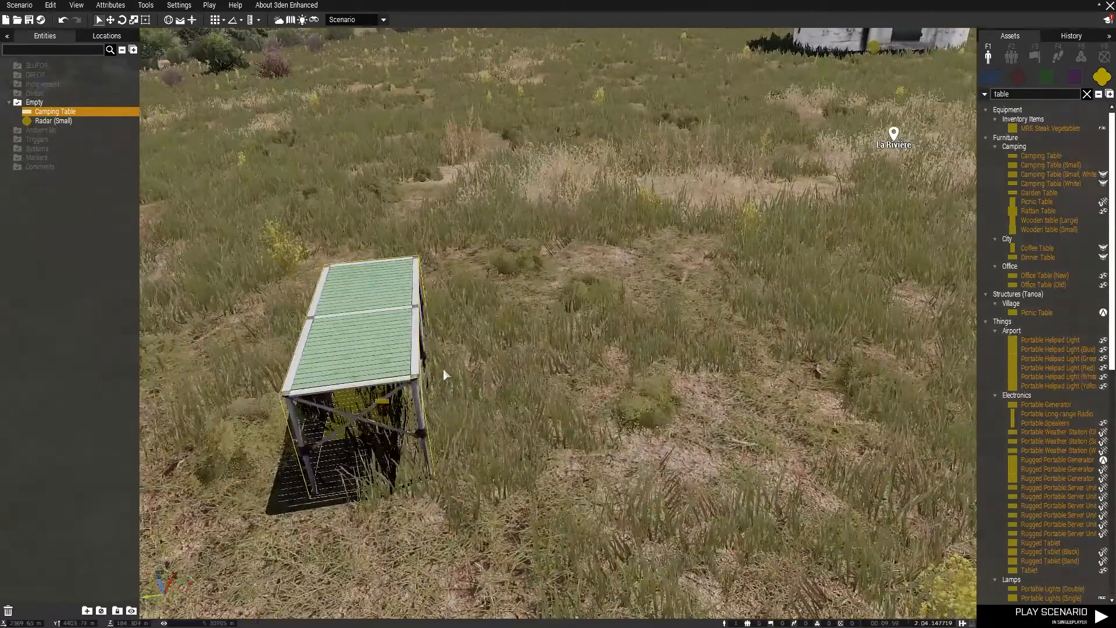
pyautogui.press('a')
pyautogui.moveTo(443, 369); pyautogui.dragTo(688, 293, button='right')
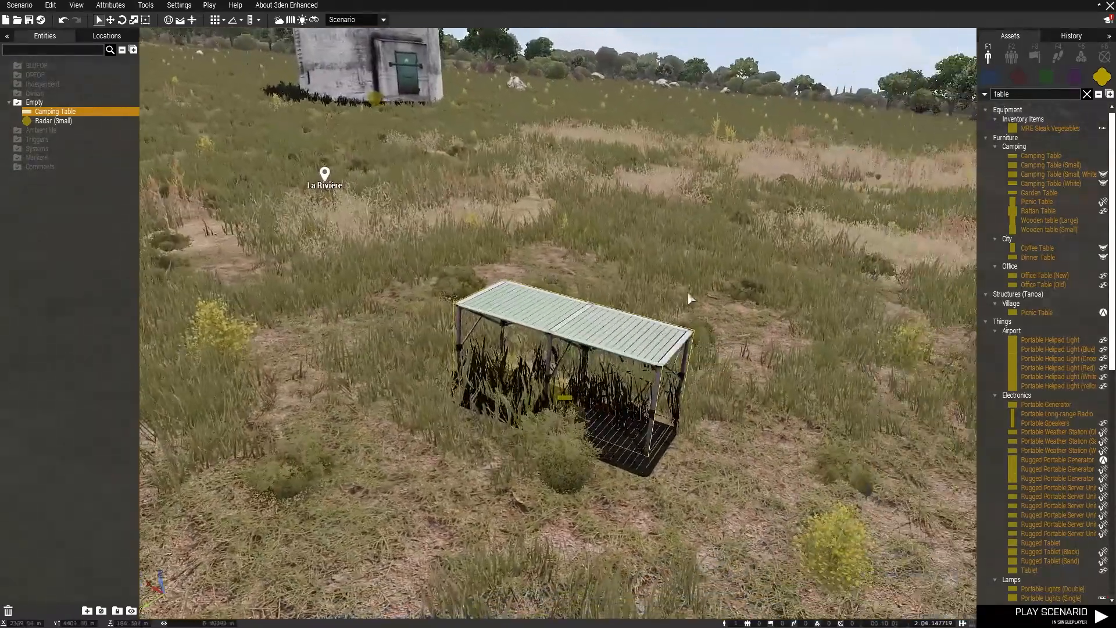
# Search the props for "leaf" and place a Leaflet (Old) on top of the camping table
pyautogui.moveTo(1040, 96); pyautogui.dragTo(932, 104)
pyautogui.press('BackSpace')
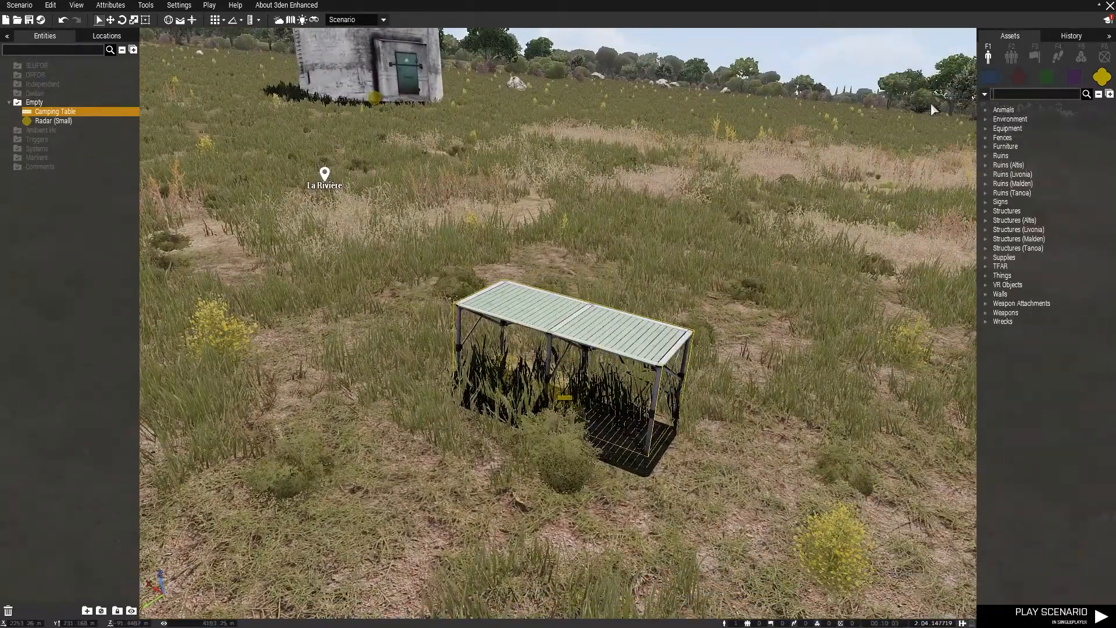
pyautogui.write('leaf')
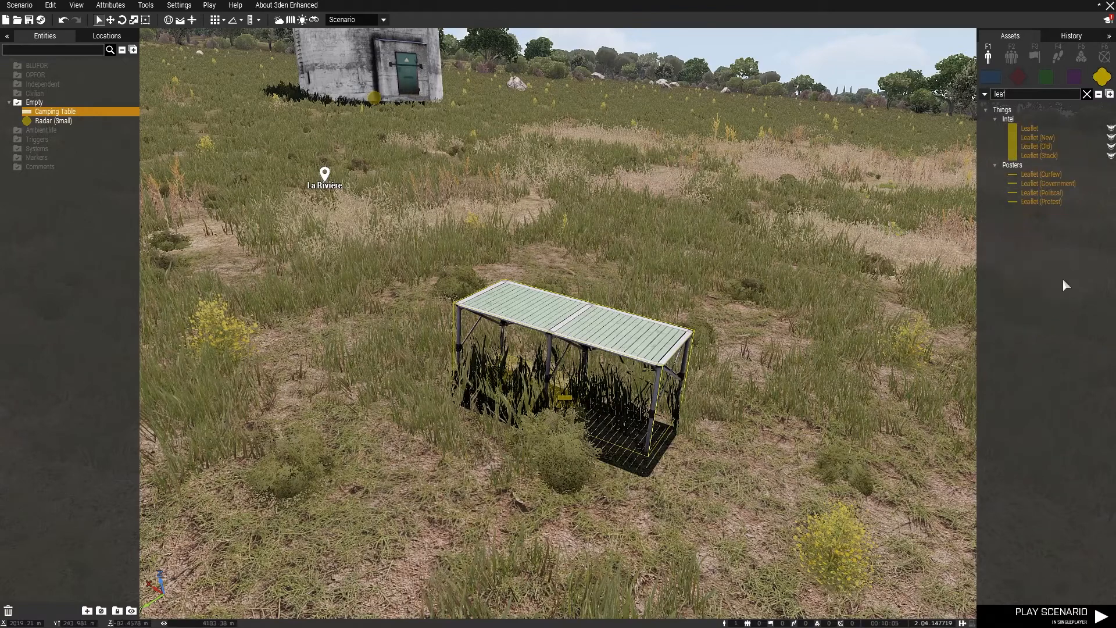
pyautogui.moveTo(1045, 155)
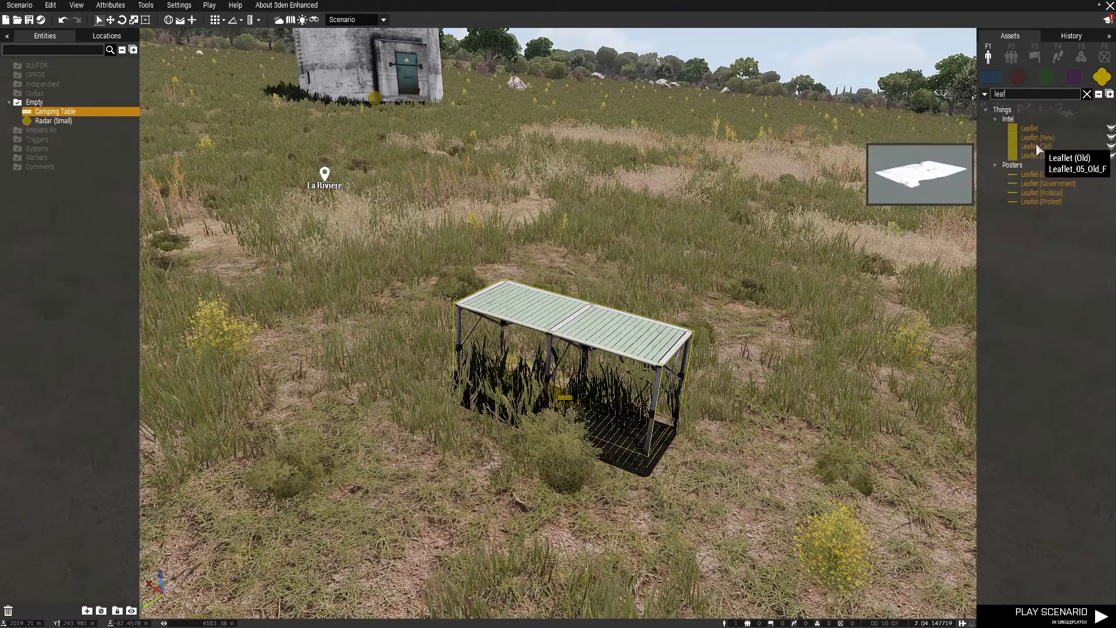
pyautogui.click(1036, 146)
pyautogui.click(573, 321)
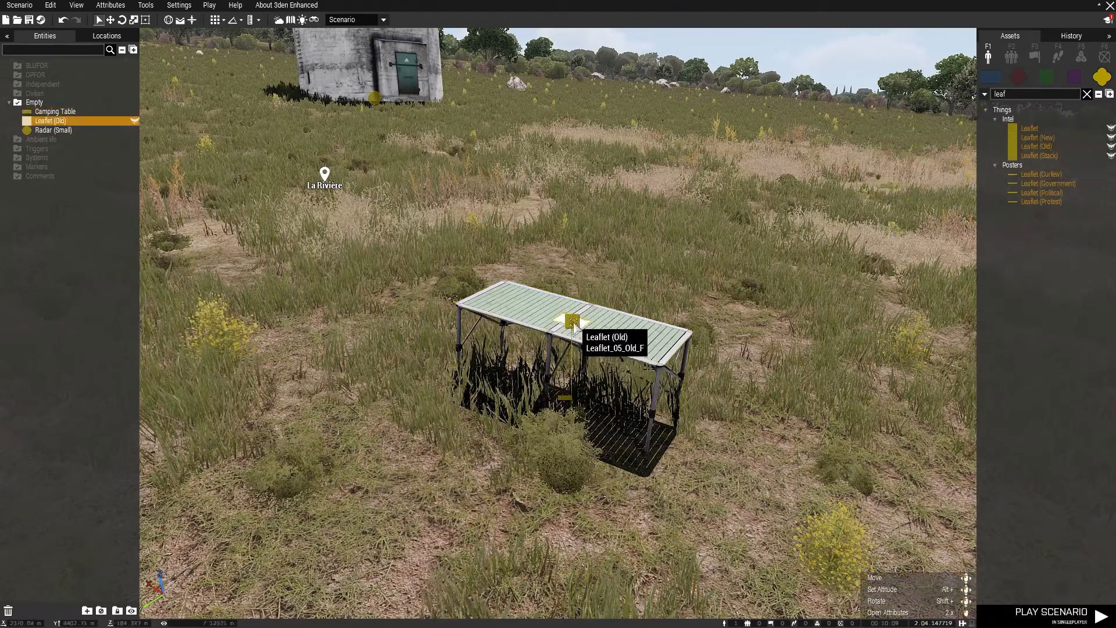
pyautogui.keyDown('alt'); pyautogui.moveTo(577, 264); pyautogui.dragTo(576, 308); pyautogui.keyUp('alt')
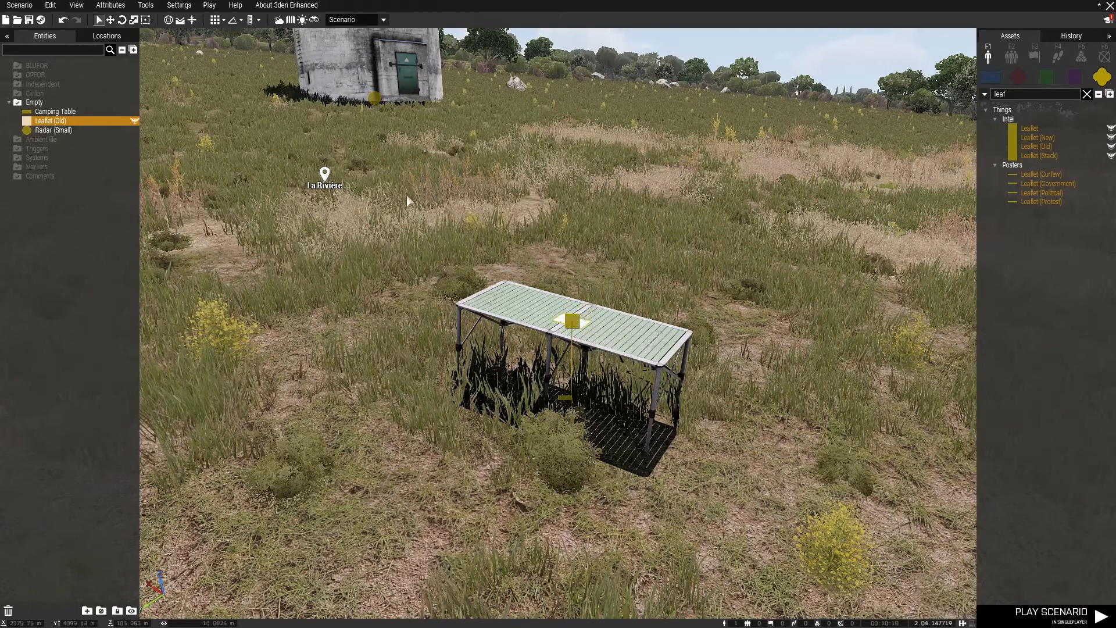
pyautogui.moveTo(777, 507); pyautogui.dragTo(780, 515)
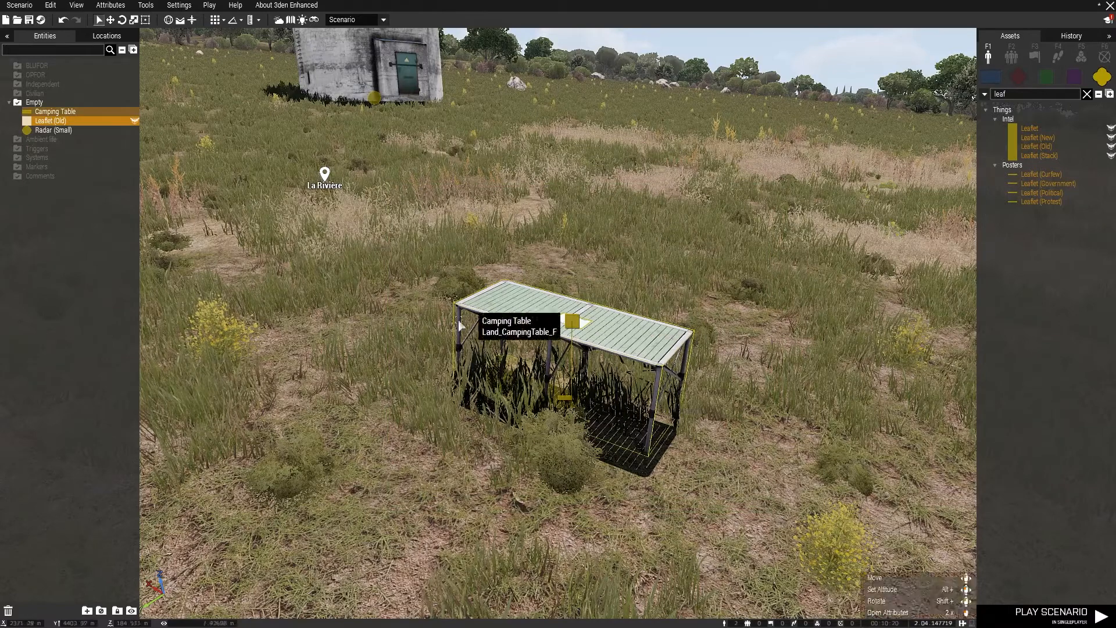
# Delete the camping table and the leaflet, and toggle the widget coordinate space
pyautogui.press('Delete')
pyautogui.click(170, 23)
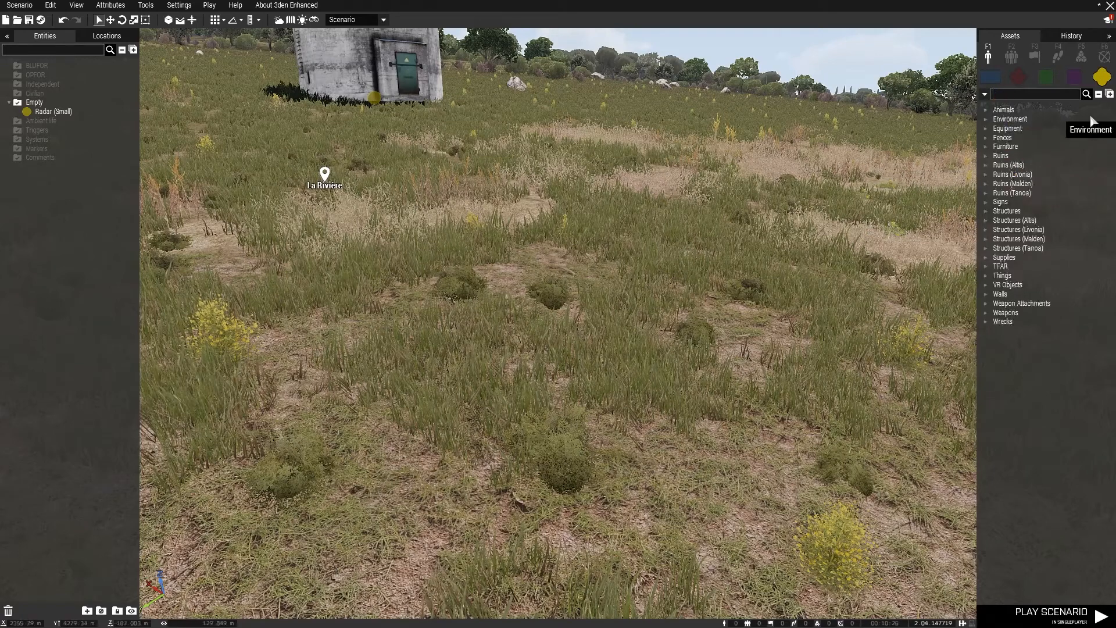
# Search the props for "table", place a new Camping Table on the grassland and activate its rotation widget
pyautogui.write('ble')
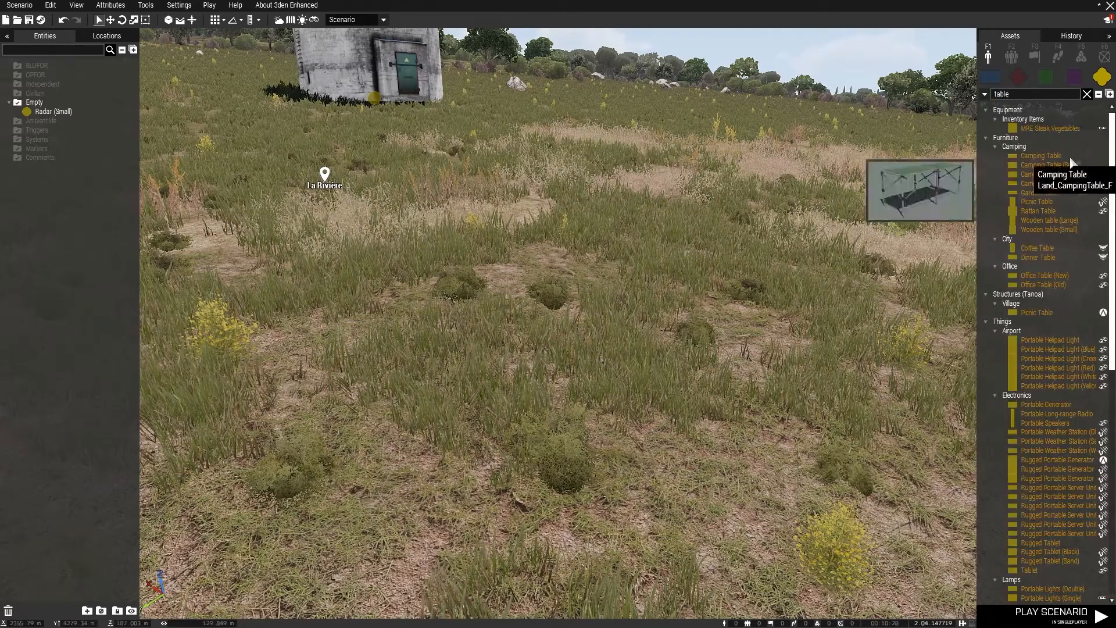
pyautogui.click(1040, 156)
pyautogui.click(539, 323)
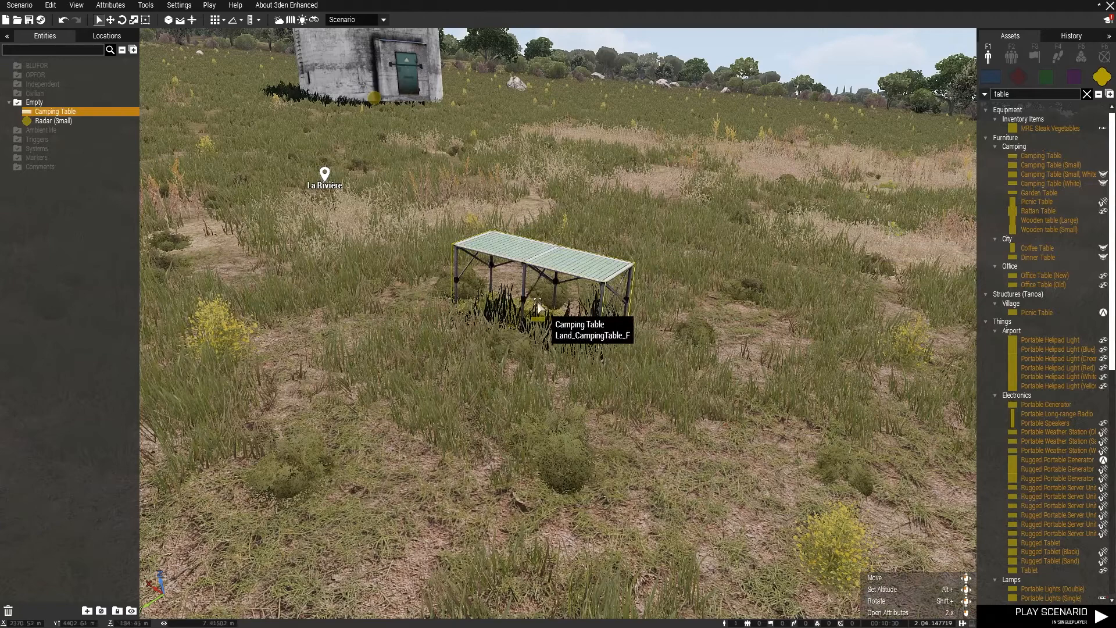
pyautogui.click(122, 20)
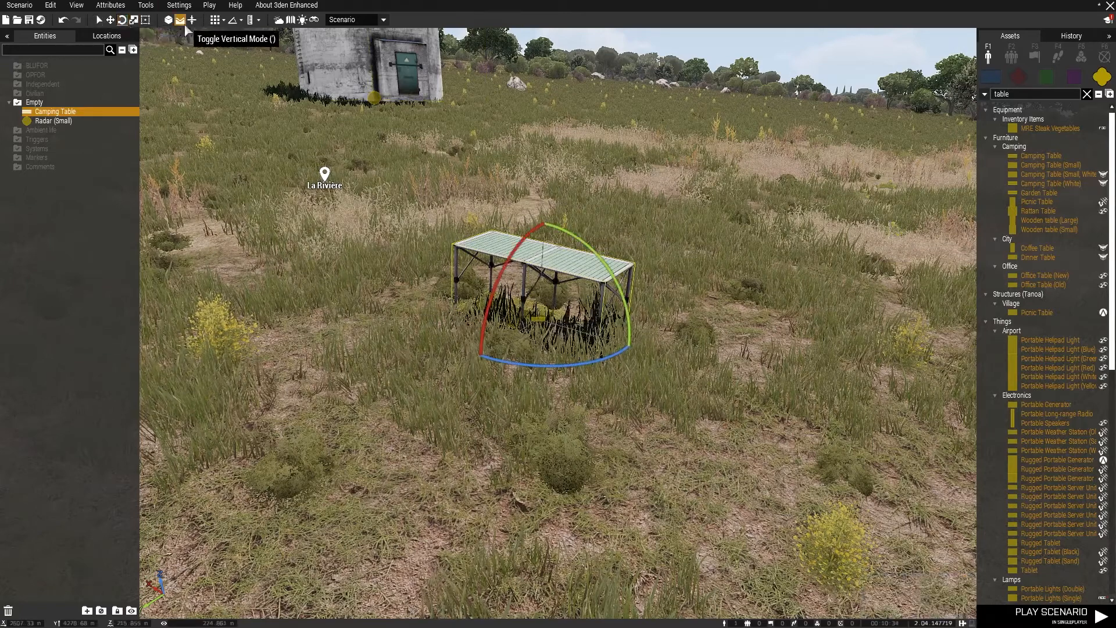
# Toggle the widget coordinate space back and forth and rotate the camping table slightly with the rotation widget
pyautogui.click(168, 20)
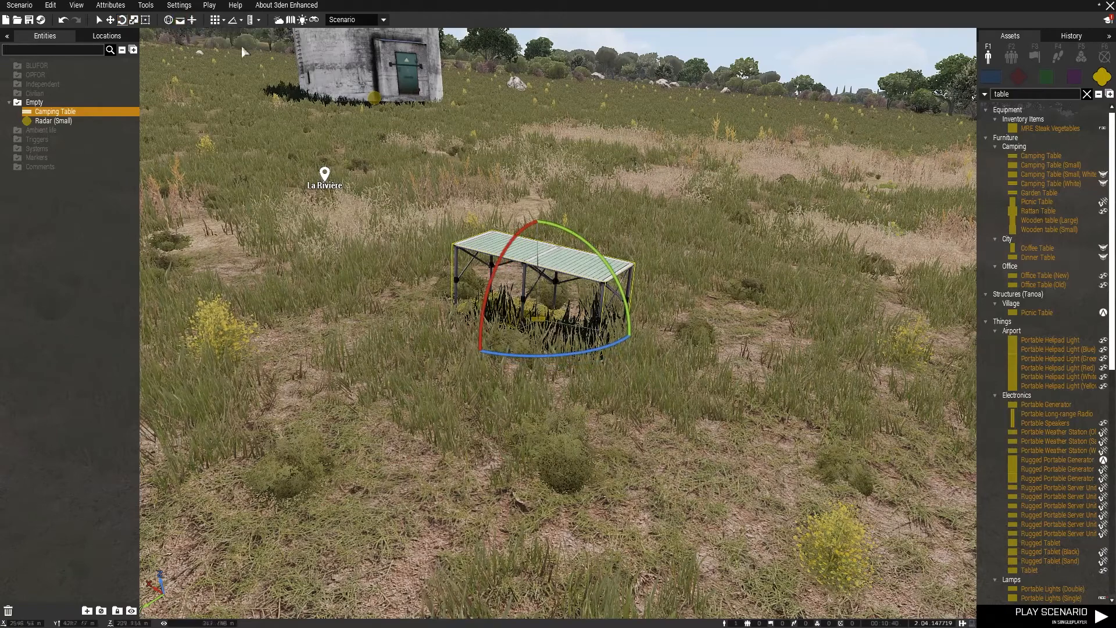
pyautogui.click(168, 20)
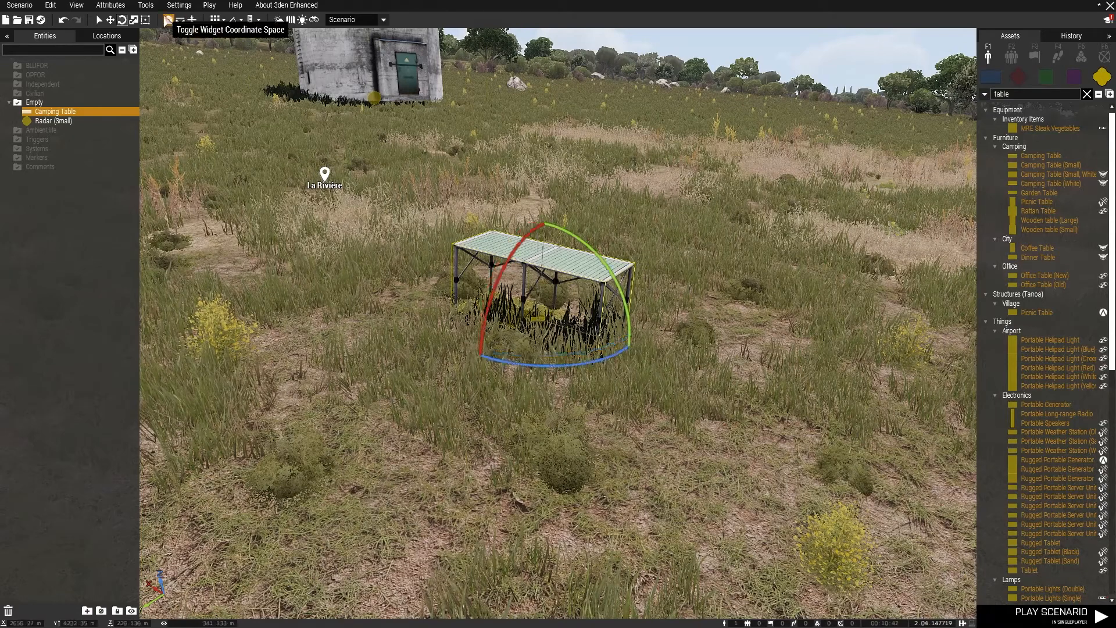
pyautogui.moveTo(615, 278); pyautogui.dragTo(591, 264)
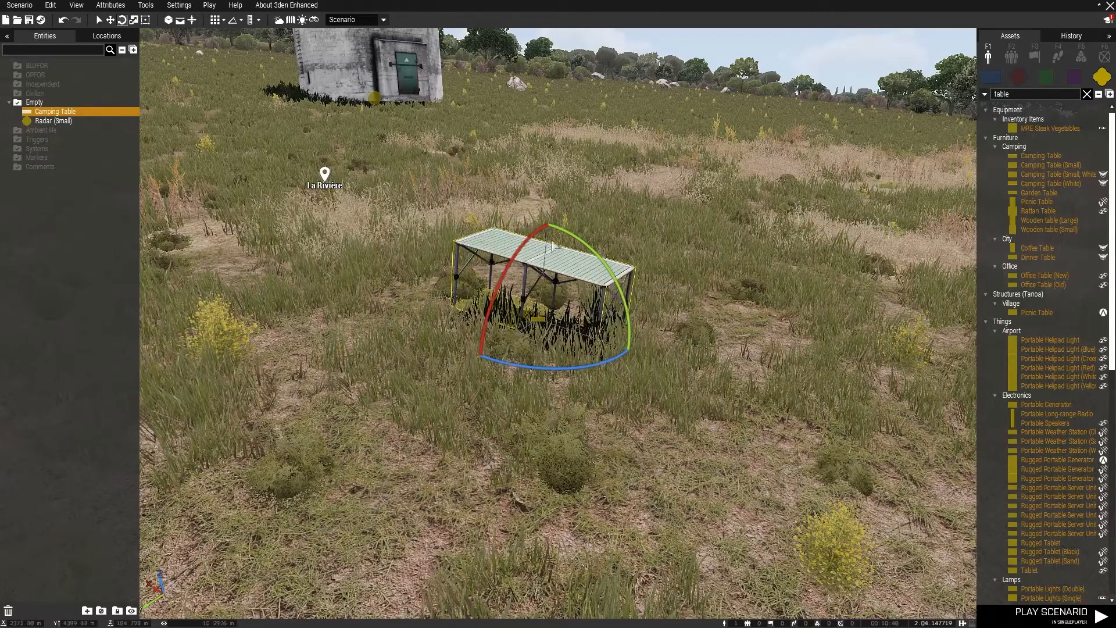
# Delete the camping table and the small radar, and toggle the widget coordinate space back
pyautogui.press('Delete')
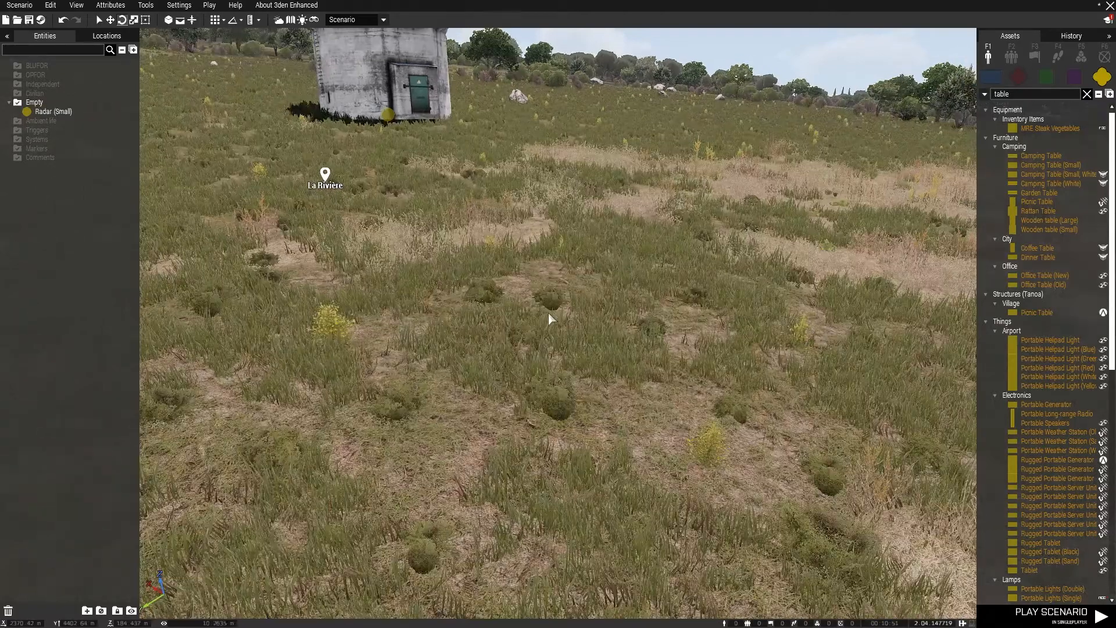
pyautogui.scroll(-3, 548, 313)
pyautogui.click(168, 21)
pyautogui.click(181, 21)
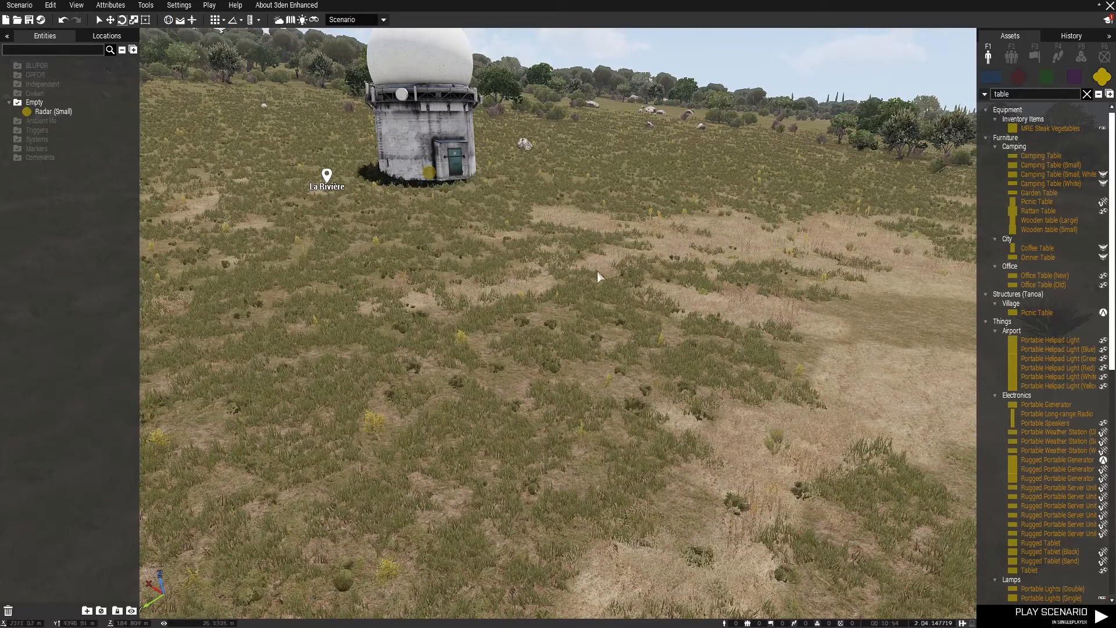
pyautogui.click(424, 176)
pyautogui.press('Delete')
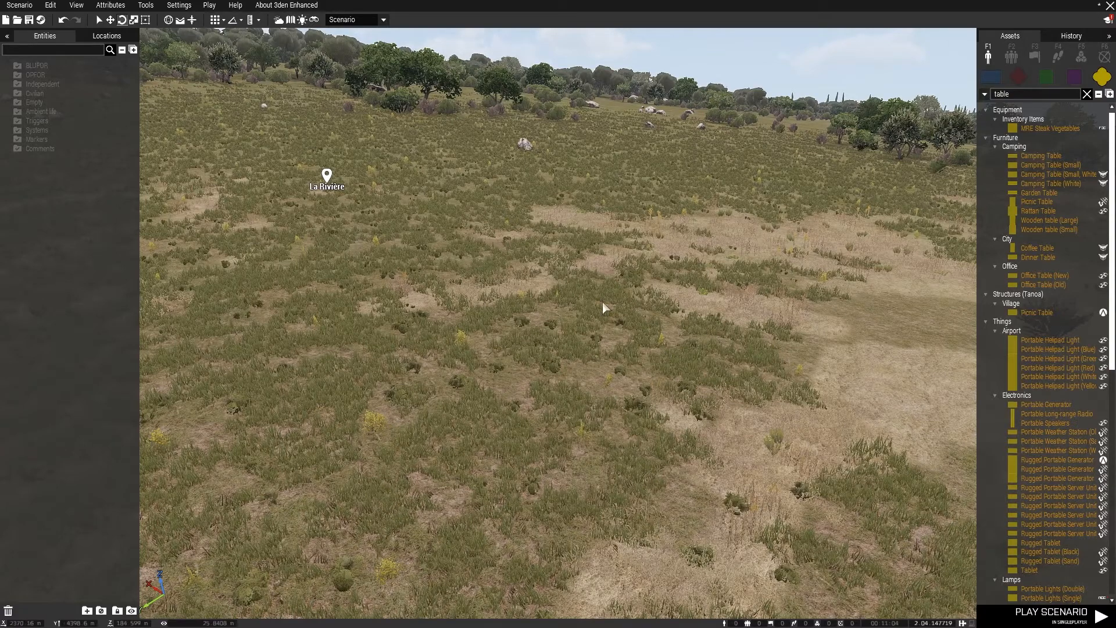
pyautogui.moveTo(719, 270)
pyautogui.mouseDown(button='right')
pyautogui.moveTo(657, 257)
pyautogui.moveTo(557, 261)
pyautogui.moveTo(746, 256)
pyautogui.moveTo(710, 263)
pyautogui.moveTo(654, 232)
pyautogui.moveTo(652, 210)
pyautogui.moveTo(686, 280)
pyautogui.moveTo(745, 260)
pyautogui.moveTo(736, 242)
pyautogui.mouseUp(button='right')
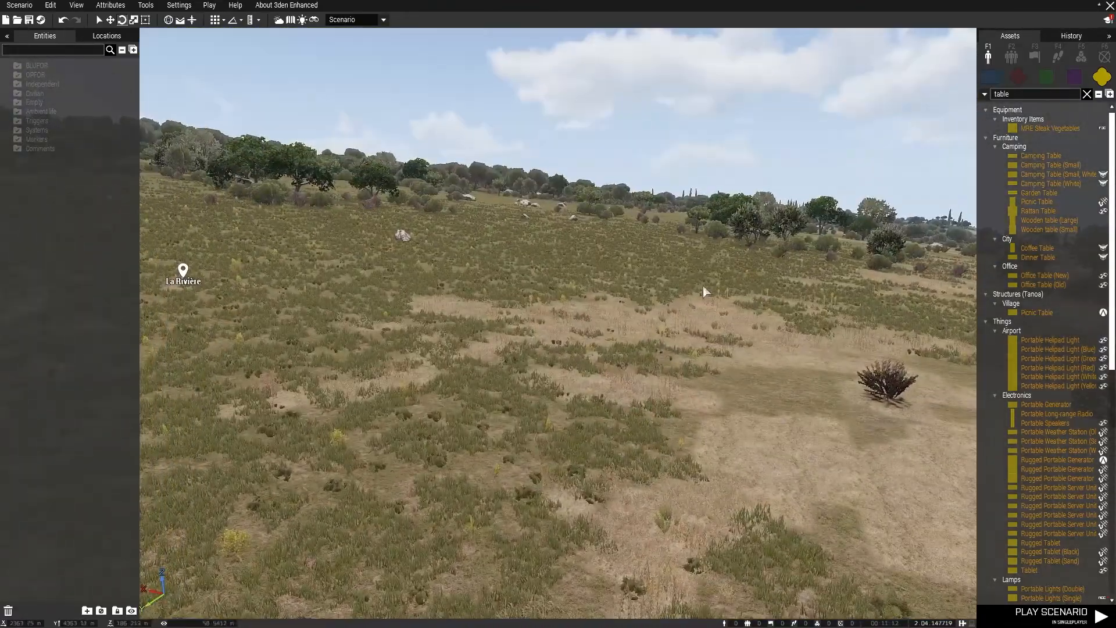
pyautogui.press('q')
pyautogui.press('w')
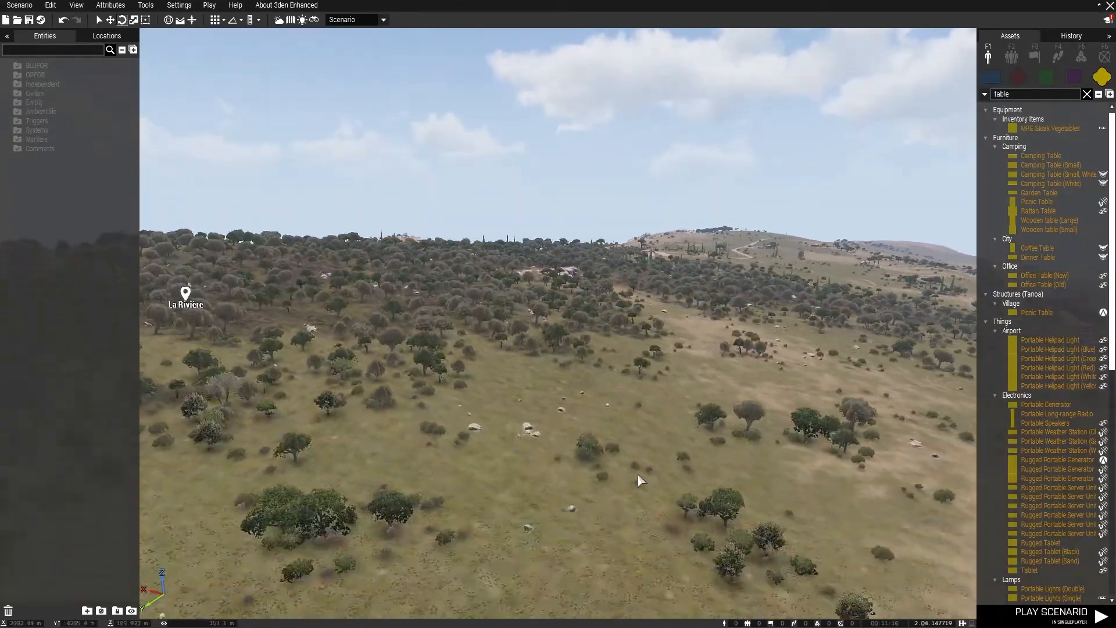
pyautogui.press('w')
pyautogui.press('w')
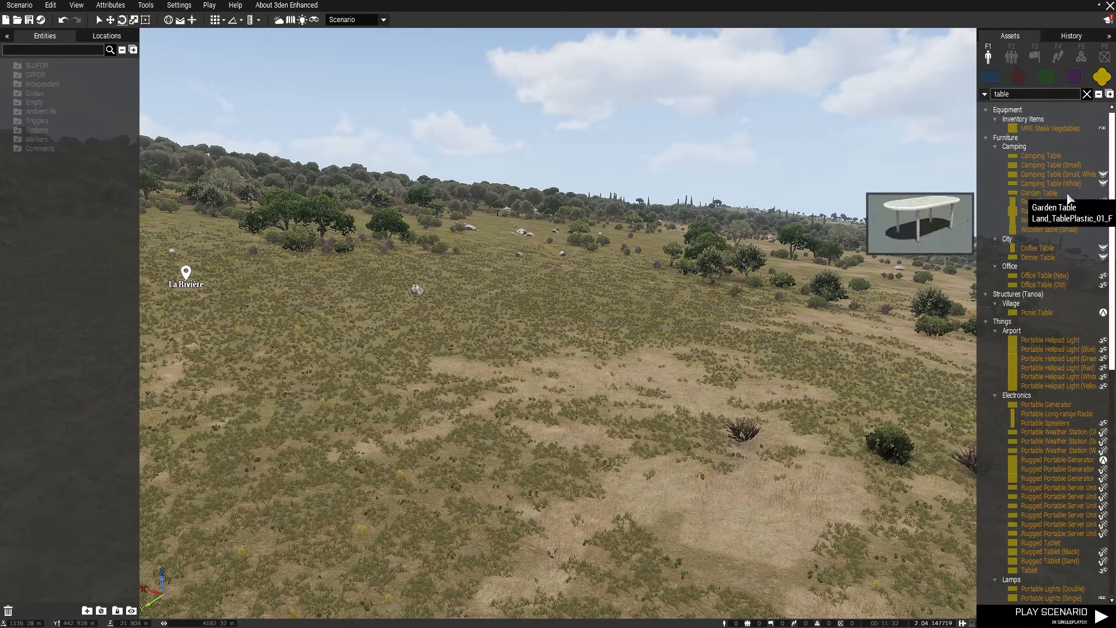
# Clear the asset search and place a Rabbit from the terrestrial animals on the grassland
pyautogui.click(1038, 193)
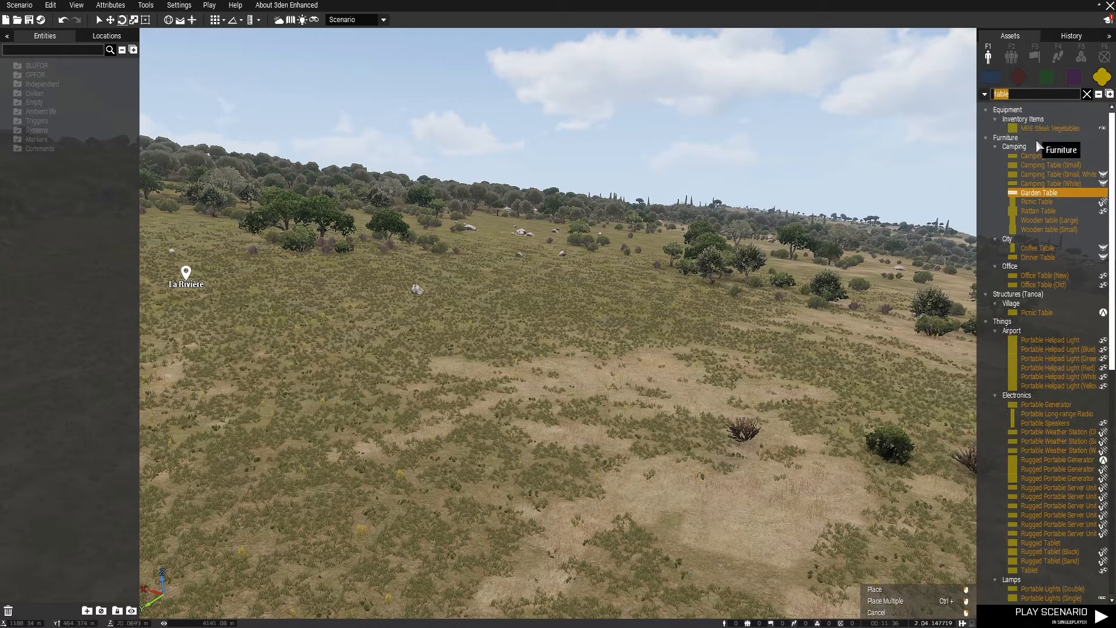
pyautogui.press('BackSpace')
pyautogui.click(985, 110)
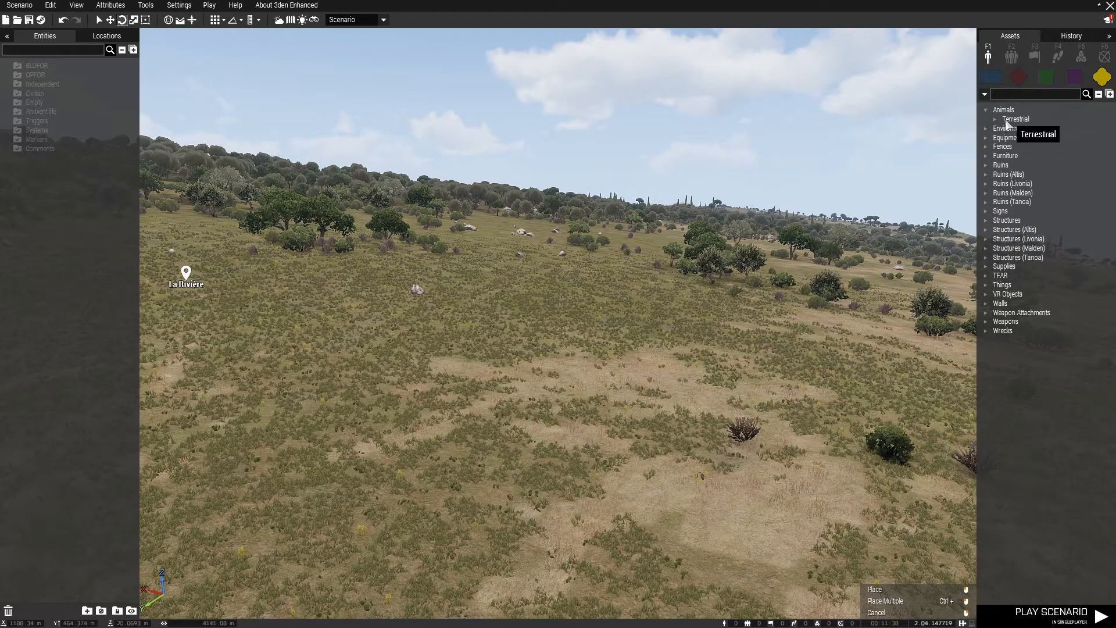
pyautogui.click(996, 119)
pyautogui.click(1029, 128)
pyautogui.click(561, 406)
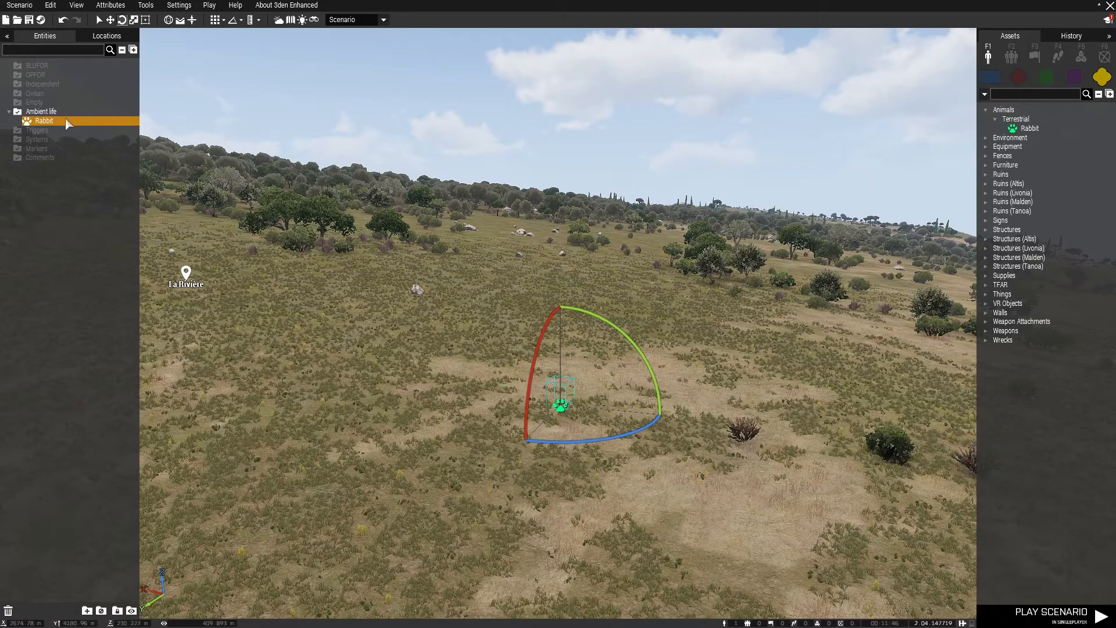
# Open the rabbit's attributes, close them without changes and delete the rabbit
pyautogui.click(578, 446)
pyautogui.scroll(6, 570, 401)
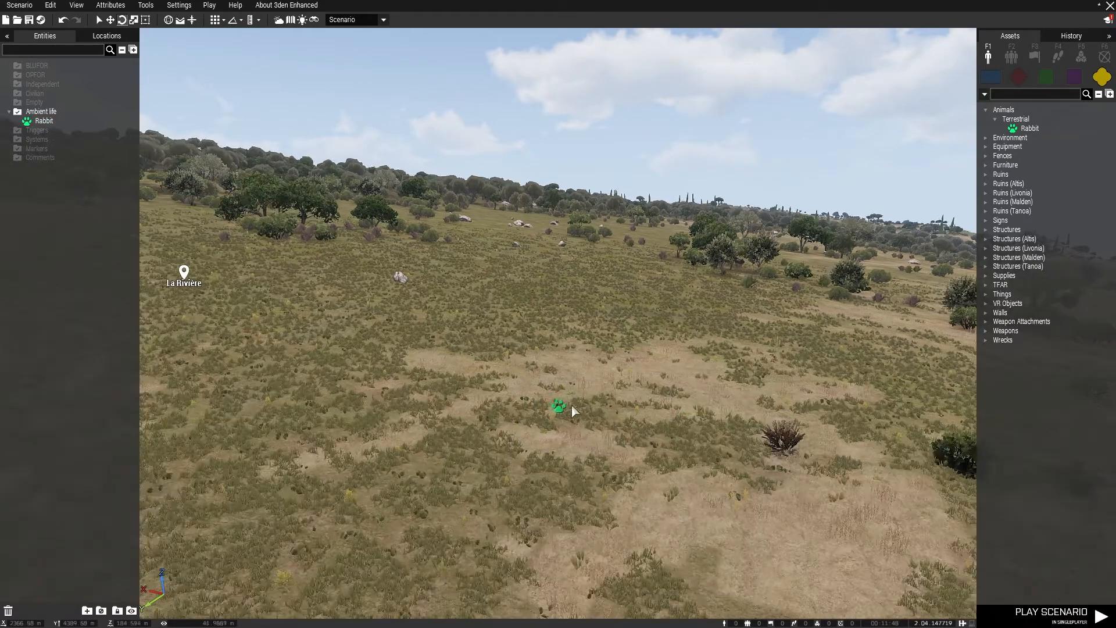
pyautogui.scroll(5, 567, 401)
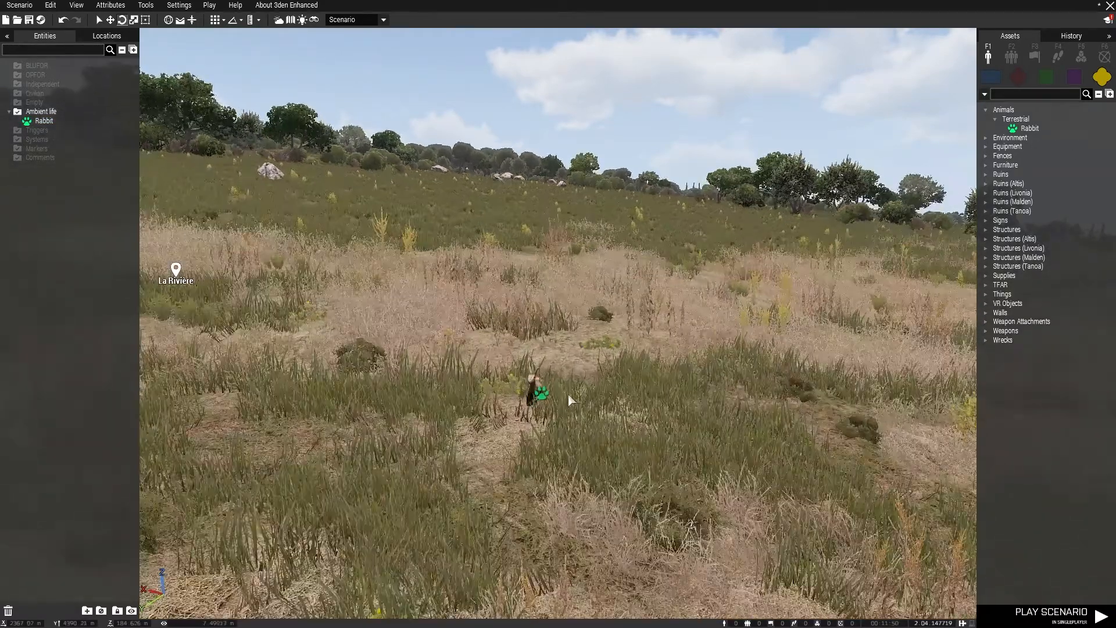
pyautogui.doubleClick(544, 401)
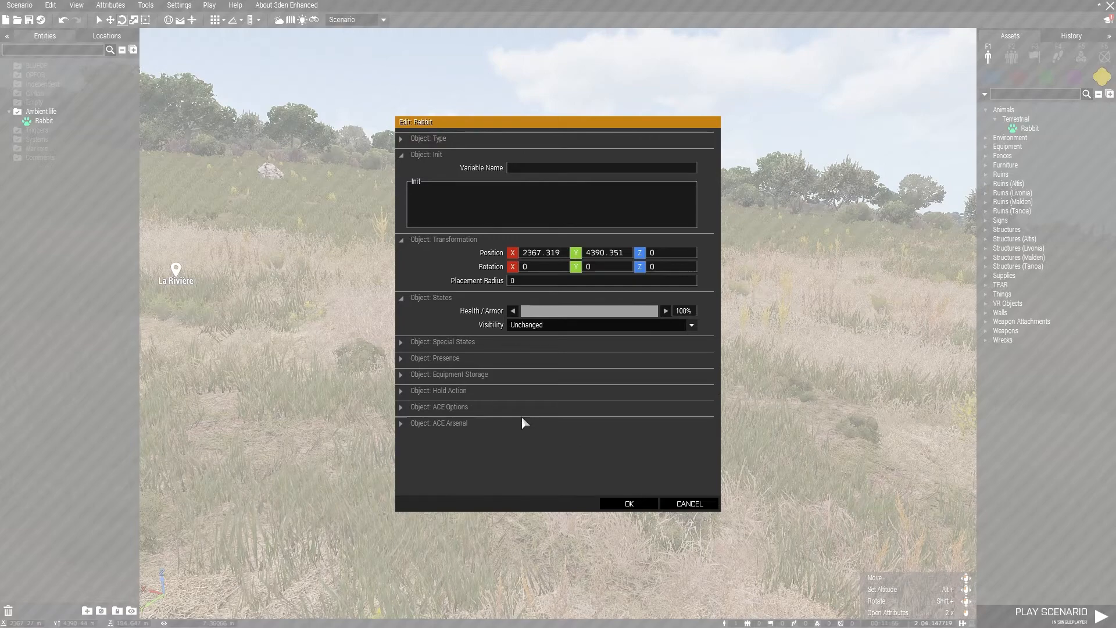
pyautogui.click(624, 509)
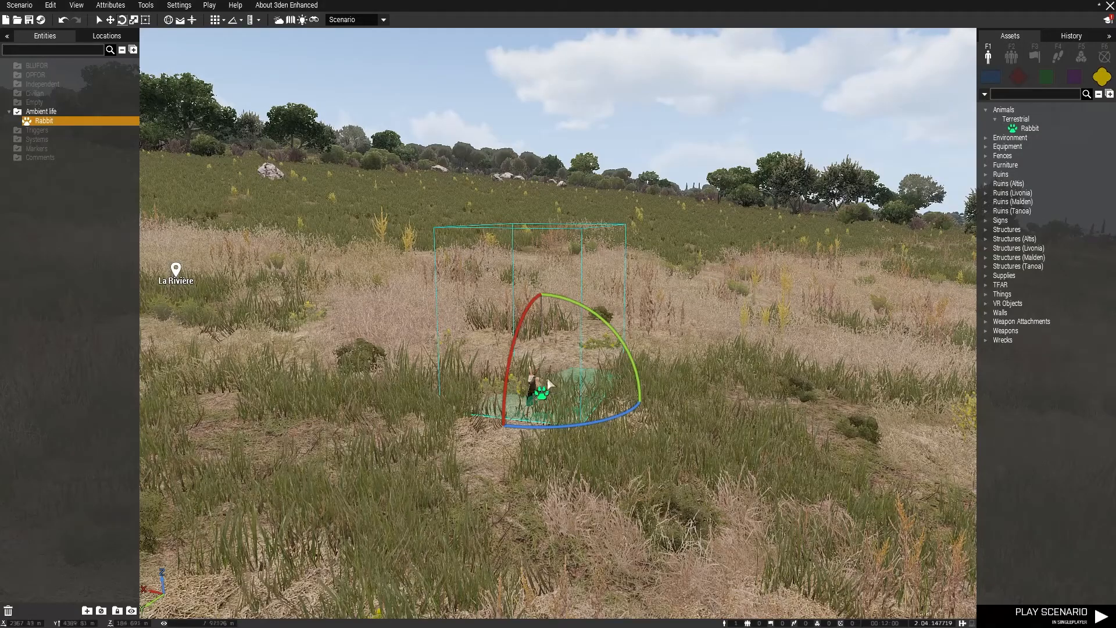
pyautogui.press('Delete')
# Use the Malden 2035 locations to view La Rivière, Le Port, Saint Louis, Sainte Marie and Vigny
pyautogui.click(100, 36)
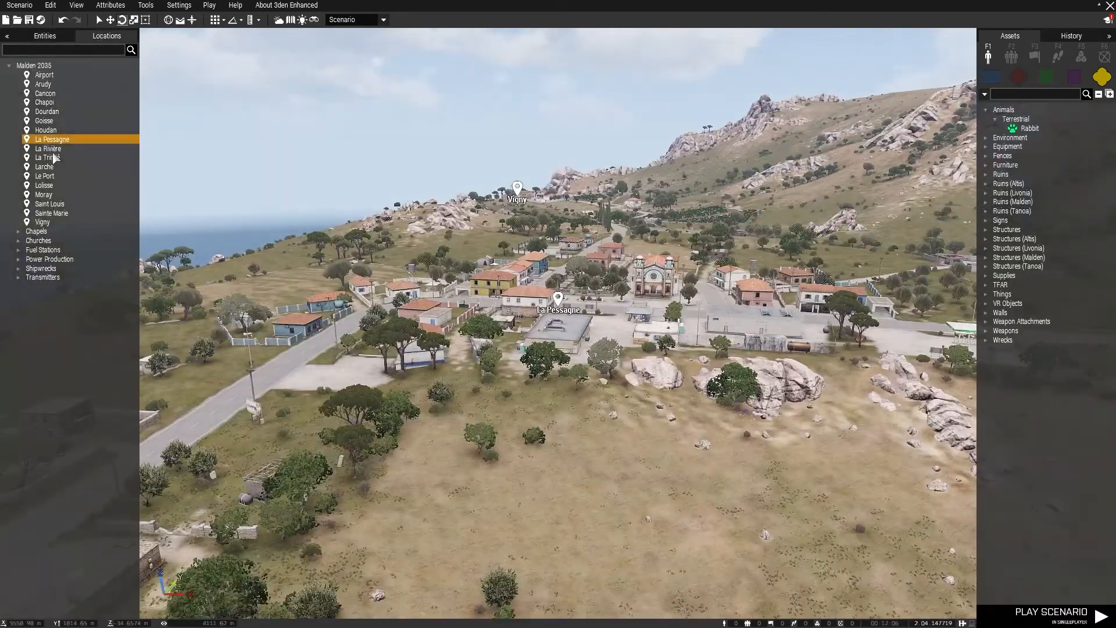
pyautogui.click(48, 149)
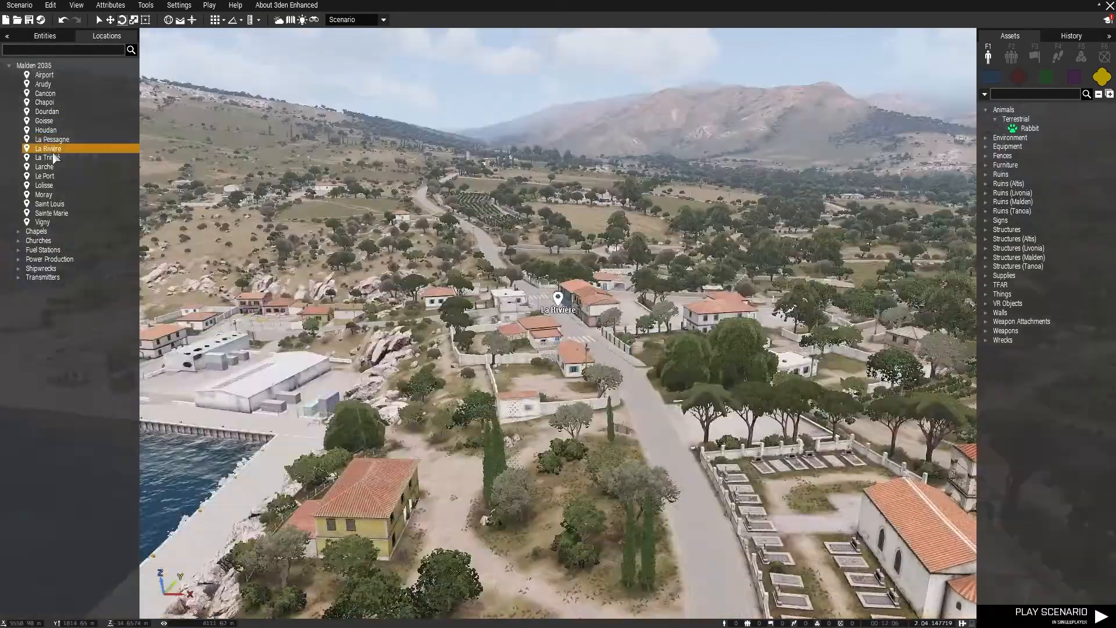
pyautogui.click(54, 176)
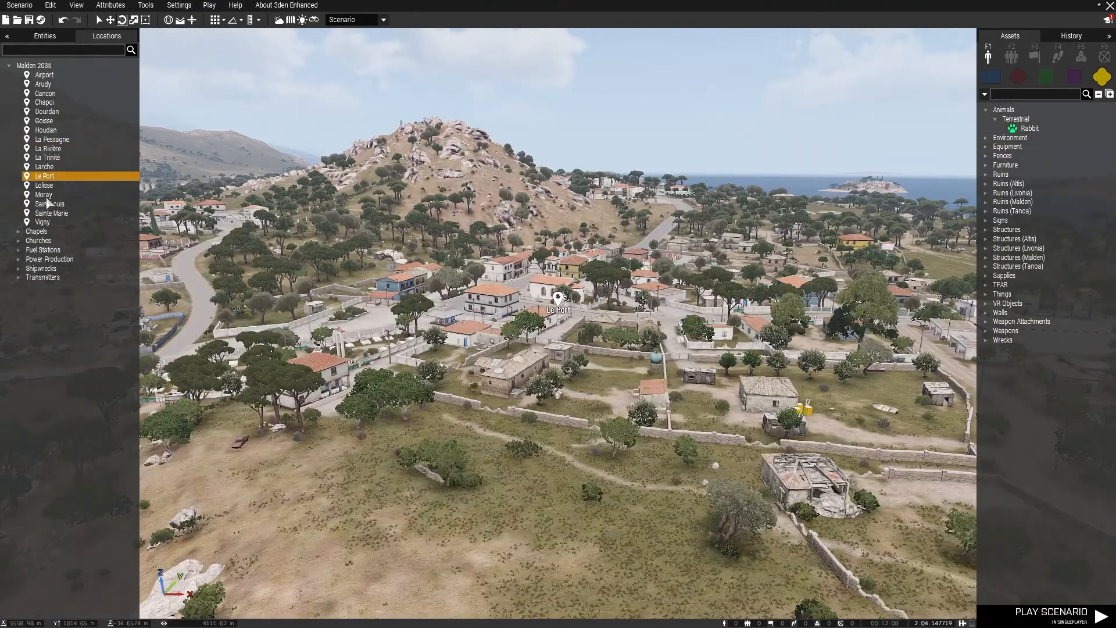
pyautogui.click(48, 203)
pyautogui.click(46, 214)
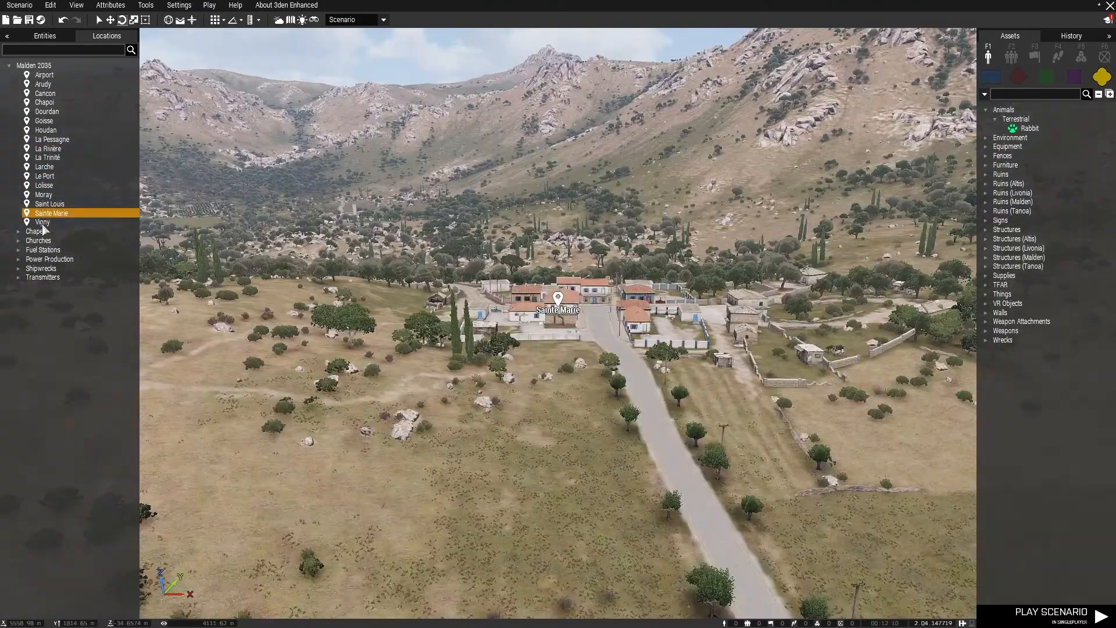
pyautogui.click(43, 223)
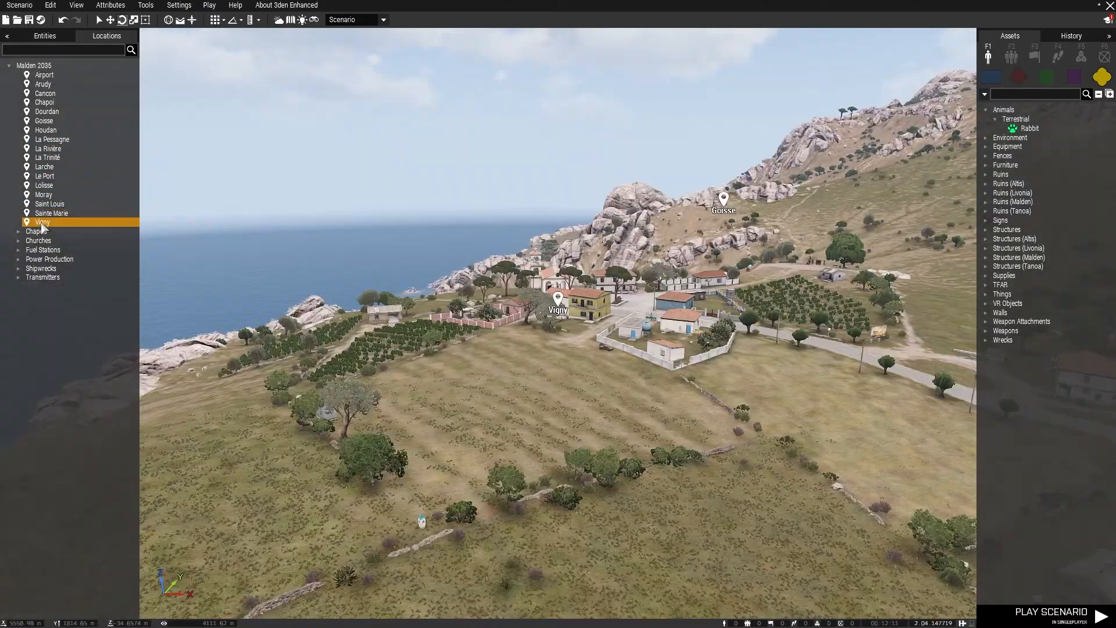
# Return to the entity list and look through the trigger, waypoint and systems module assets
pyautogui.click(32, 36)
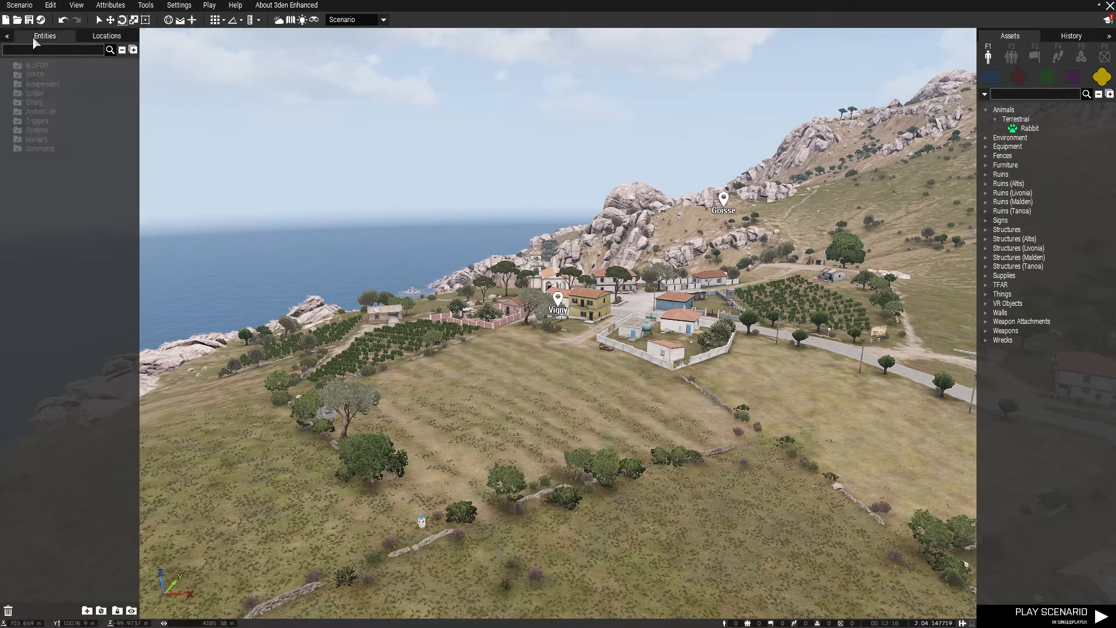
pyautogui.click(1033, 55)
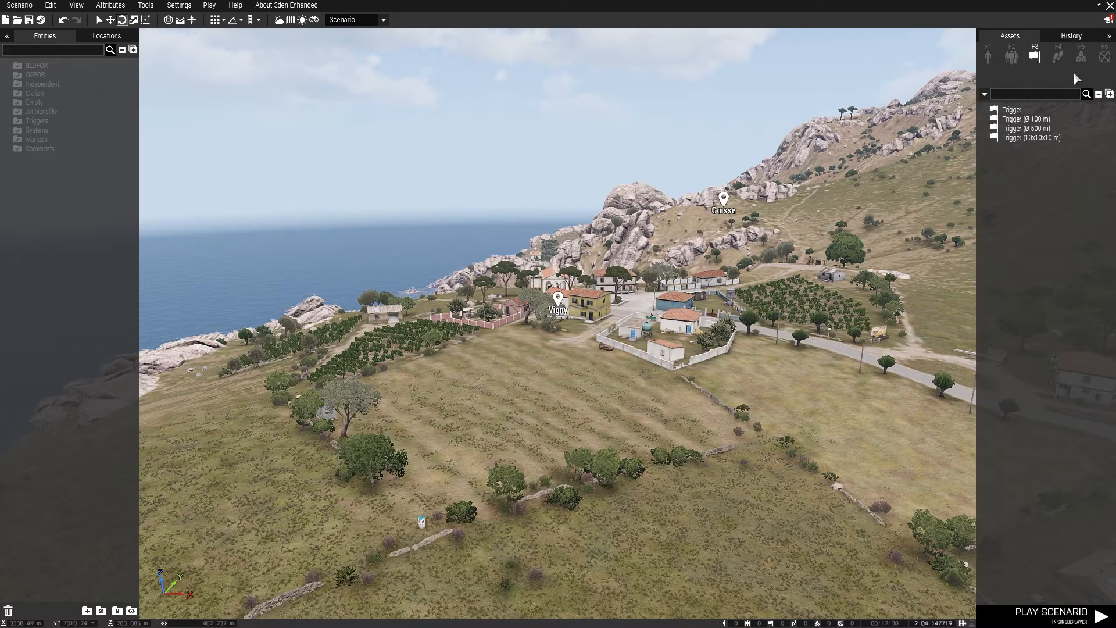
pyautogui.click(1056, 57)
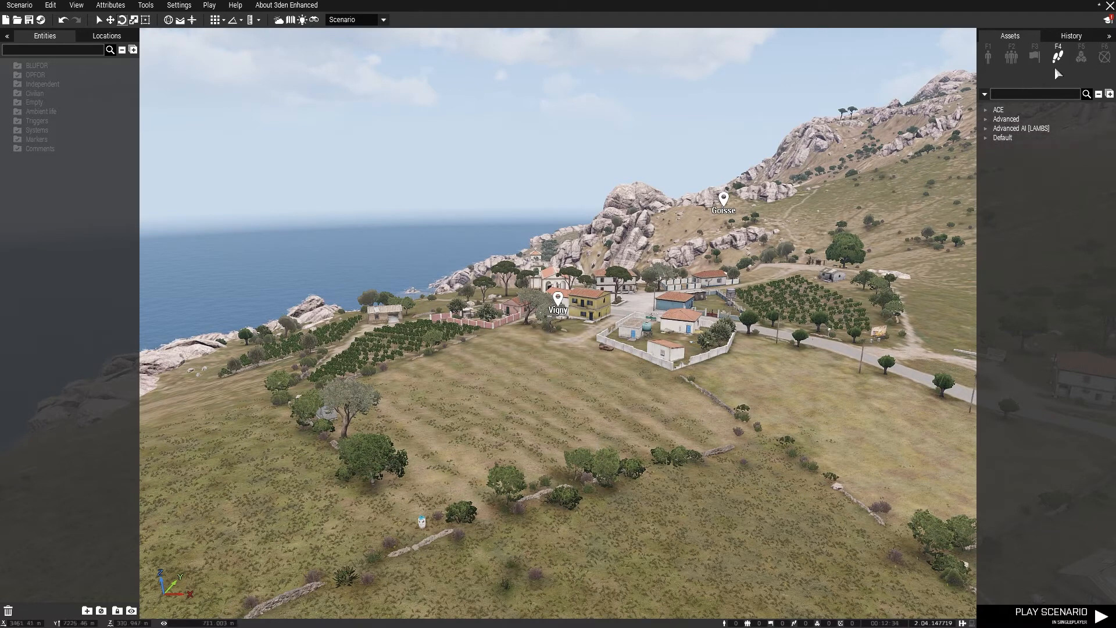
pyautogui.click(1081, 56)
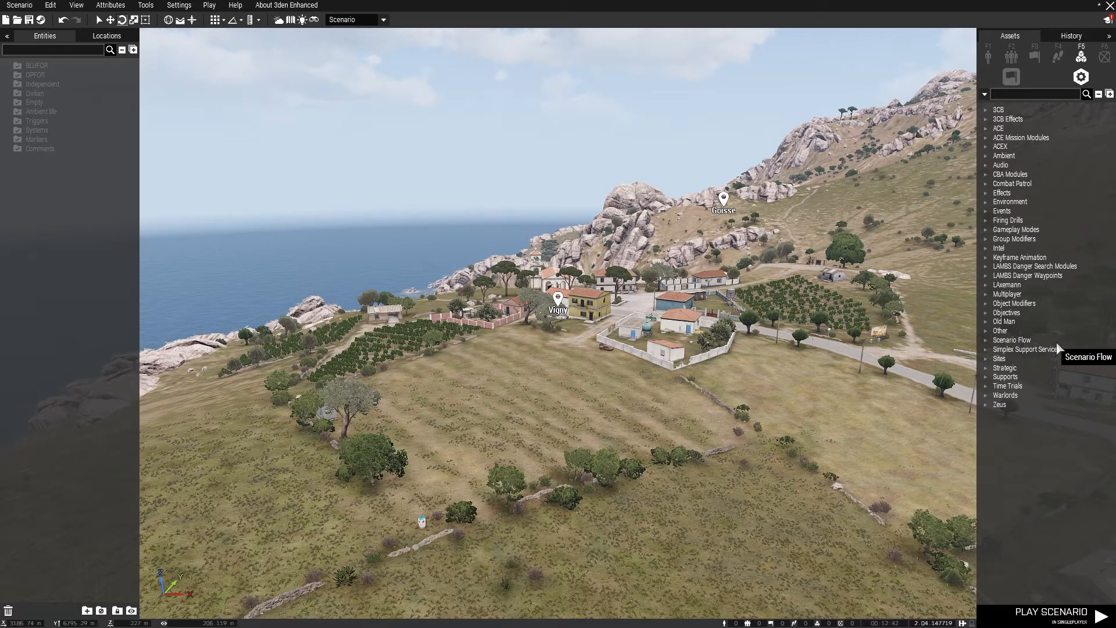
# Show the area marker assets and open the 2D map of Malden
pyautogui.click(1105, 58)
pyautogui.press('m')
pyautogui.scroll(-4, 907, 227)
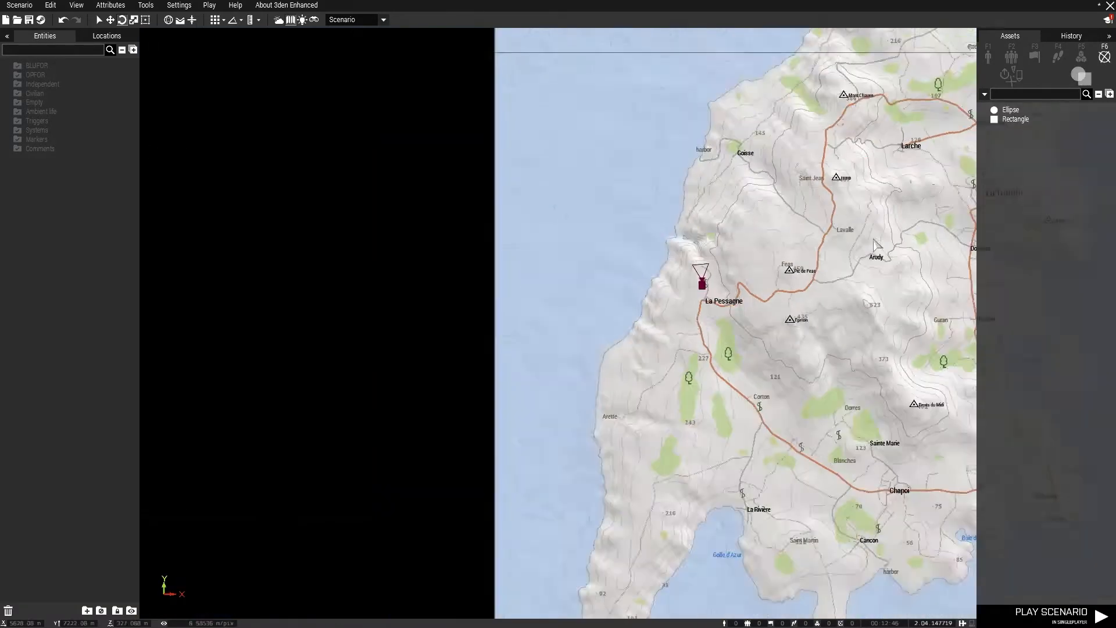
pyautogui.scroll(3, 947, 182)
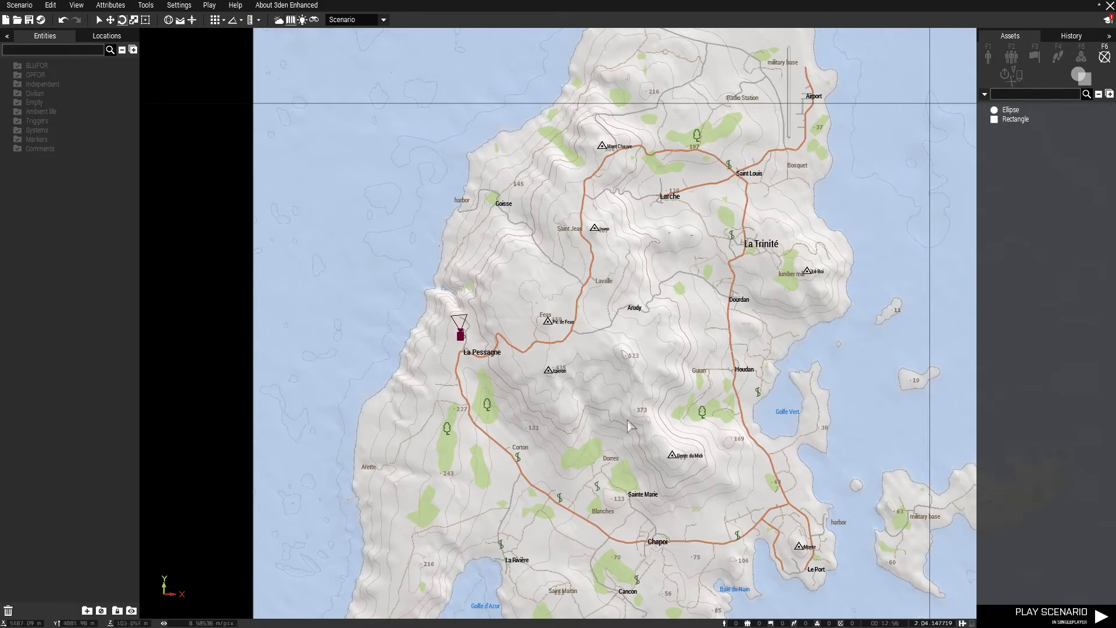
pyautogui.scroll(3, 708, 281)
# From the BLUFOR BAF-3CB Army Tropical motorized groups, place an LR Hard Top Fire Team north of Arudy and a WMIK HMG Fire Team to its southeast
pyautogui.press('F2')
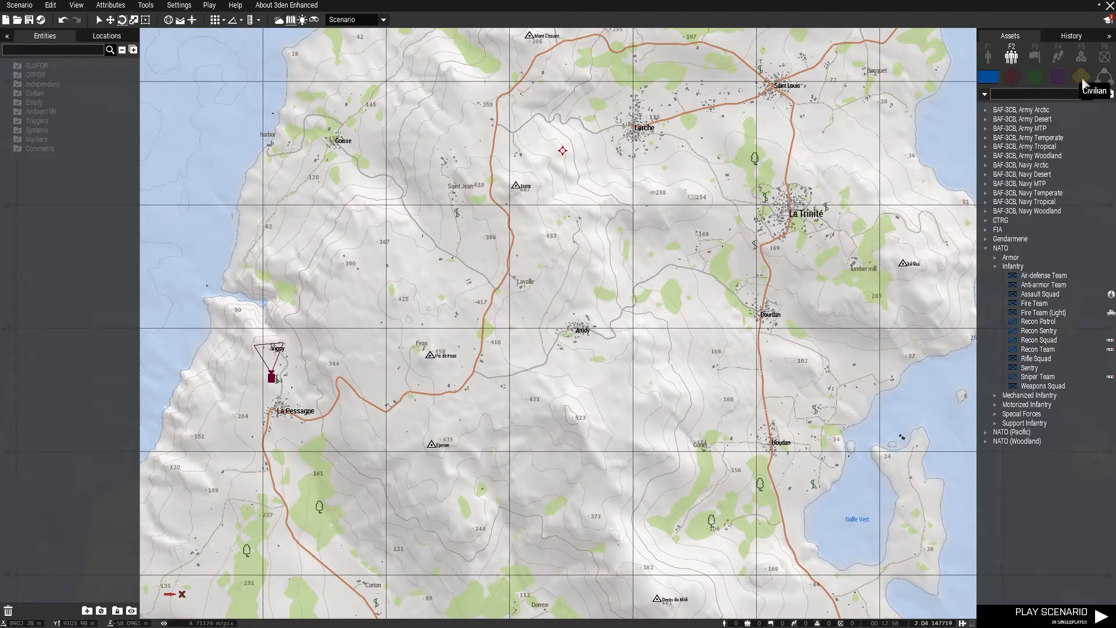
pyautogui.doubleClick(994, 147)
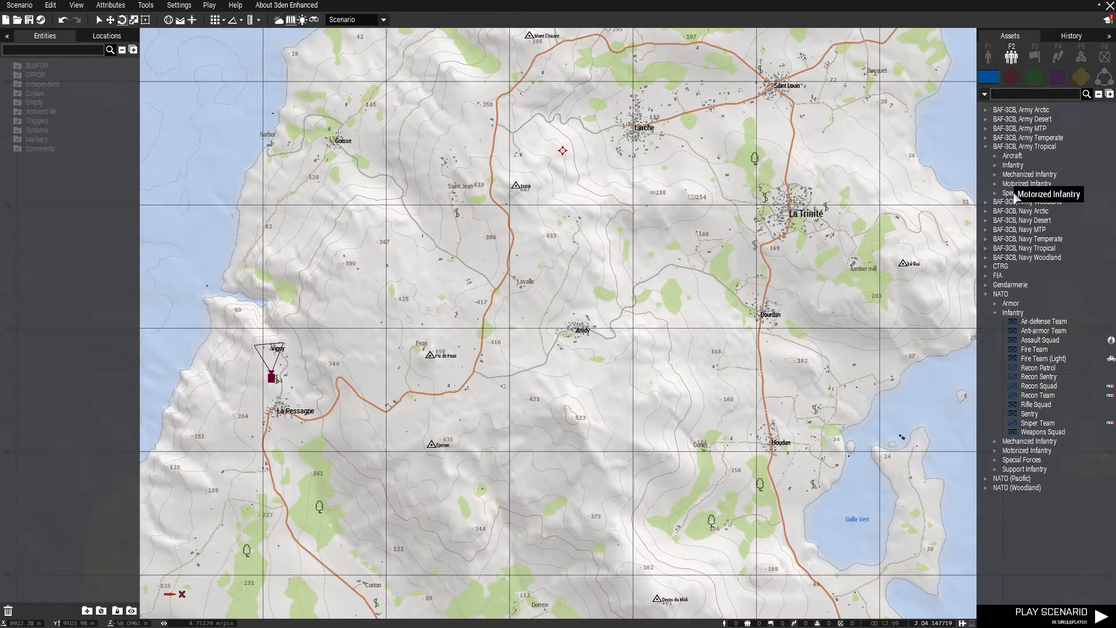
pyautogui.doubleClick(992, 184)
pyautogui.click(1046, 239)
pyautogui.click(602, 289)
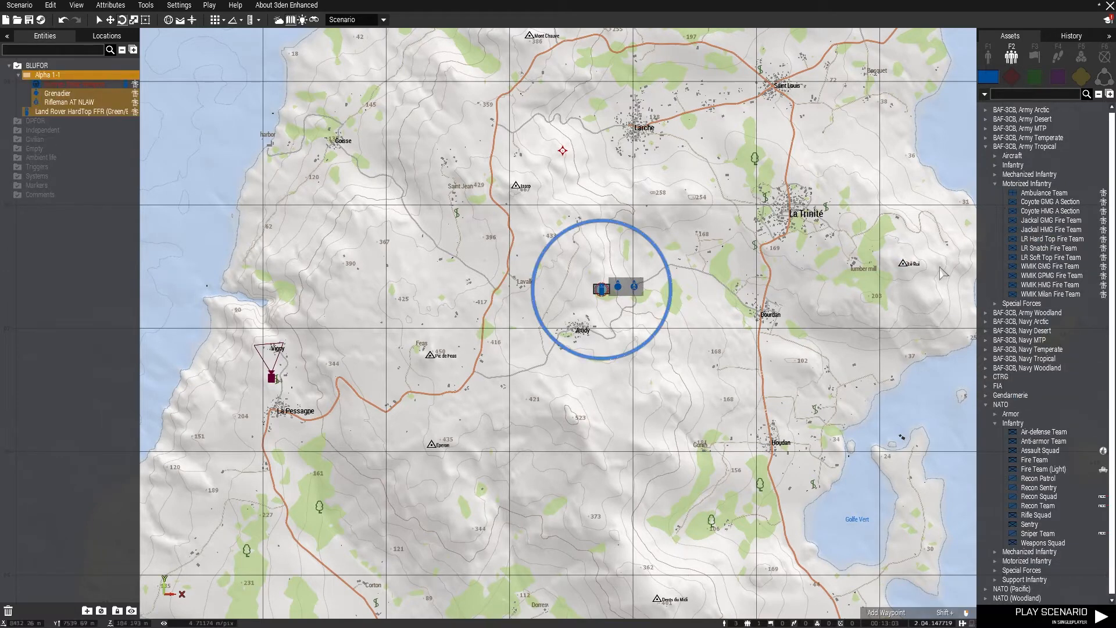
pyautogui.click(1050, 285)
pyautogui.click(687, 397)
# From the Army Tropical infantry groups, place Fire Team A north of Lavalle and an HQ Section east of La Pessagne
pyautogui.doubleClick(1012, 164)
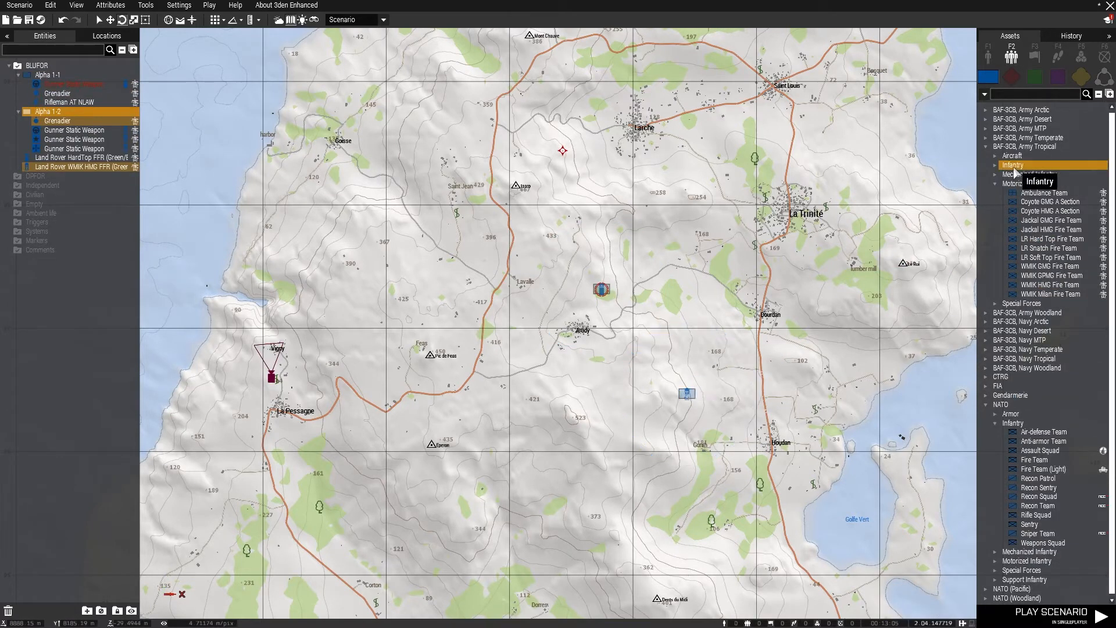
pyautogui.click(1036, 201)
pyautogui.click(537, 239)
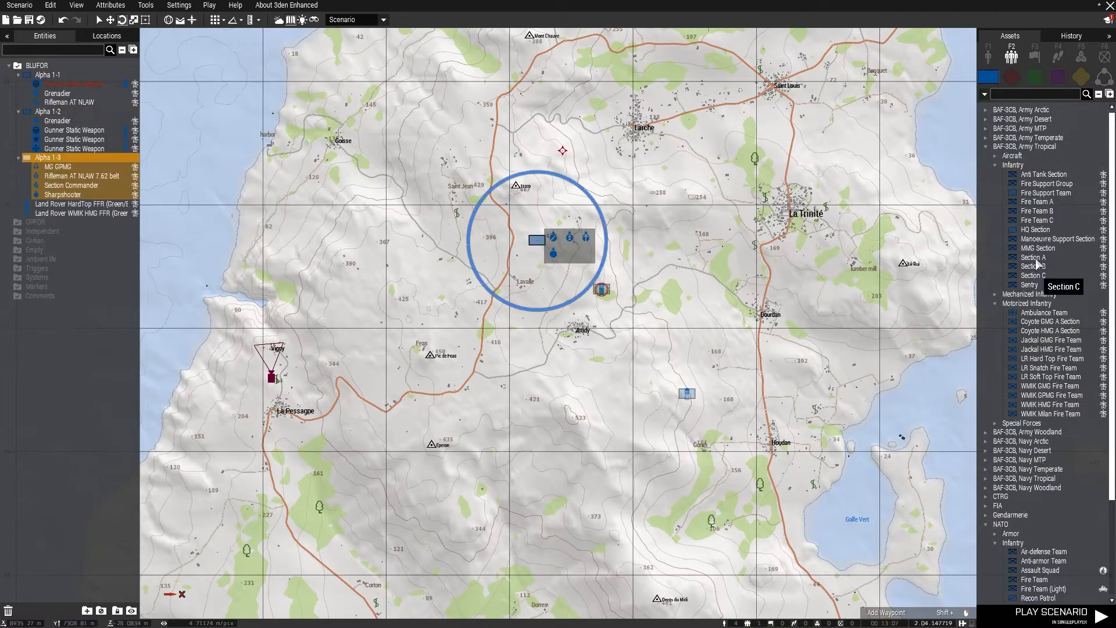
pyautogui.click(1036, 229)
pyautogui.click(507, 408)
pyautogui.click(638, 378)
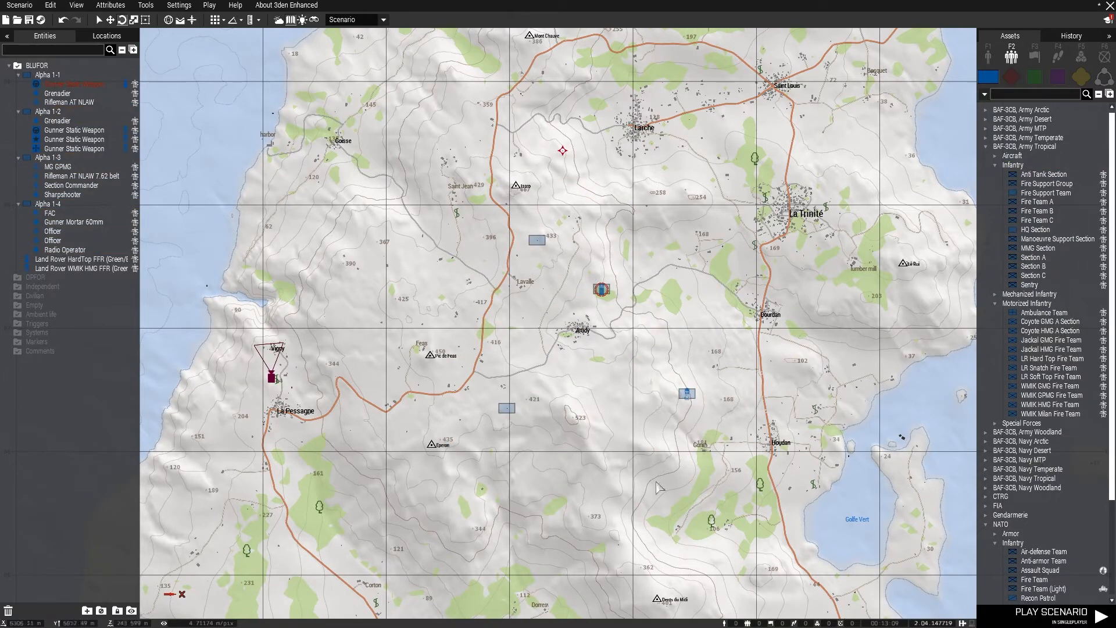
# Inspect the attributes of the HQ Section group and of its FAC unit, closing both without changes
pyautogui.moveTo(408, 524); pyautogui.dragTo(336, 499, button='right')
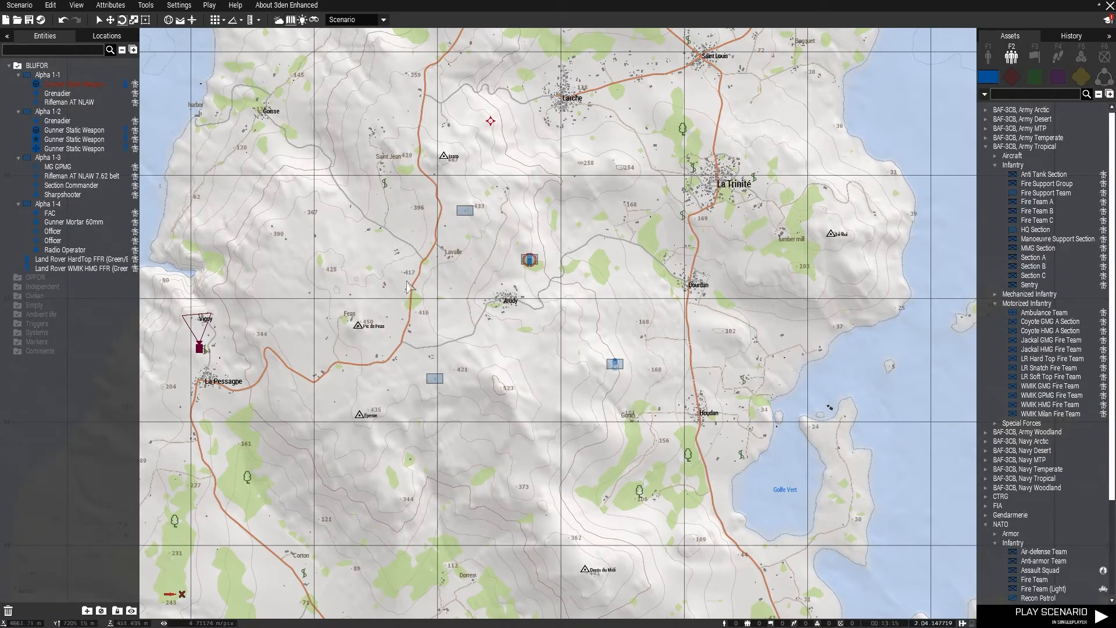
pyautogui.doubleClick(435, 378)
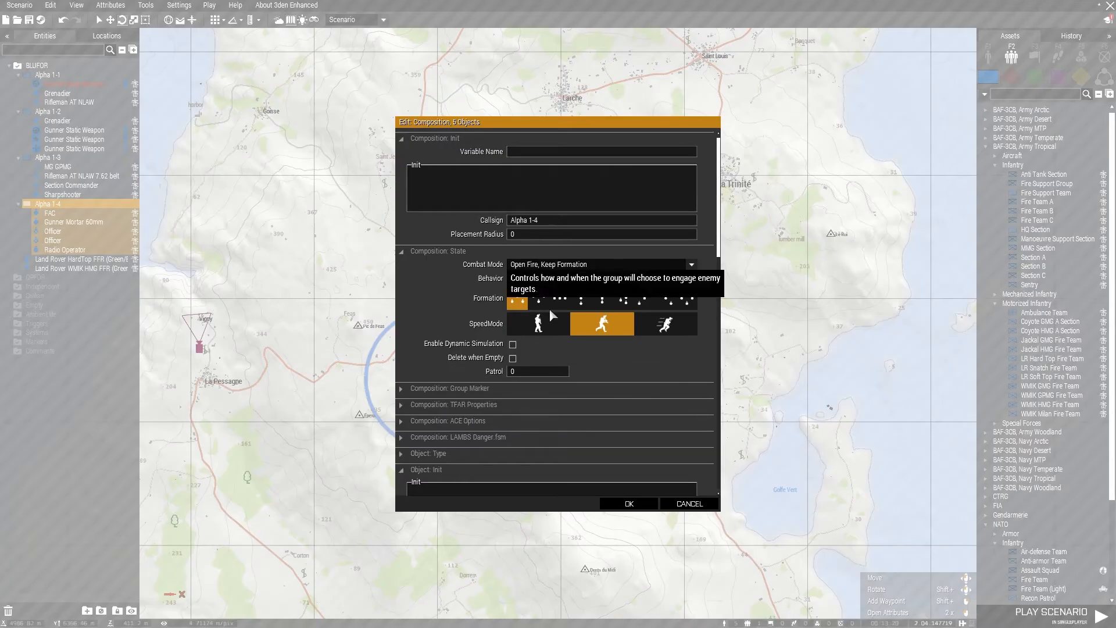
pyautogui.click(629, 503)
pyautogui.scroll(3, 477, 379)
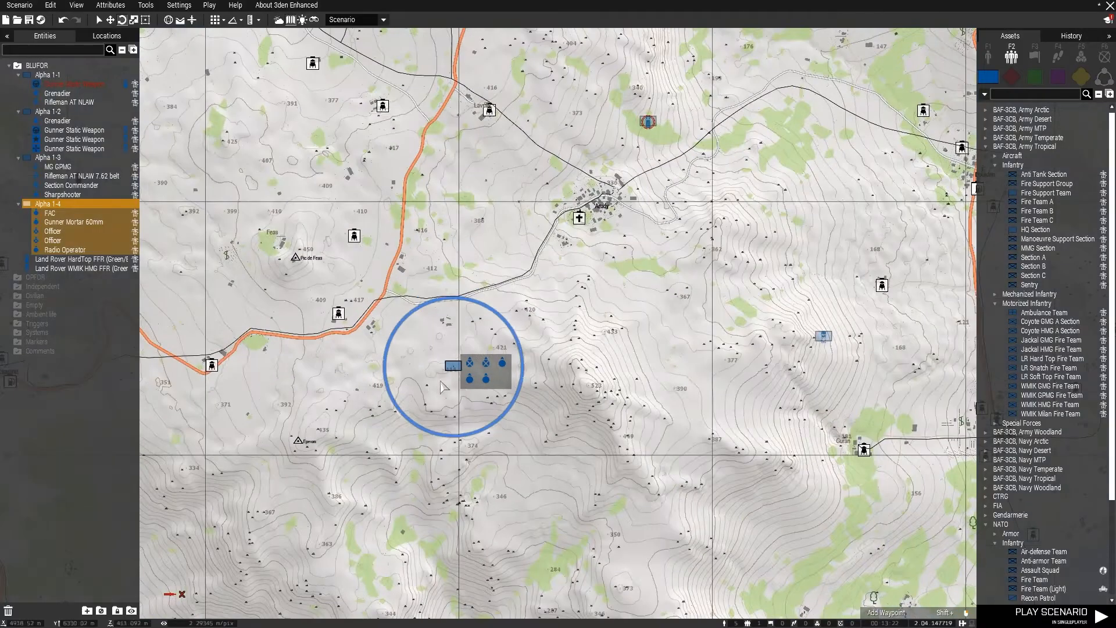
pyautogui.doubleClick(477, 379)
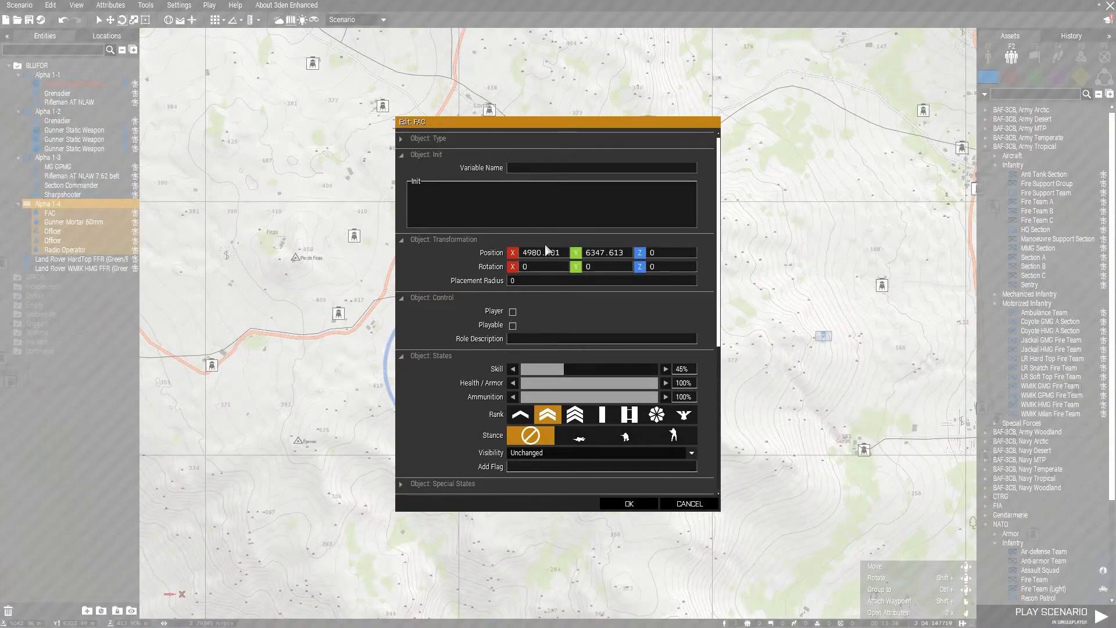
pyautogui.click(642, 503)
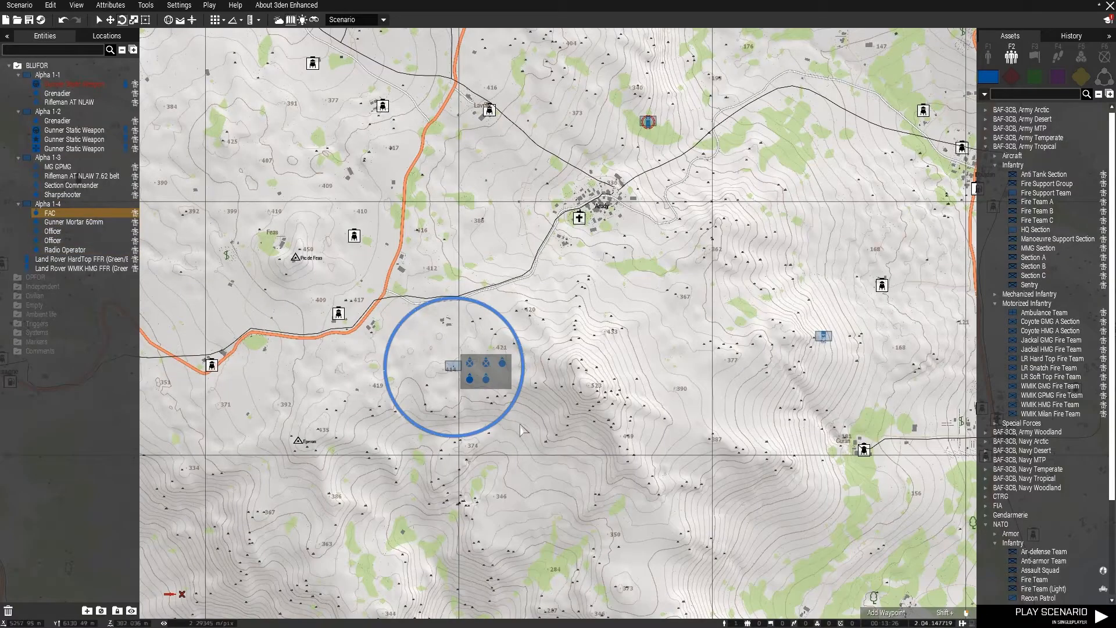
pyautogui.click(541, 381)
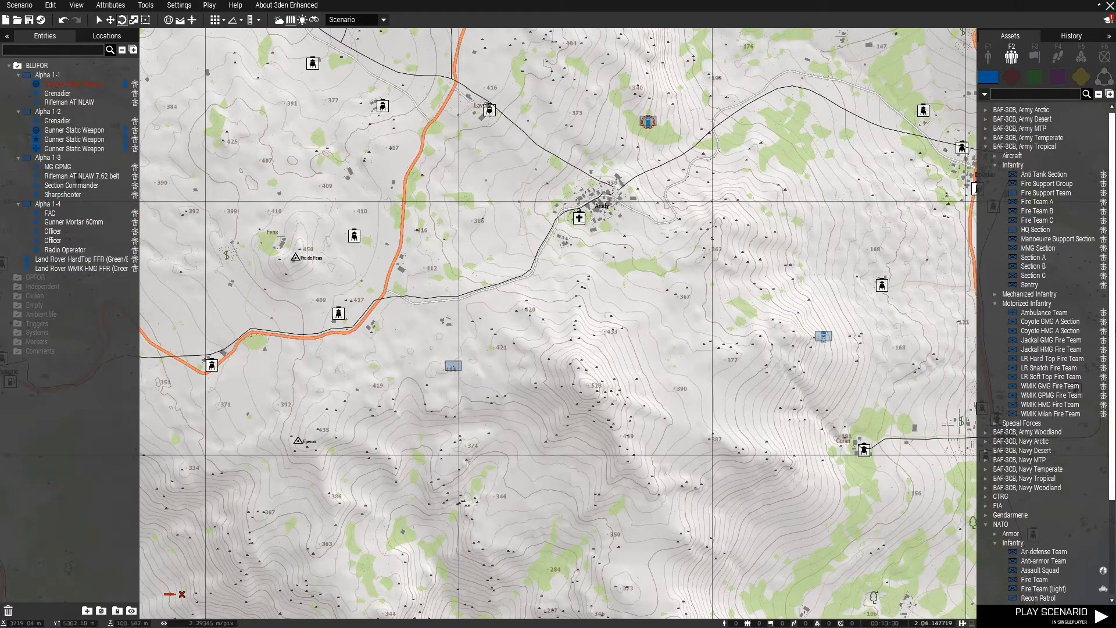
# Select all four placed groups on the map, delete them and return to the 3D view
pyautogui.scroll(-2, 457, 507)
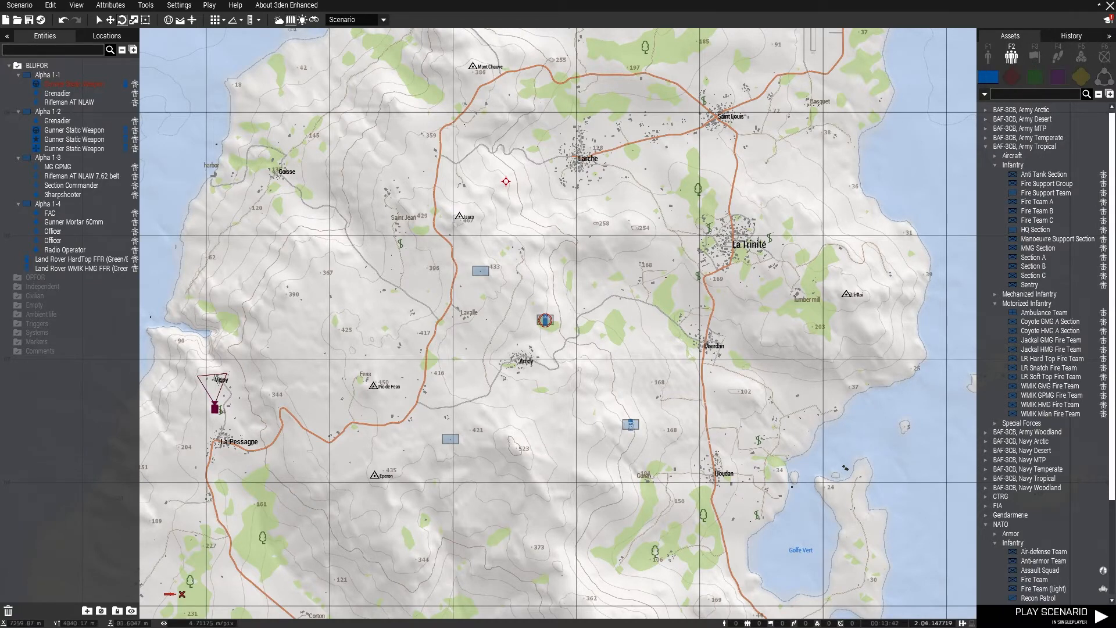
pyautogui.moveTo(274, 154); pyautogui.dragTo(805, 563)
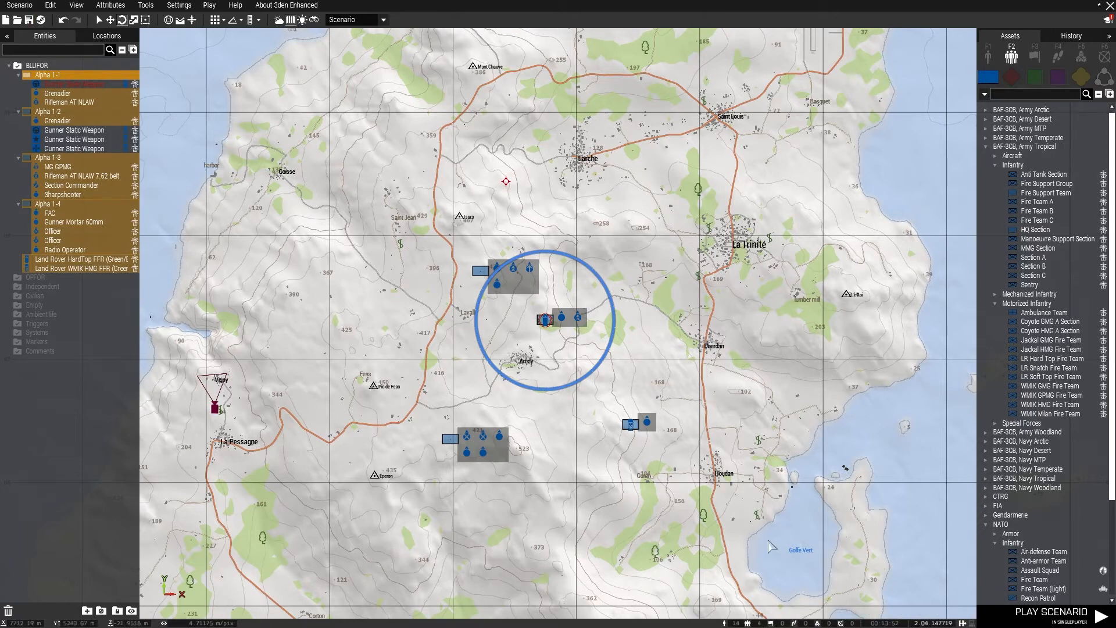
pyautogui.press('Delete')
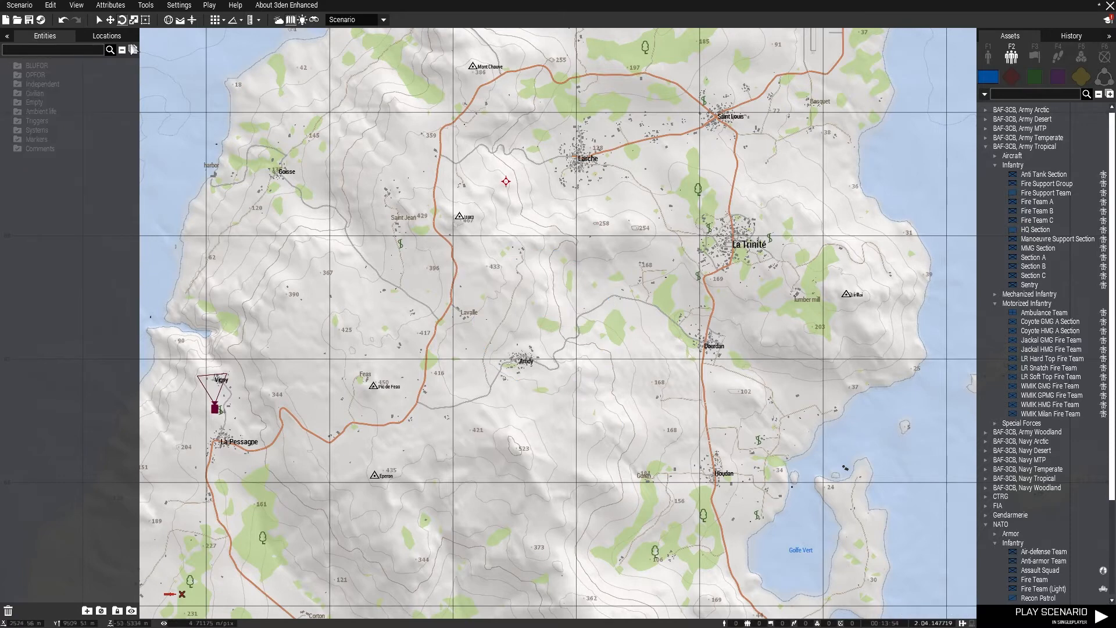
pyautogui.click(99, 20)
pyautogui.press('m')
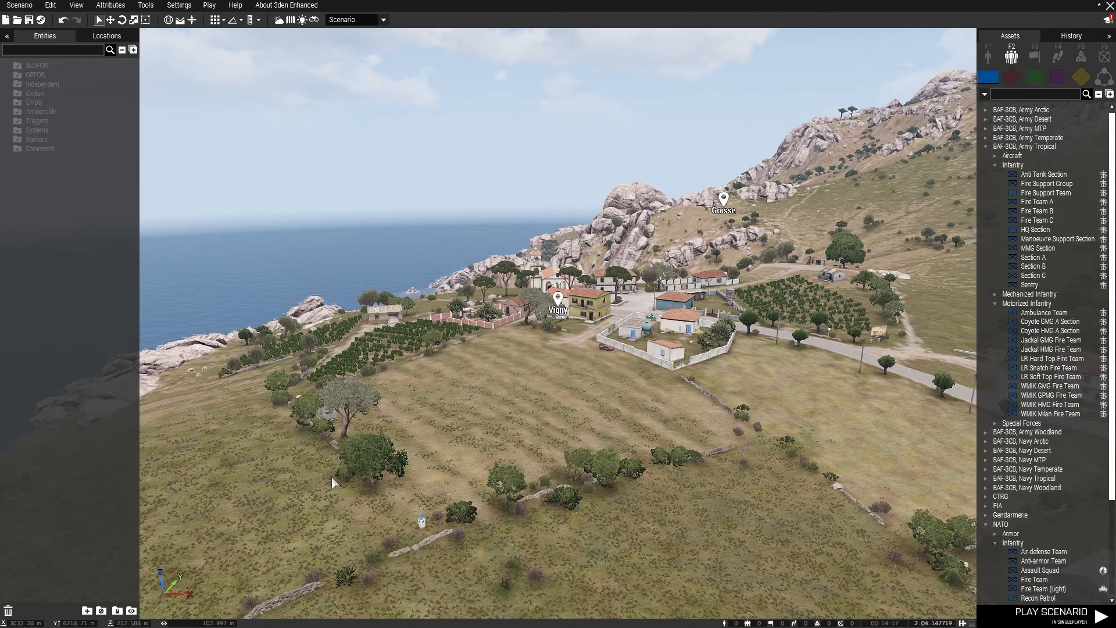